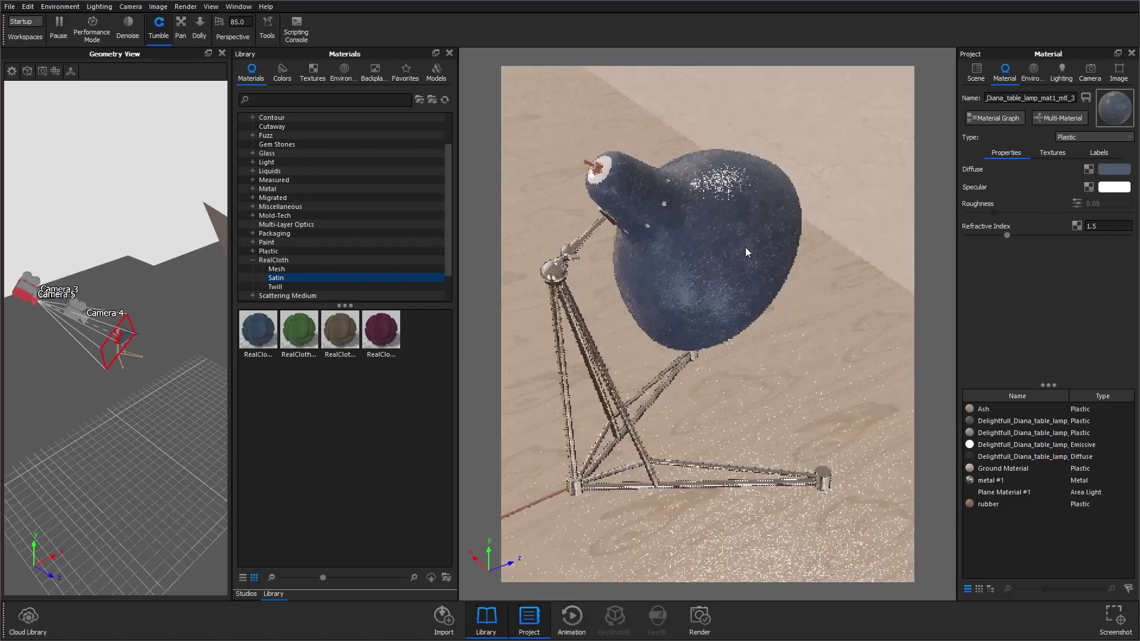
Inspect the blue lampshade's surface up close, using a render region over the shade.
scroll(745, 243, up, 10)
drag(726, 362, 765, 295)
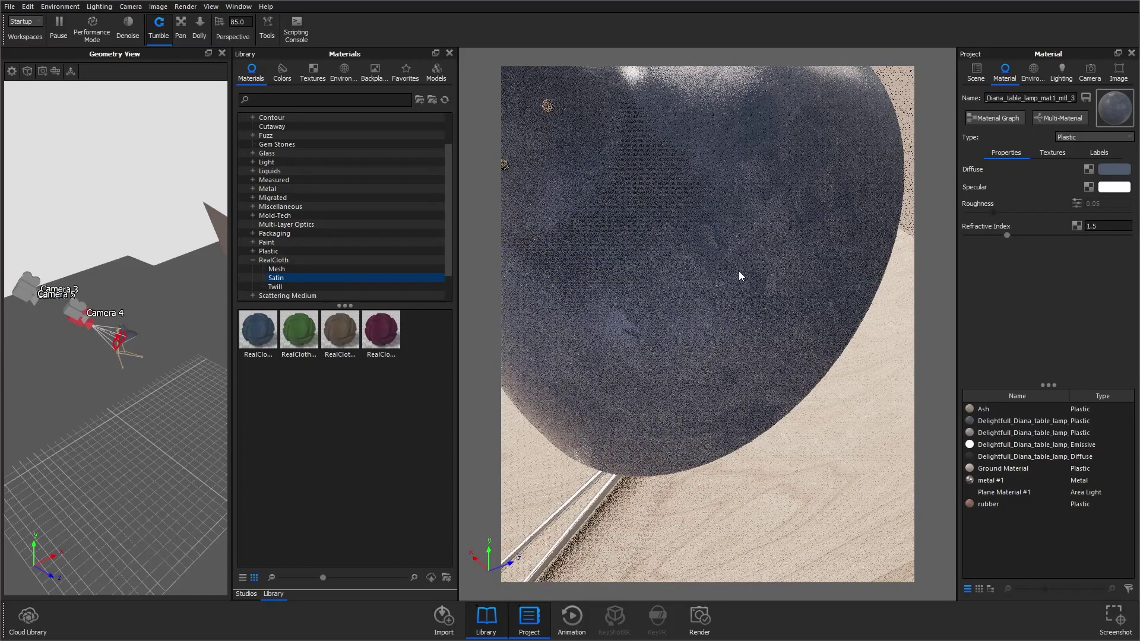
key(alt+r)
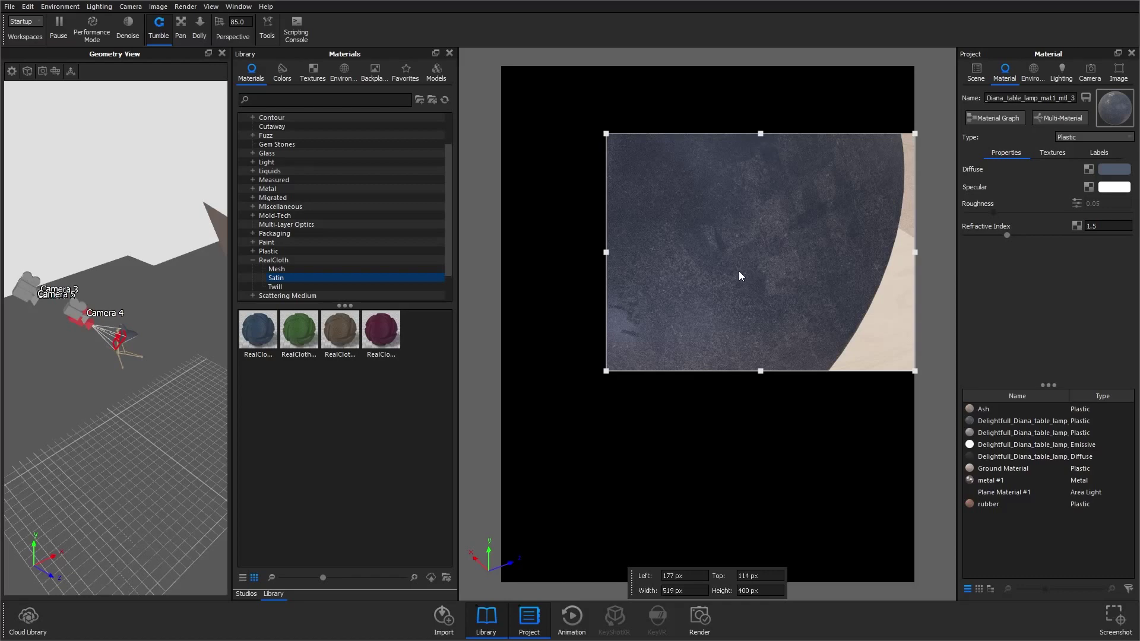
scroll(738, 270, down, 5)
key(ctrl+alt+r)
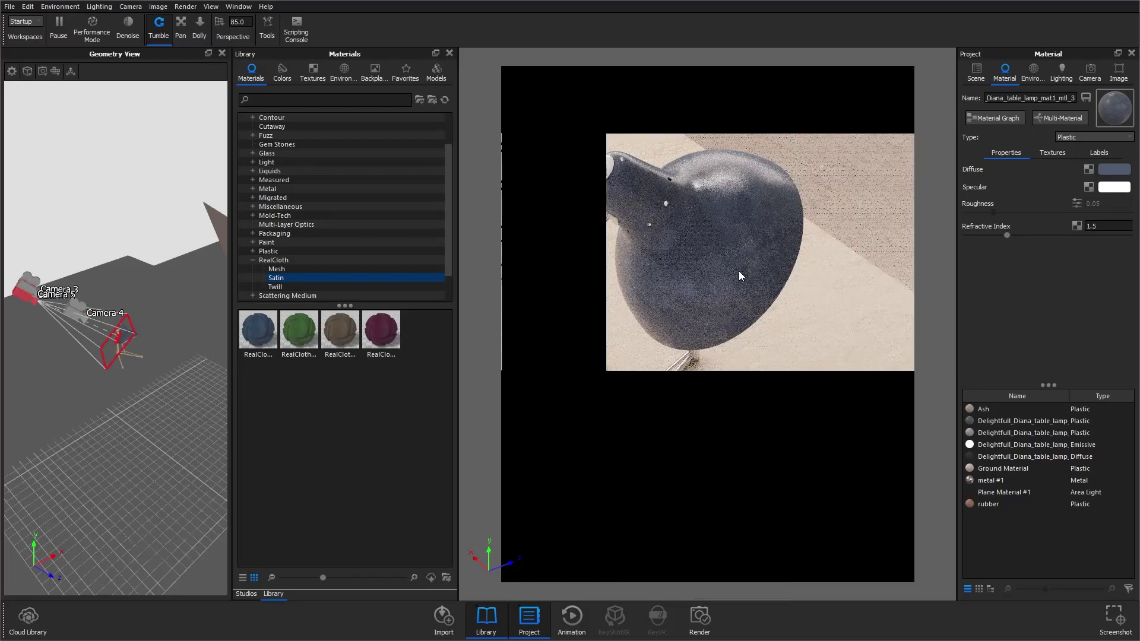
Open the lampshade material's node graph and disconnect the Color Composite node from the Plastic node's roughness.
click(994, 117)
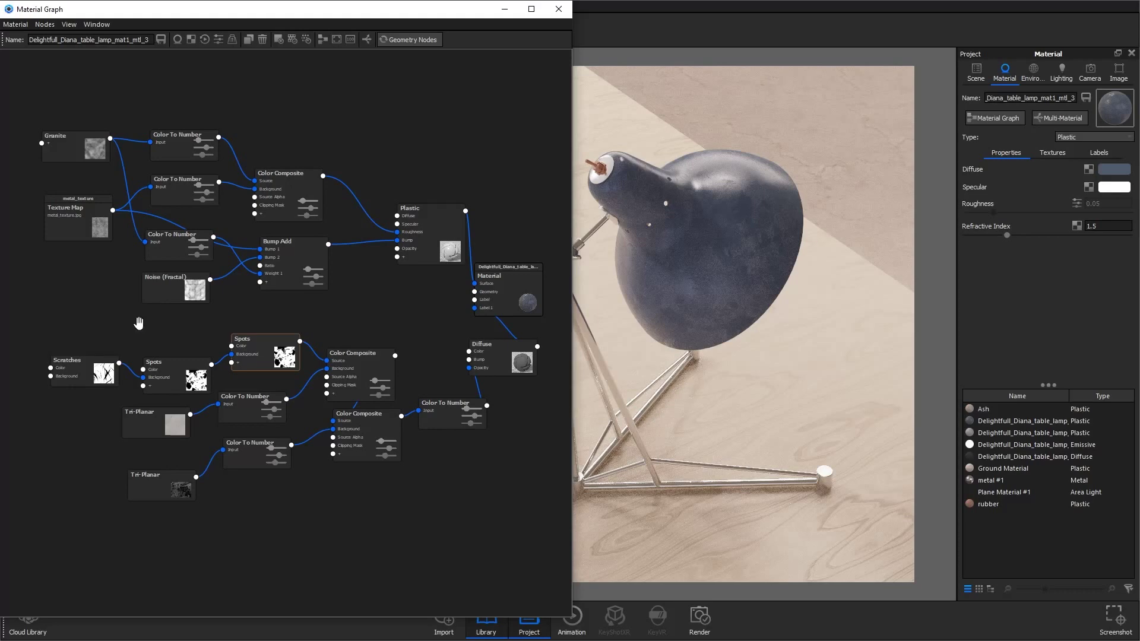
double_click(415, 228)
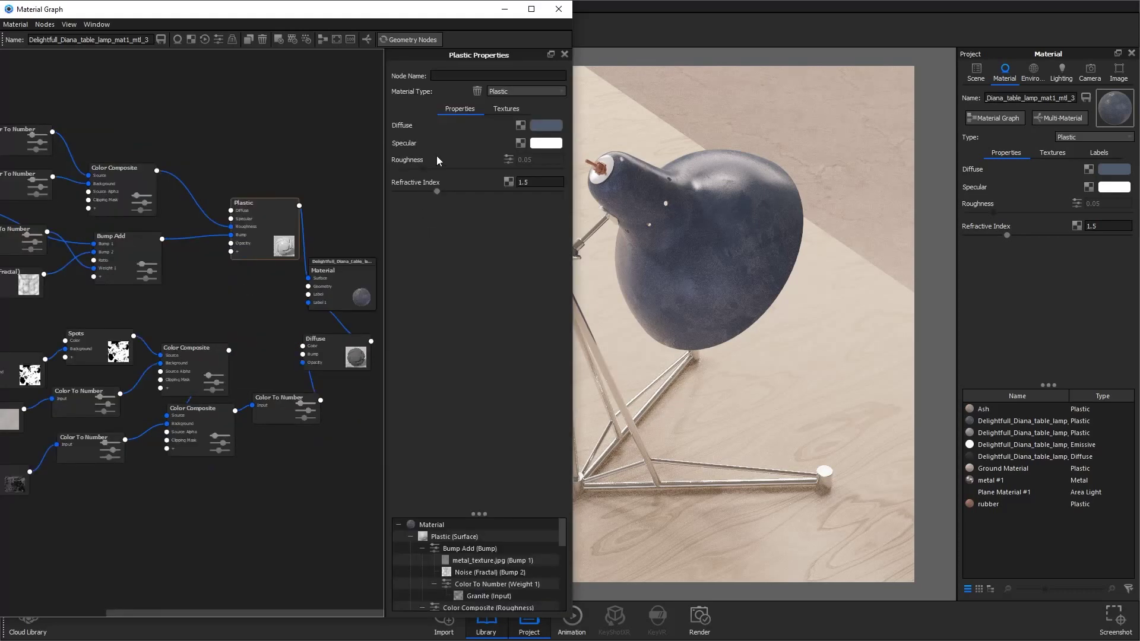
drag(230, 228, 193, 226)
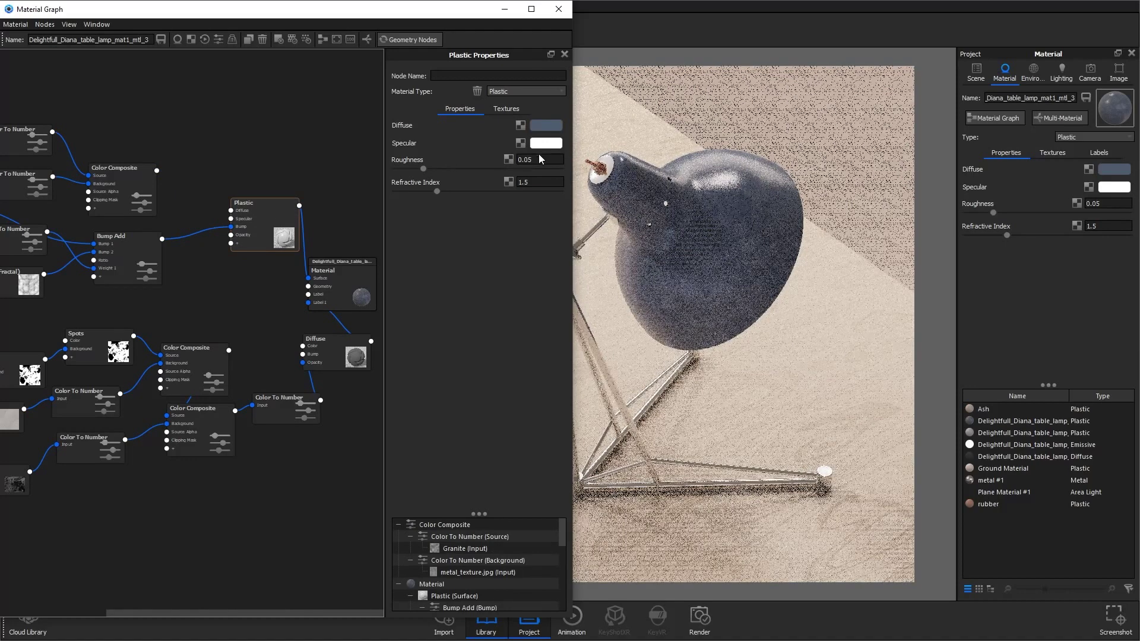
Set the Plastic node's diffuse color to dark grey with 0% saturation and 18% value.
click(556, 126)
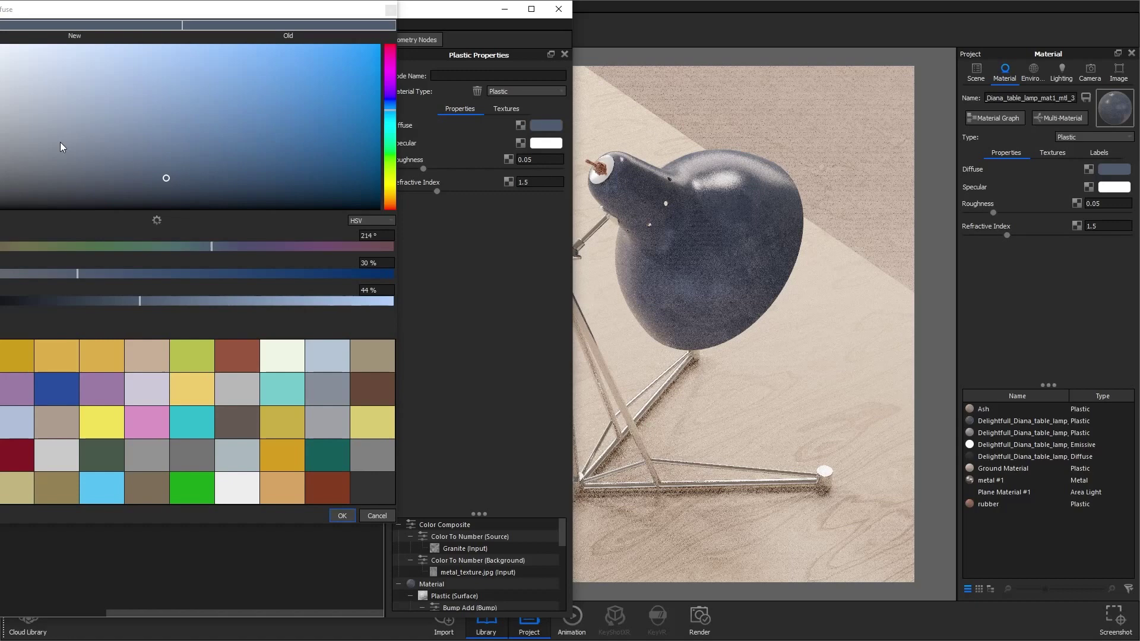
drag(177, 11, 300, 20)
drag(85, 209, 37, 212)
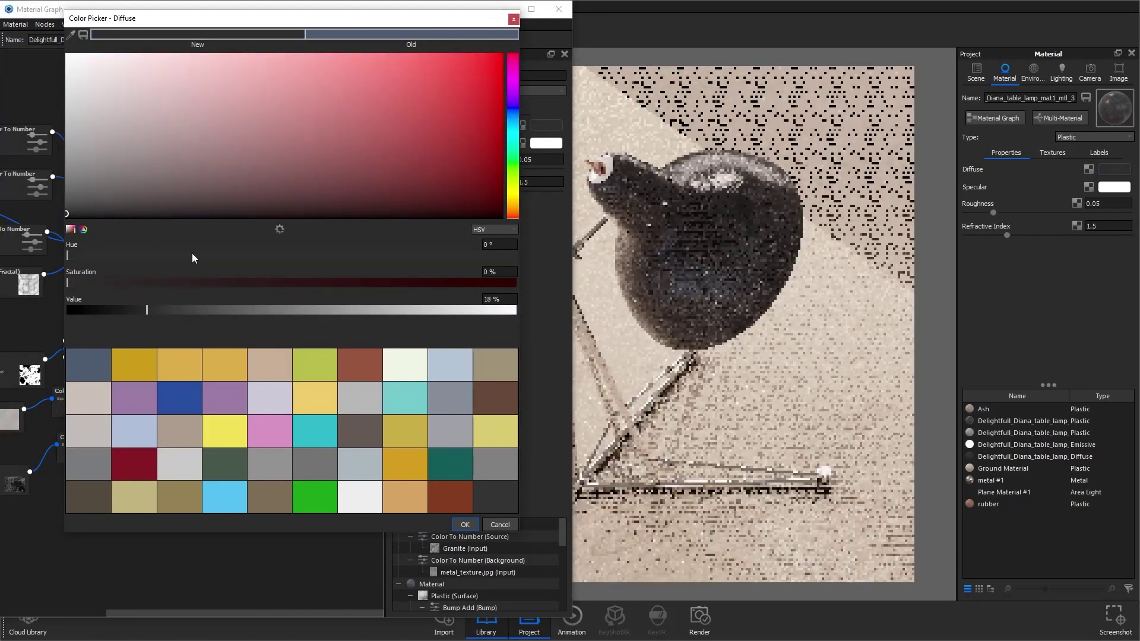
click(464, 524)
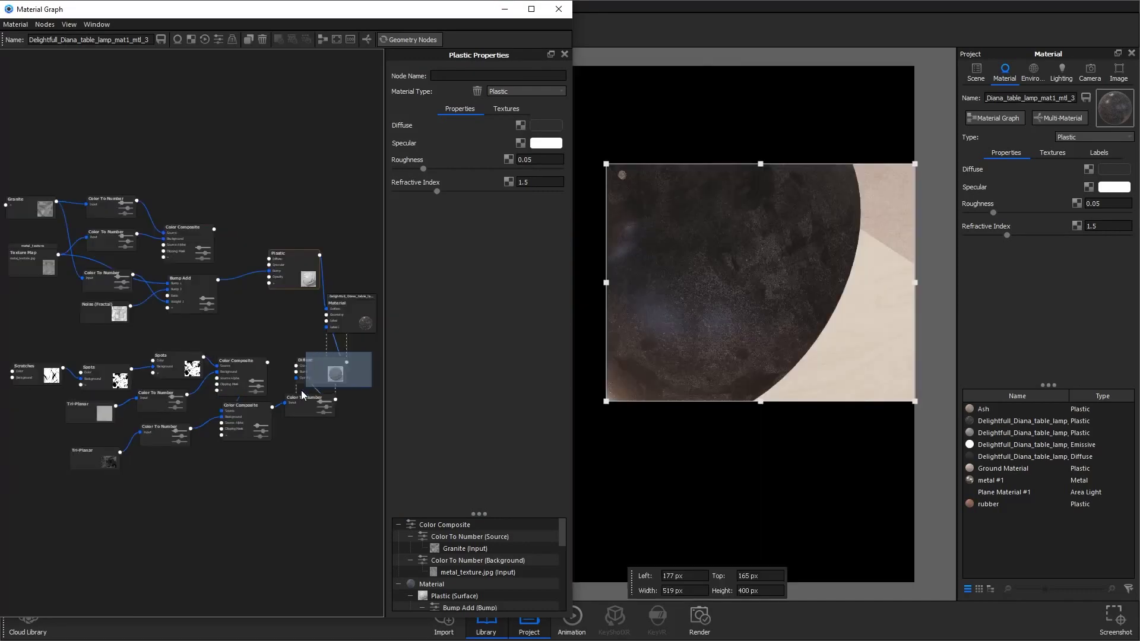
Delete the existing label's node network and connect a new Diffuse material node to the material as a label.
key(Delete)
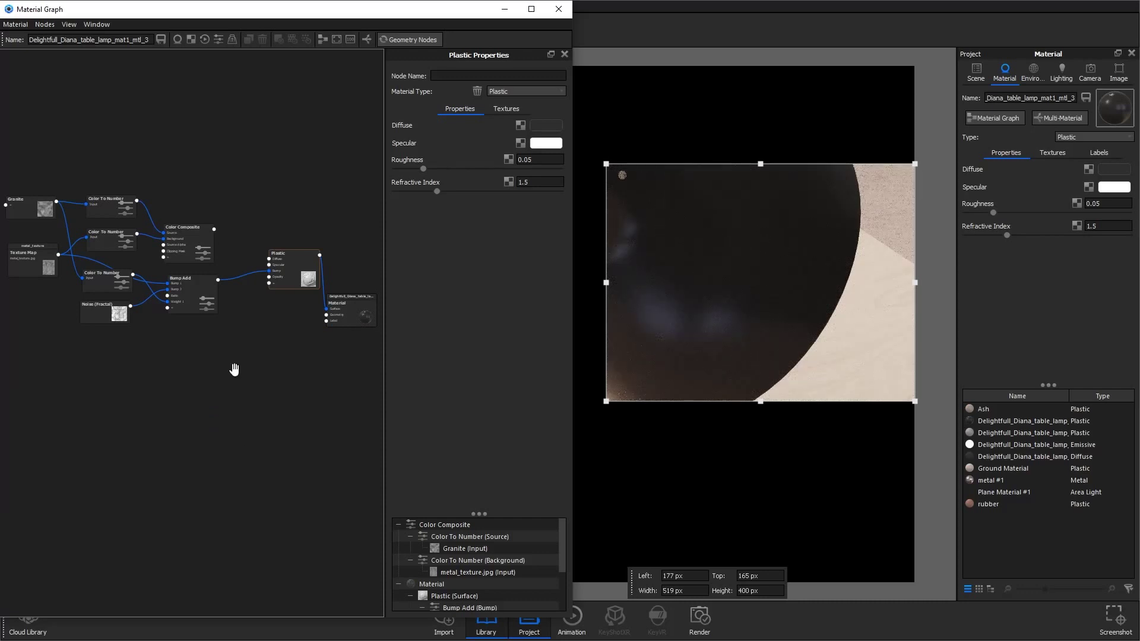
right_click(256, 355)
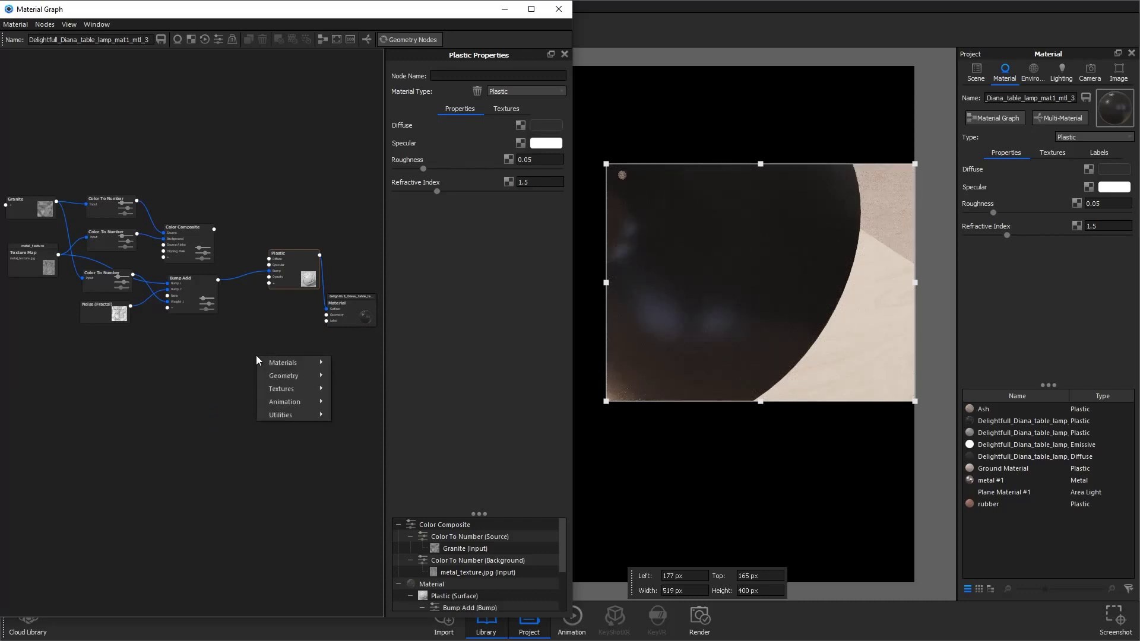
mouse_move(283, 367)
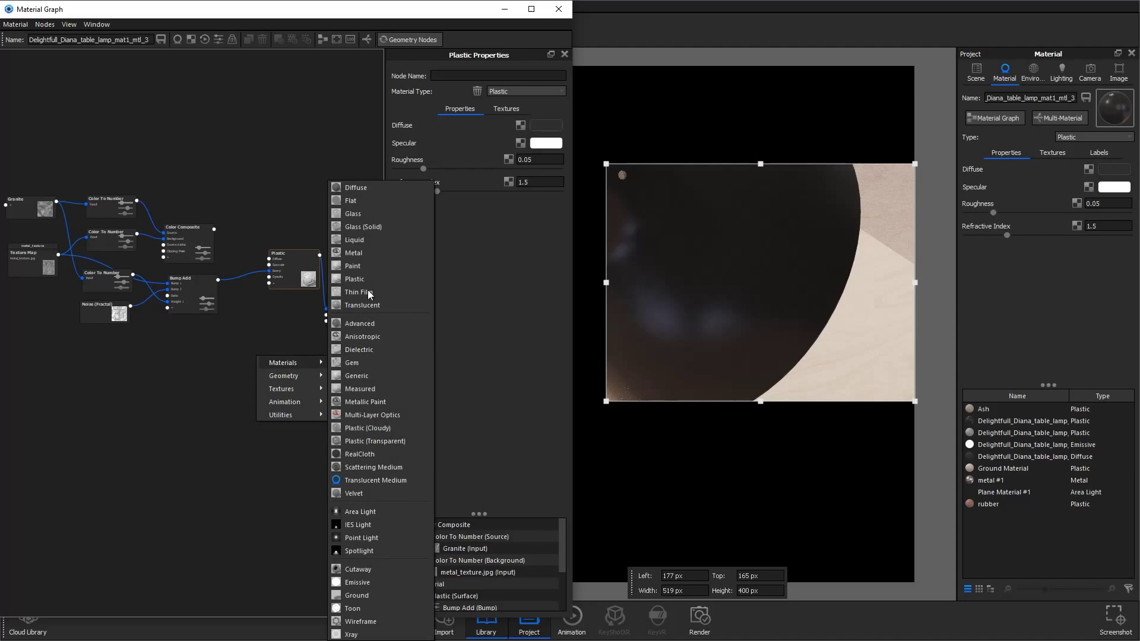
click(356, 187)
drag(292, 368, 325, 322)
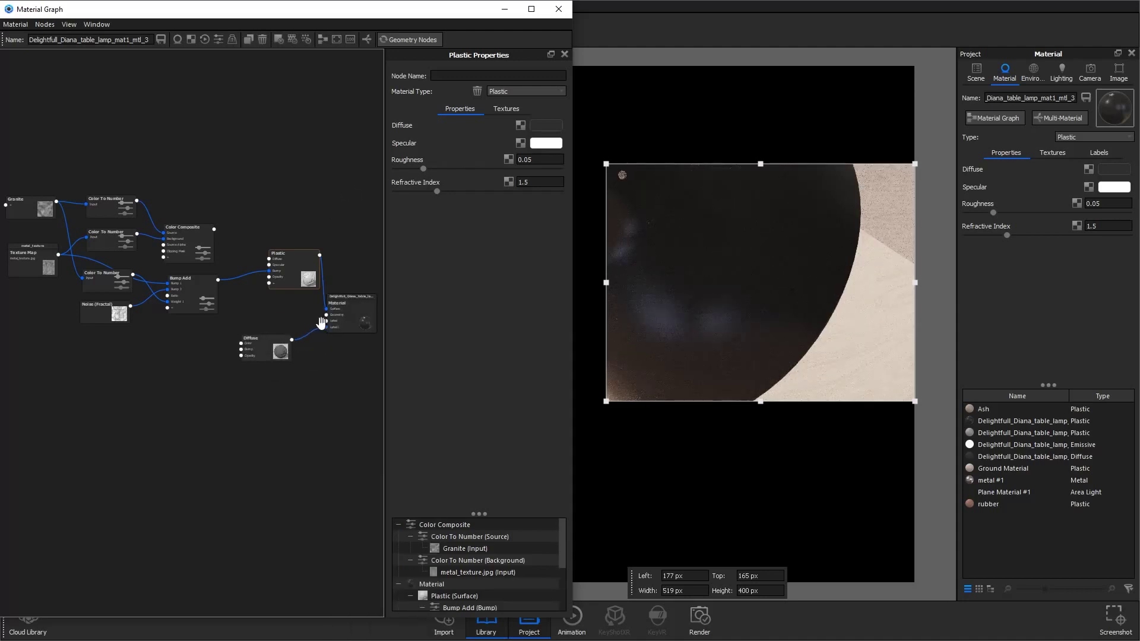
Set the label's Diffuse color to light grey with 0% saturation and 78% value.
scroll(345, 344, down, 3)
scroll(331, 404, up, 1)
scroll(332, 404, up, 5)
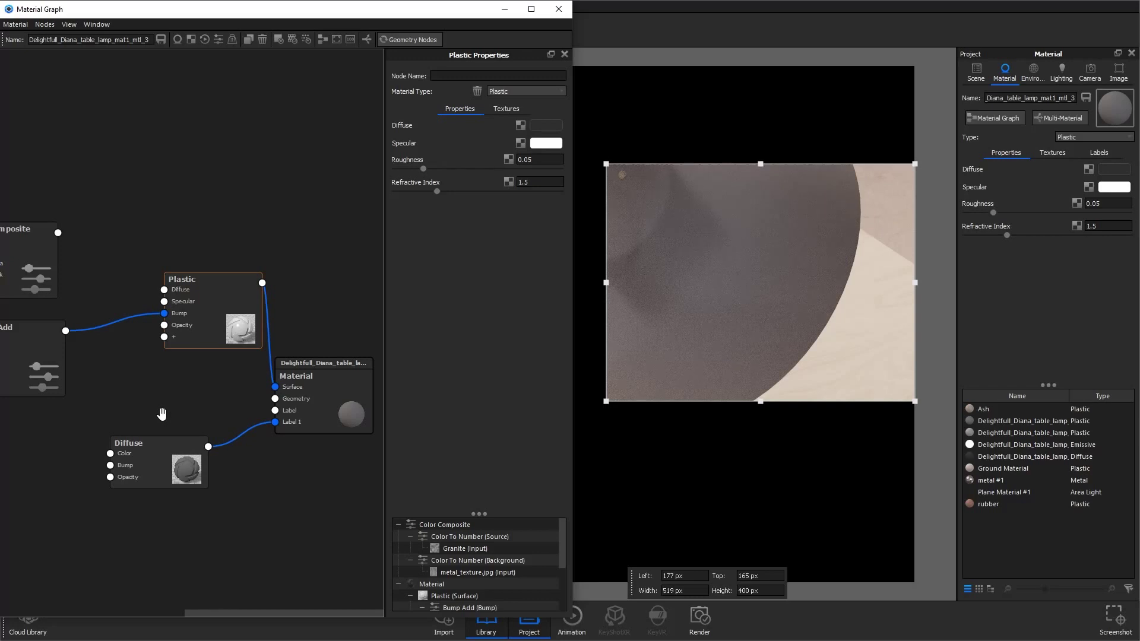
click(178, 465)
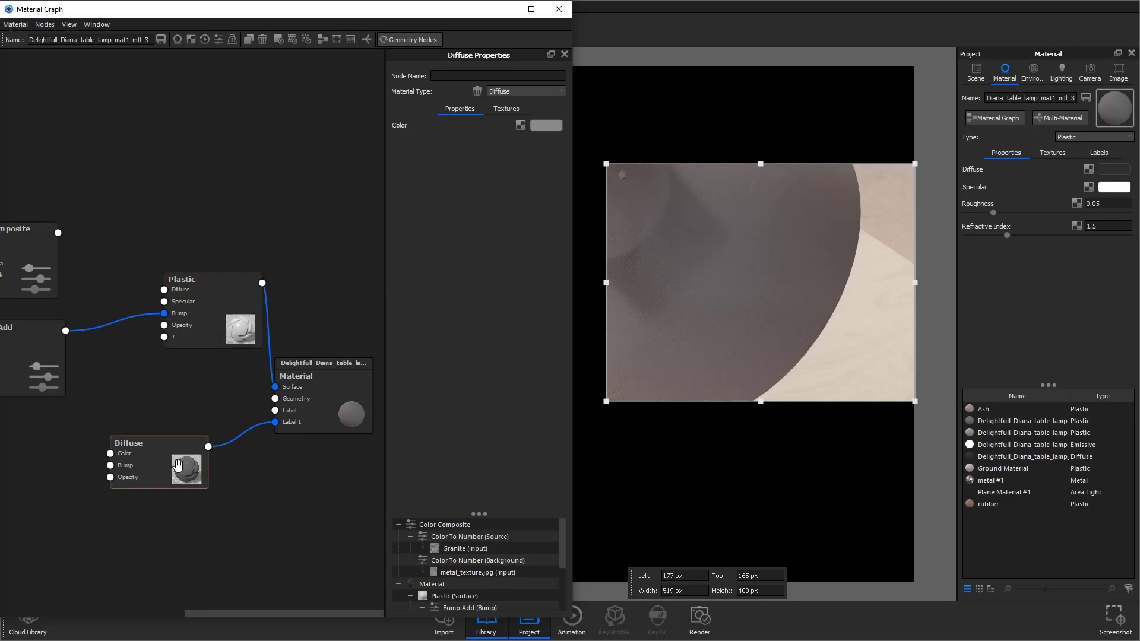
click(546, 124)
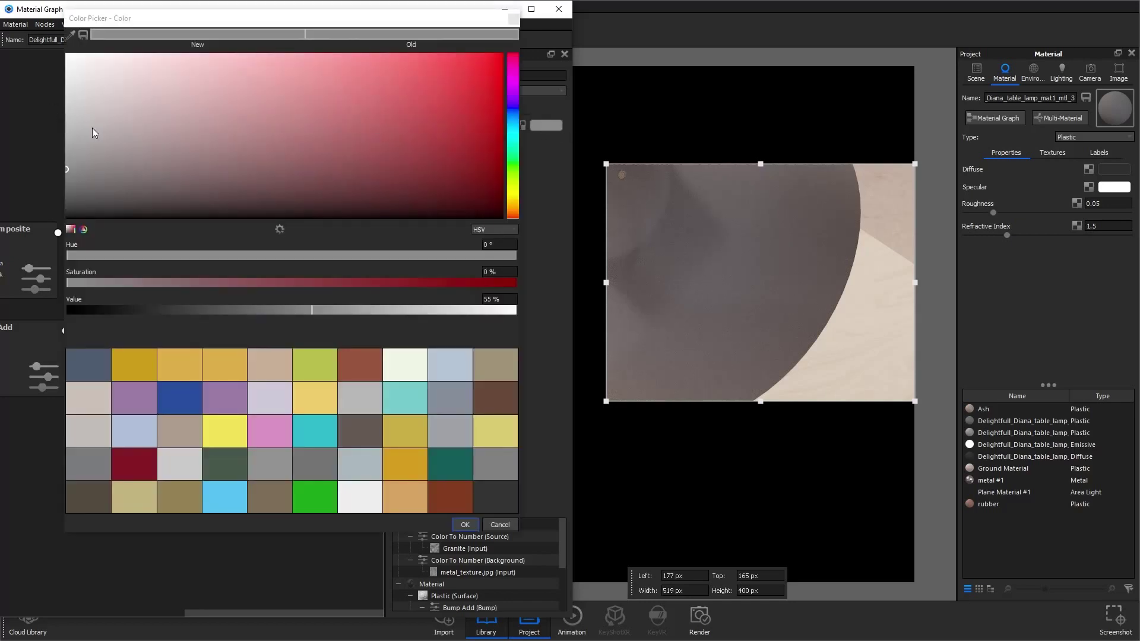
click(465, 524)
Add a Spots texture node beside the Diffuse label node and open its properties.
middle_drag(92, 442, 243, 442)
scroll(244, 442, down, 2)
right_click(234, 445)
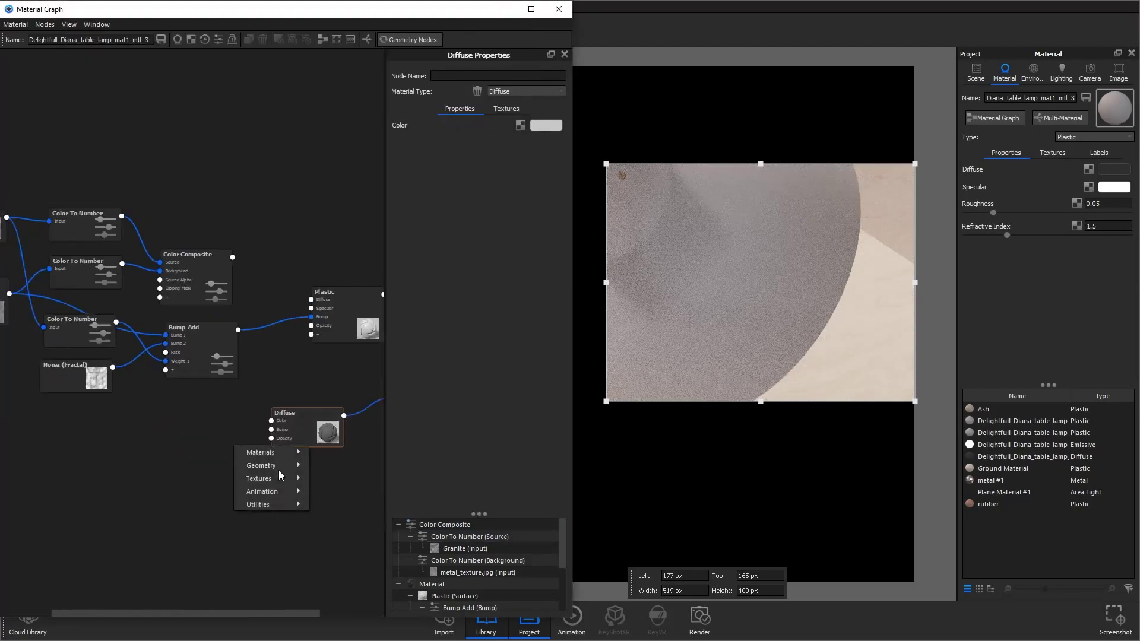
mouse_move(274, 477)
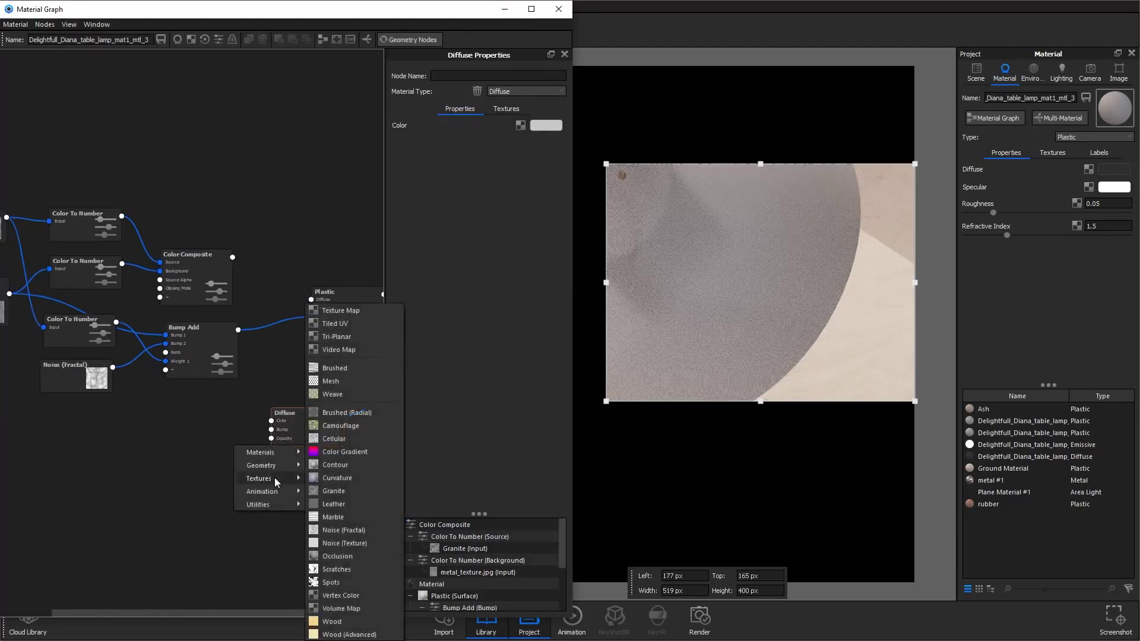
click(354, 574)
drag(276, 466, 181, 444)
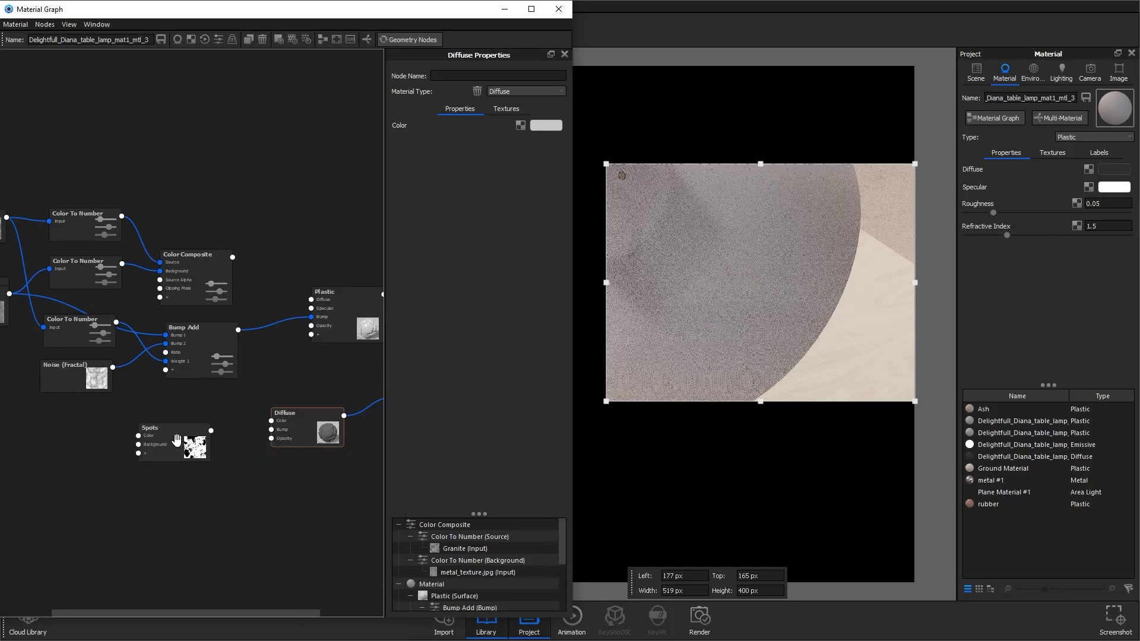
click(181, 444)
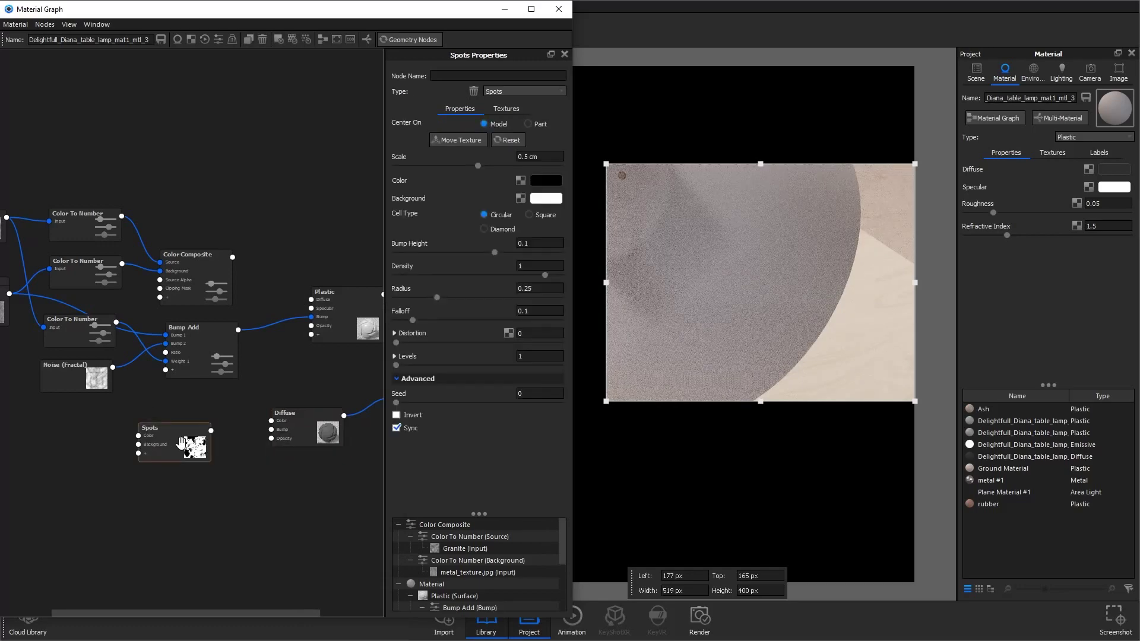
Make the Spots texture white on a black background and connect it to the Diffuse node's opacity.
key(c)
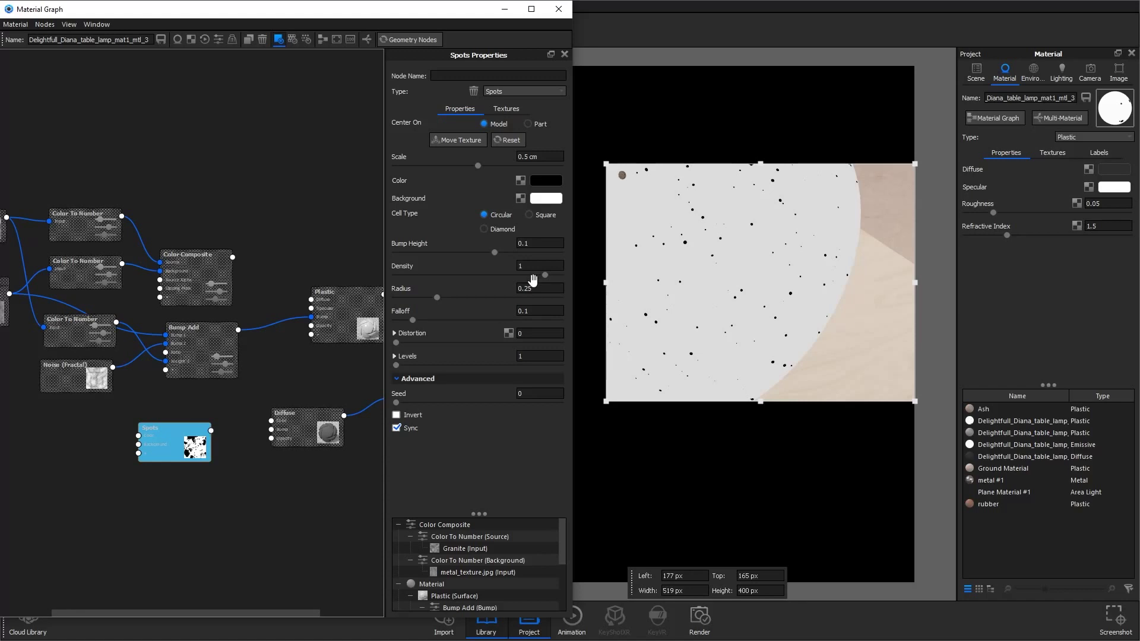
click(546, 198)
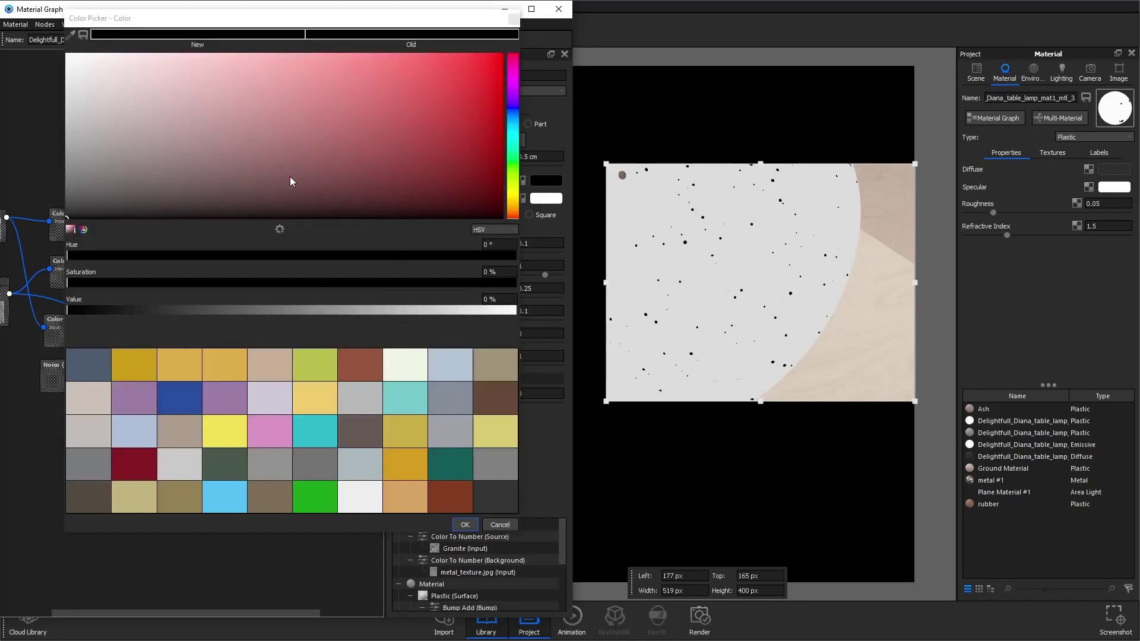
drag(147, 186, 66, 54)
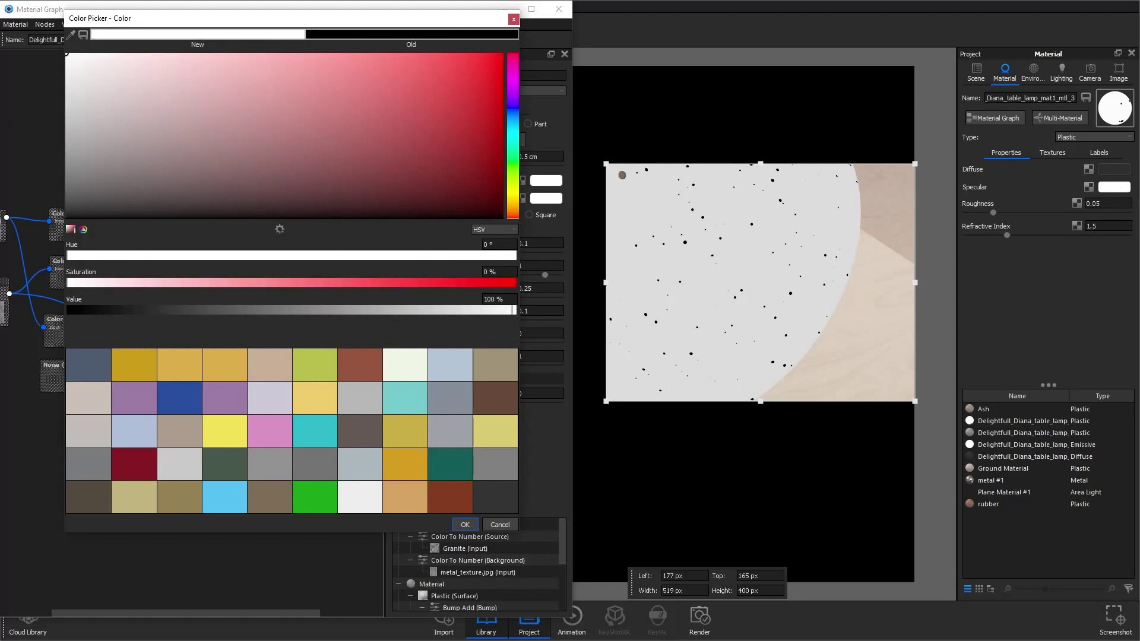
click(466, 526)
click(541, 205)
drag(202, 205, 36, 249)
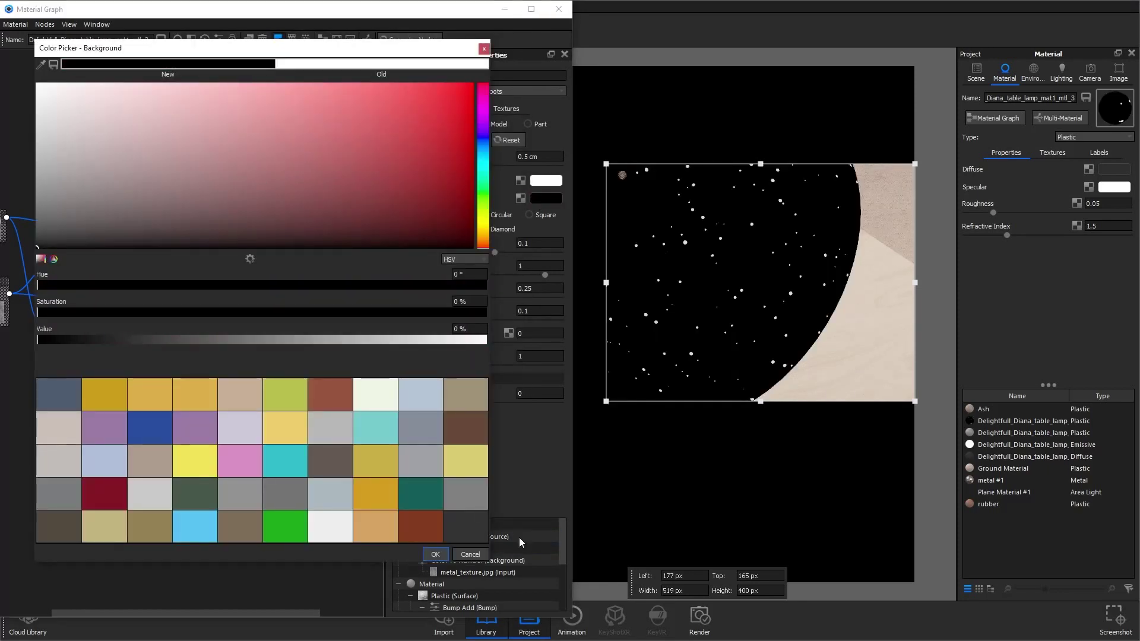
click(445, 555)
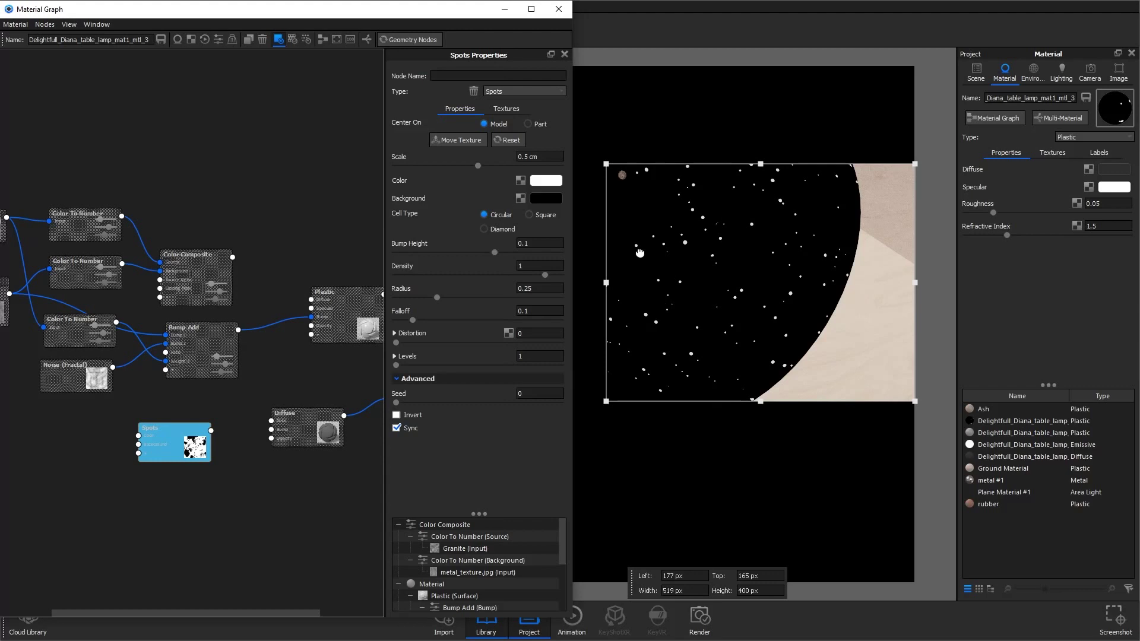
drag(190, 422, 272, 438)
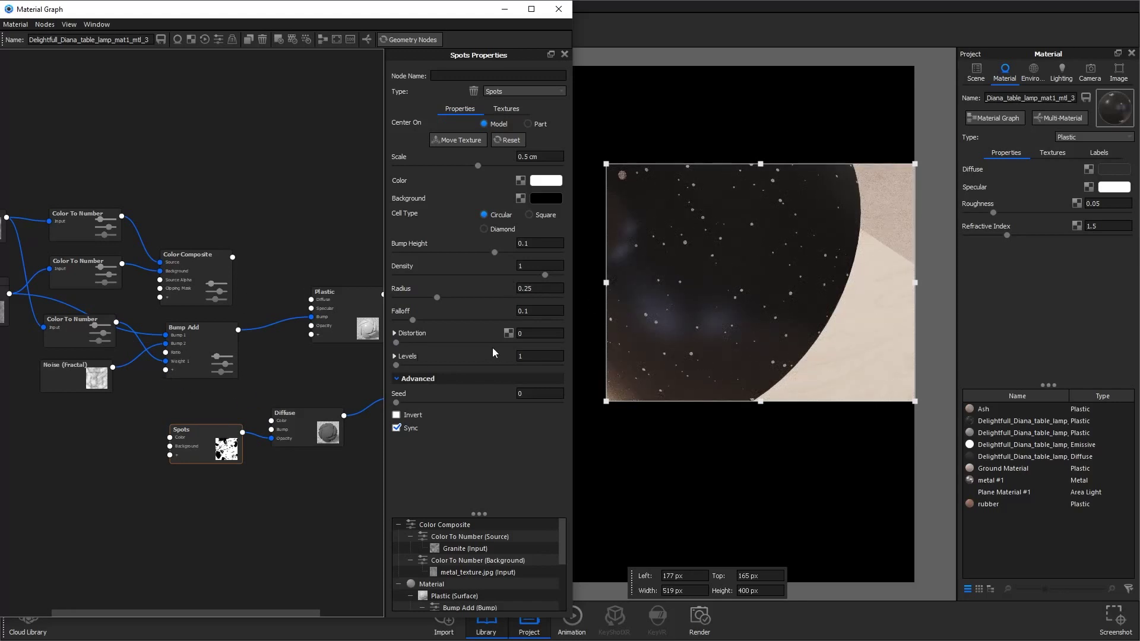
Set the Spots texture's distortion to 0.5 and its levels to 5.
click(548, 331)
text(.5)
key(Tab)
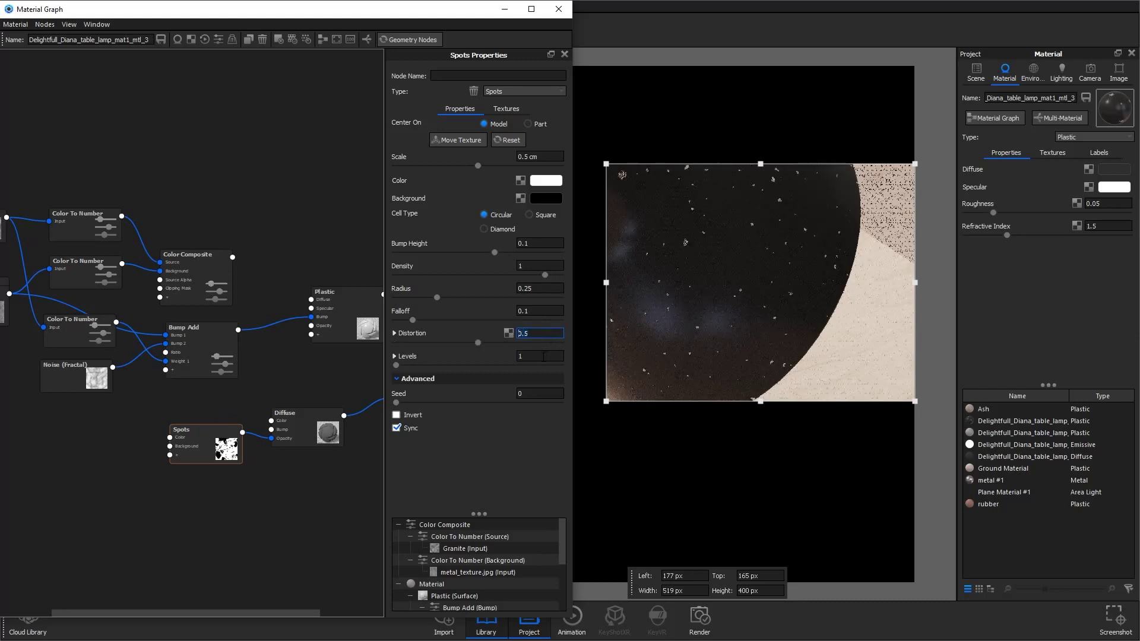
text(5)
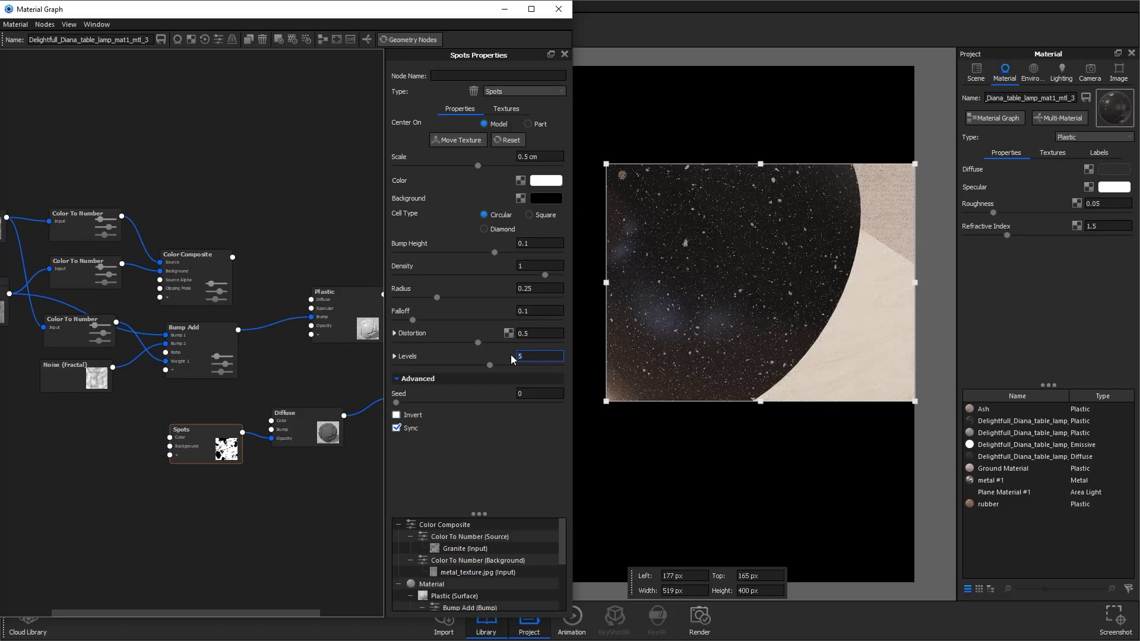
Set the Spots texture's radius to 0.2 and its falloff to 0.5.
click(545, 291)
key(Return)
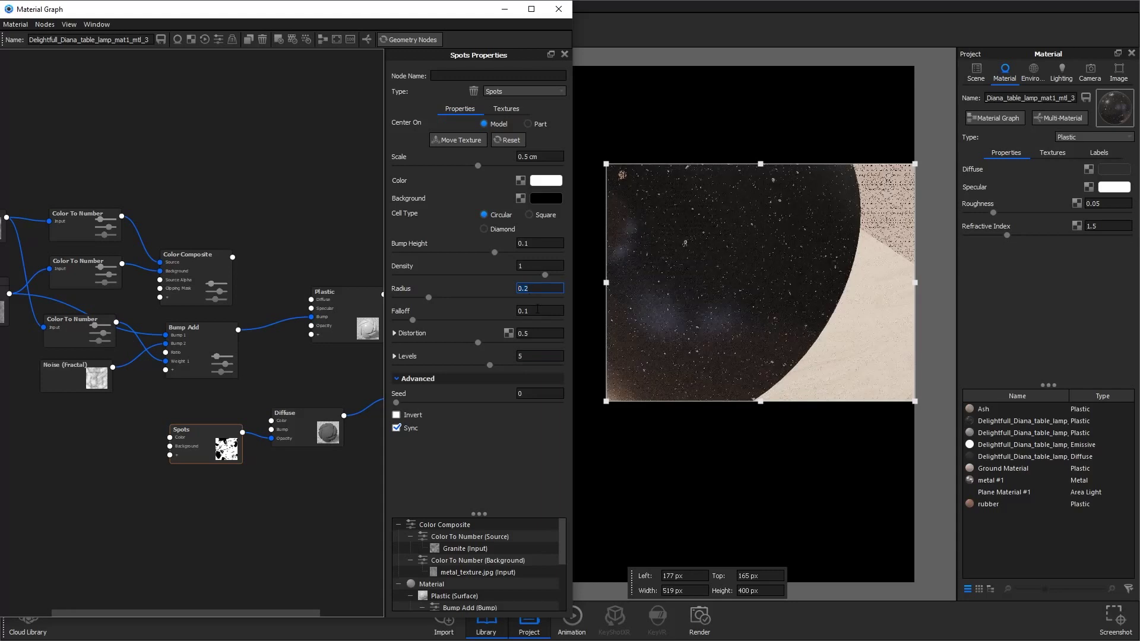
click(537, 310)
key(BackSpace)
text(5)
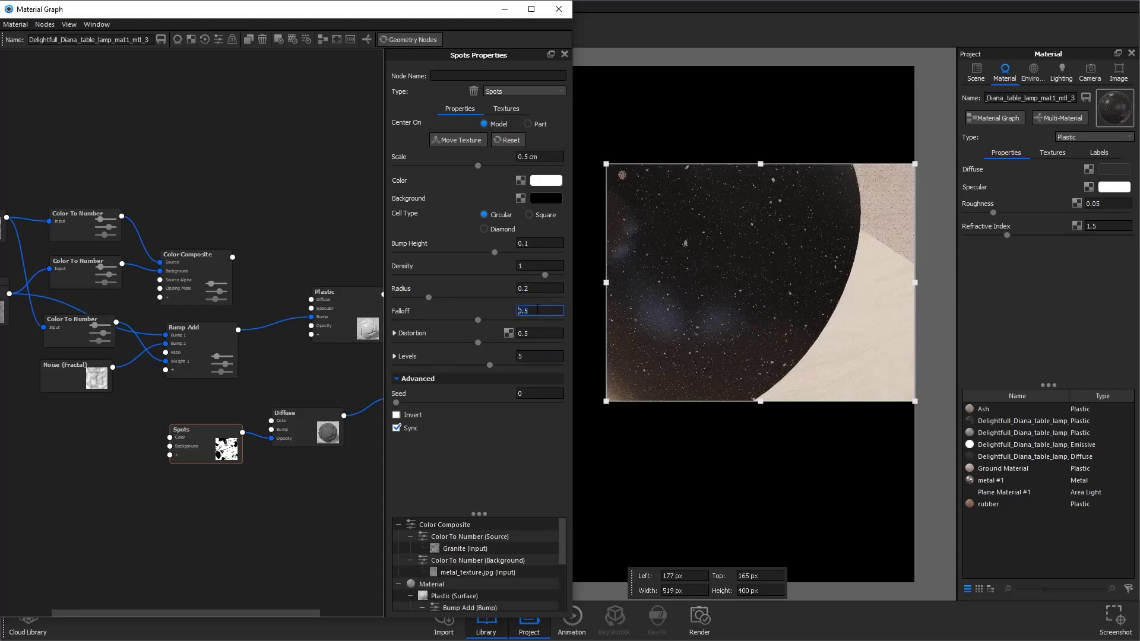
Set the Spots texture's density to 8.
click(533, 266)
key(BackSpace)
text(3)
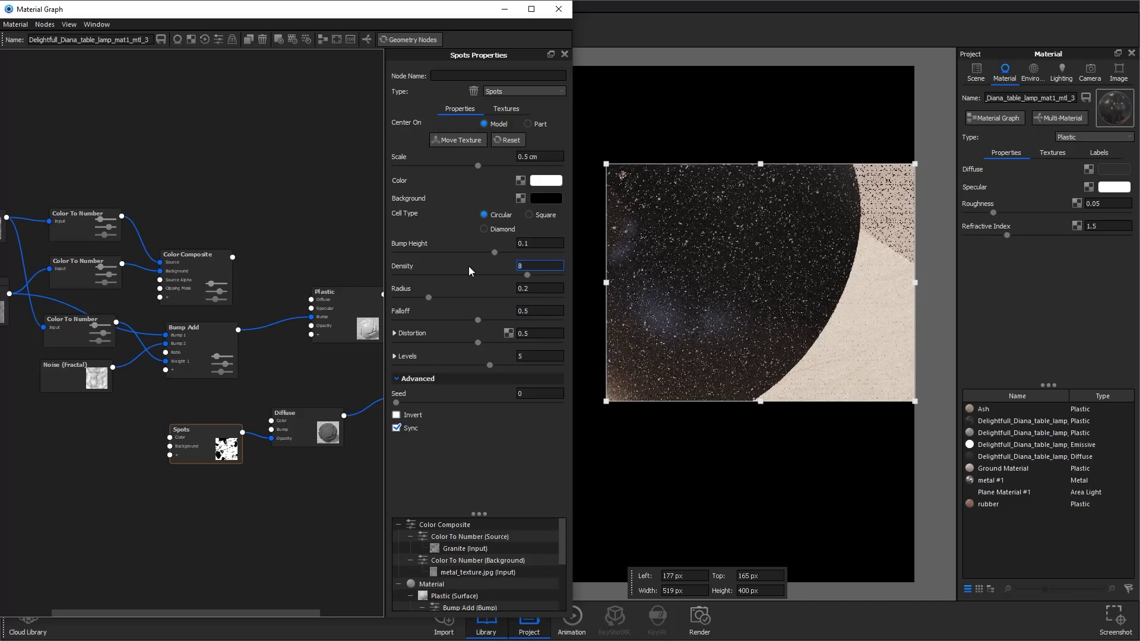
key(BackSpace)
text(8)
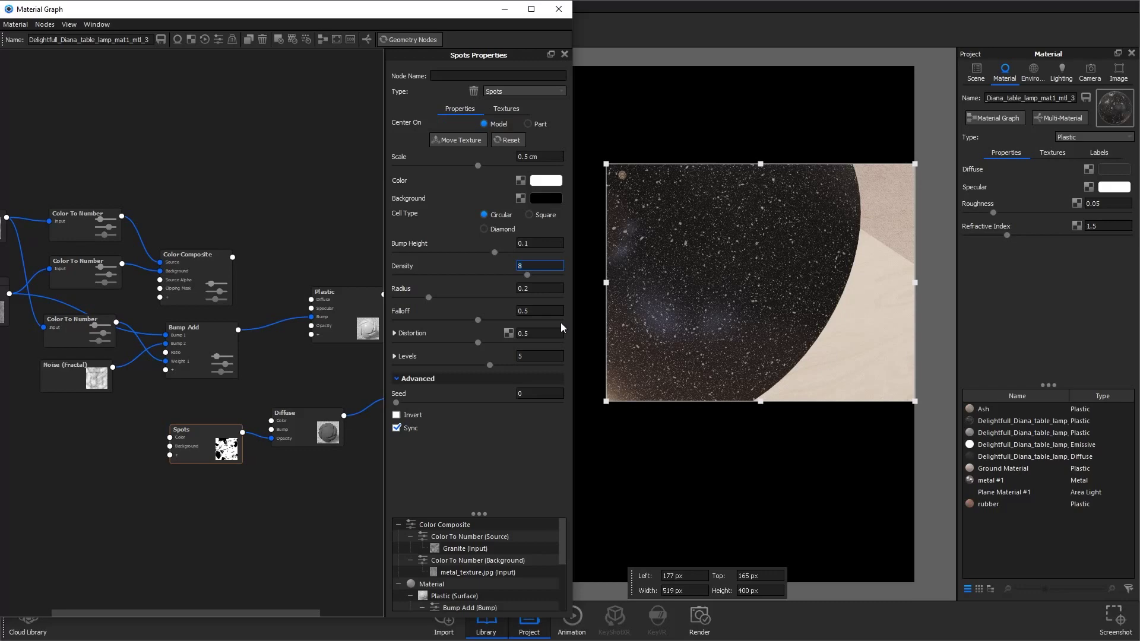
Lower the Spots texture's level scale to about 1.159 and set its overall scale to 0.1 cm.
click(404, 358)
drag(533, 388, 482, 389)
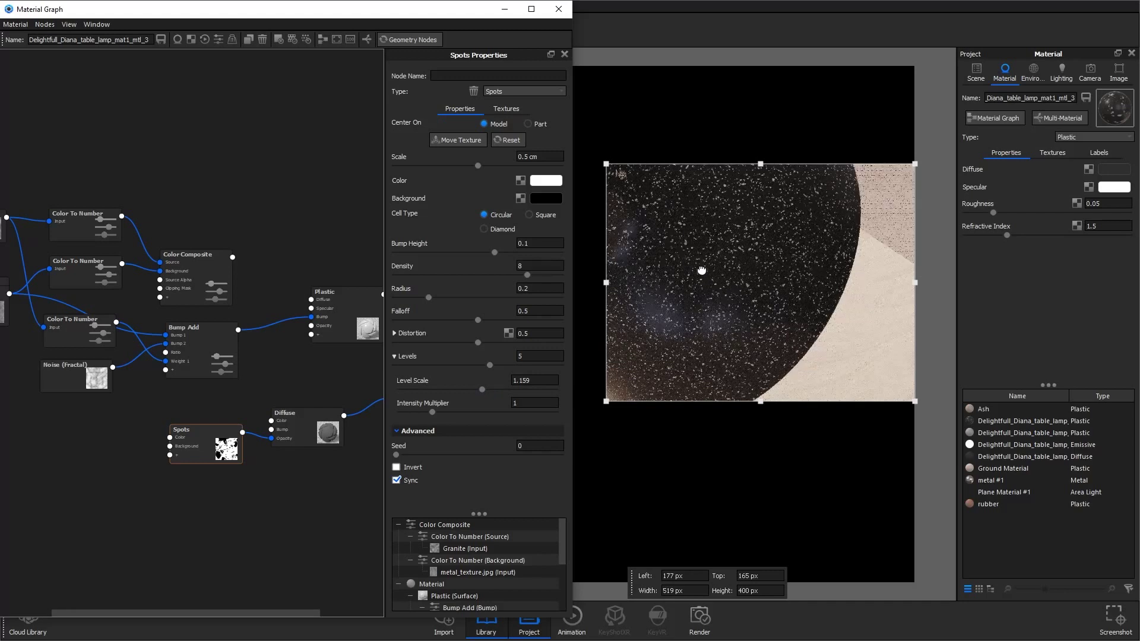
click(552, 156)
text(0.1)
key(Return)
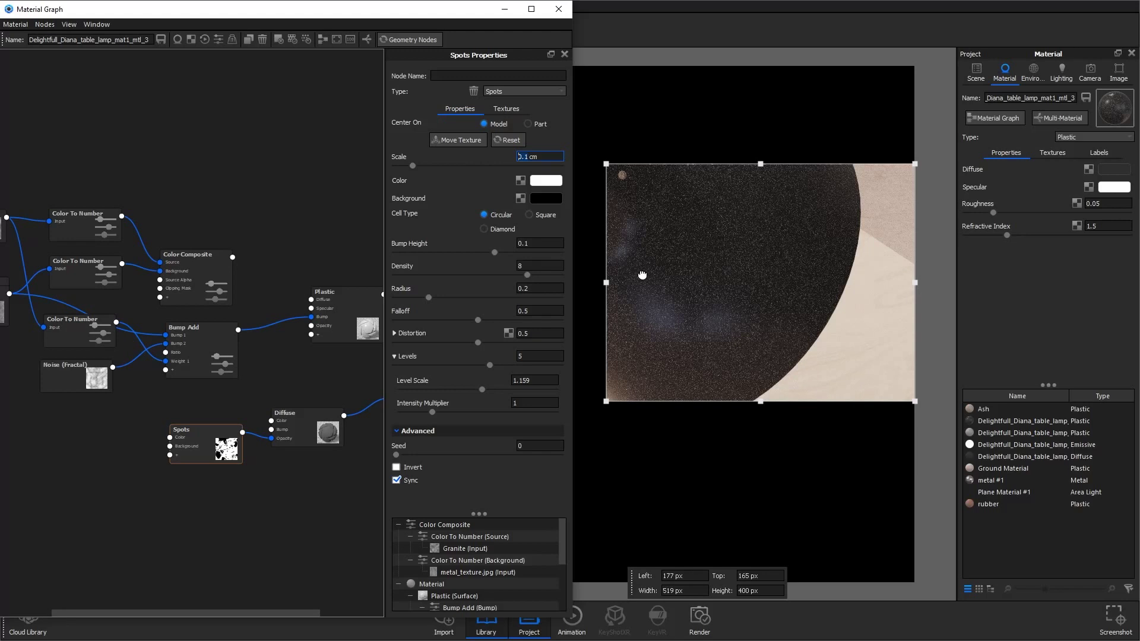
Change the Spots texture's background colour to a neutral grey with 0% saturation and 41% value.
click(224, 445)
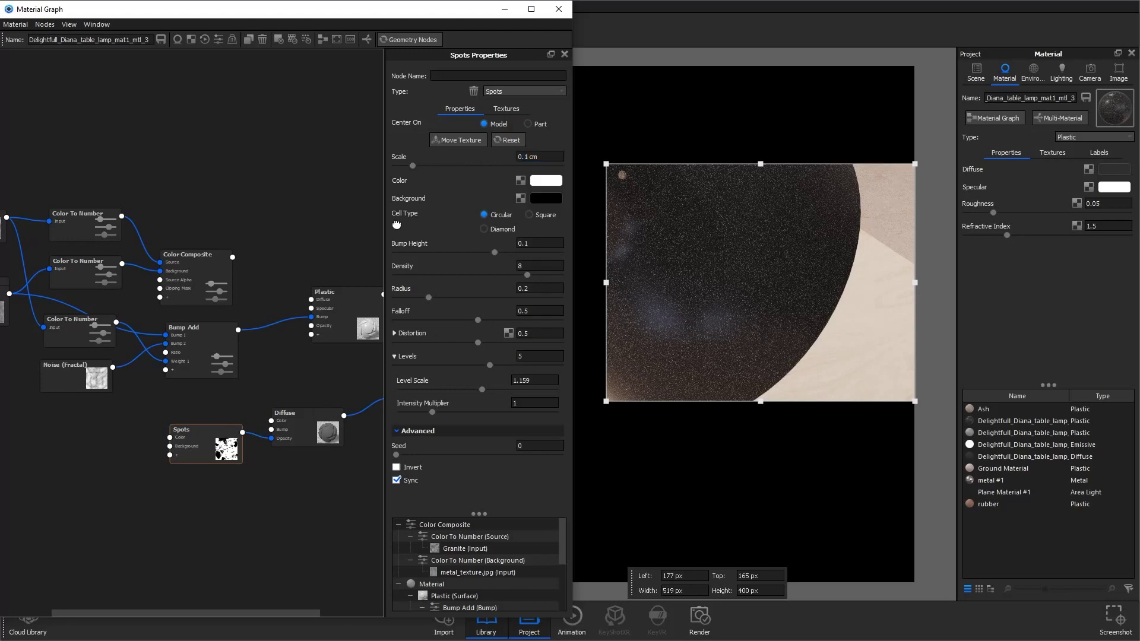
click(537, 200)
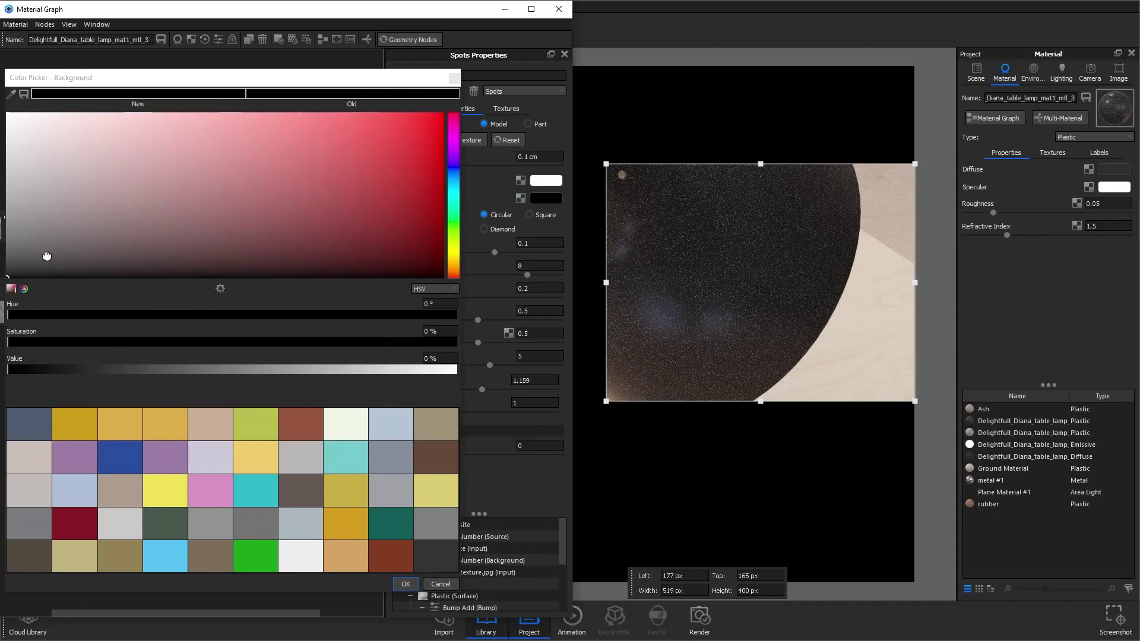
drag(46, 255, 7, 249)
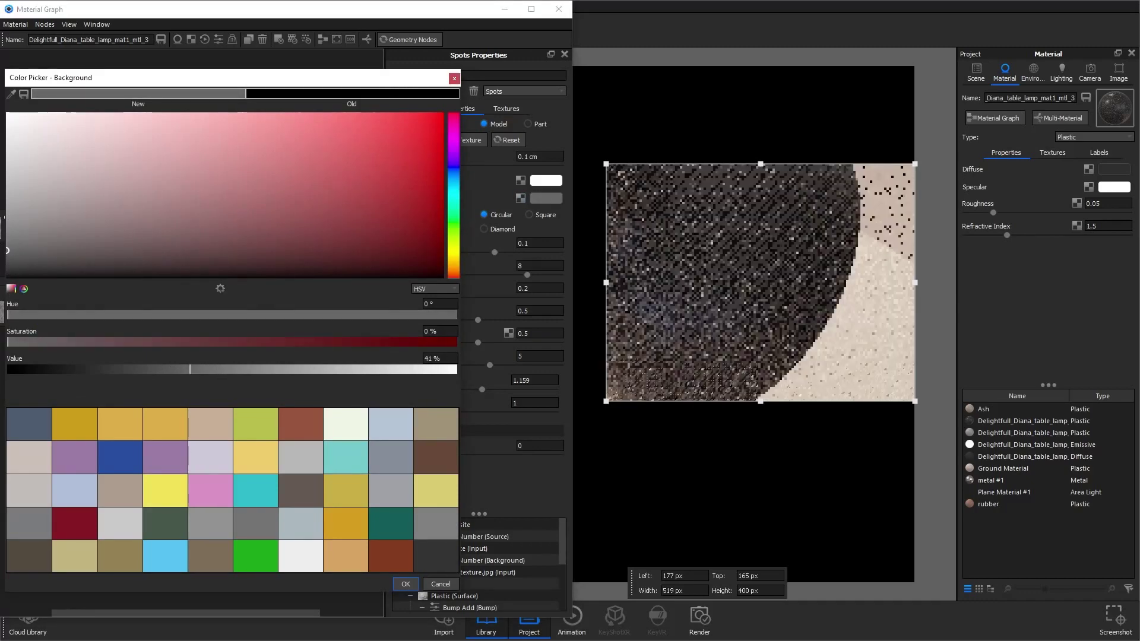
click(406, 584)
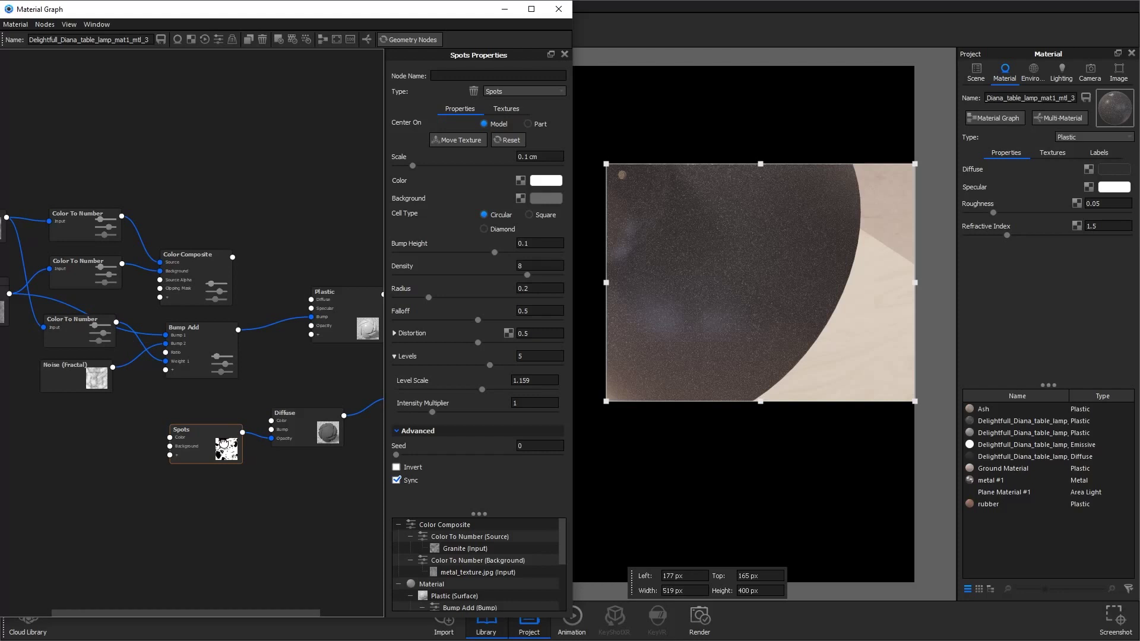
Store the Spots background grey as a custom swatch in the last cell of the colour palette.
click(543, 200)
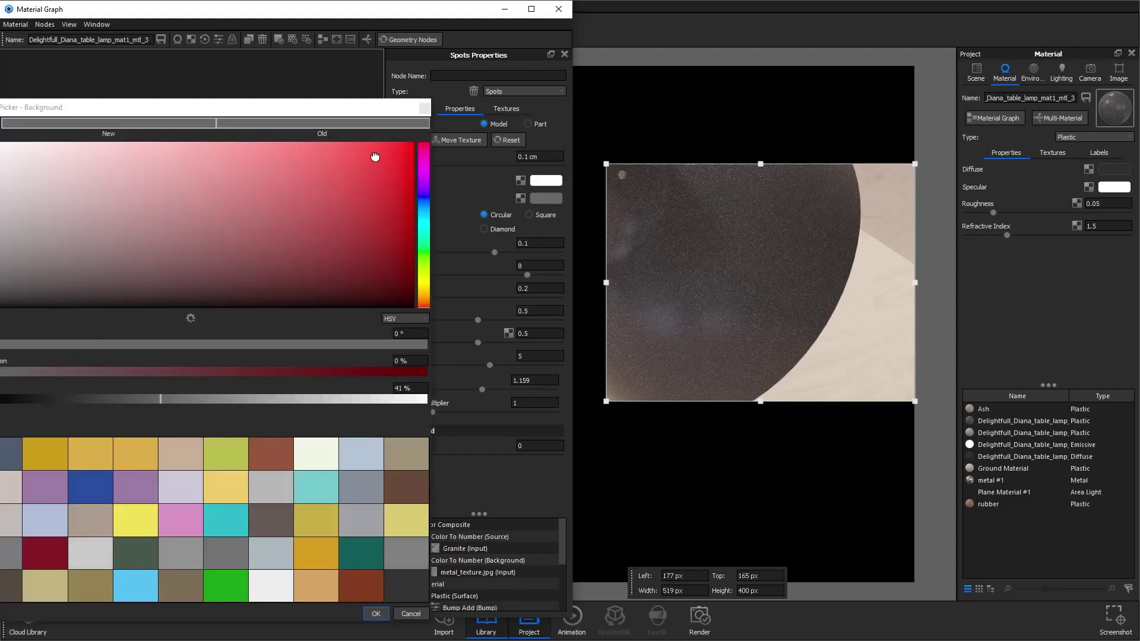
drag(351, 105, 451, 63)
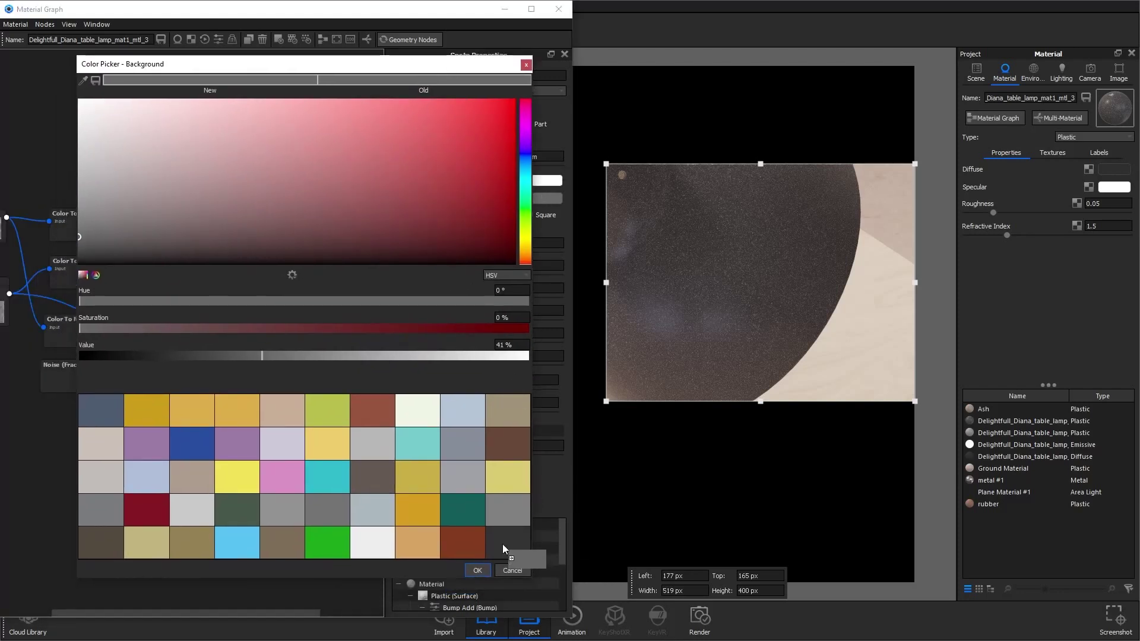
click(477, 570)
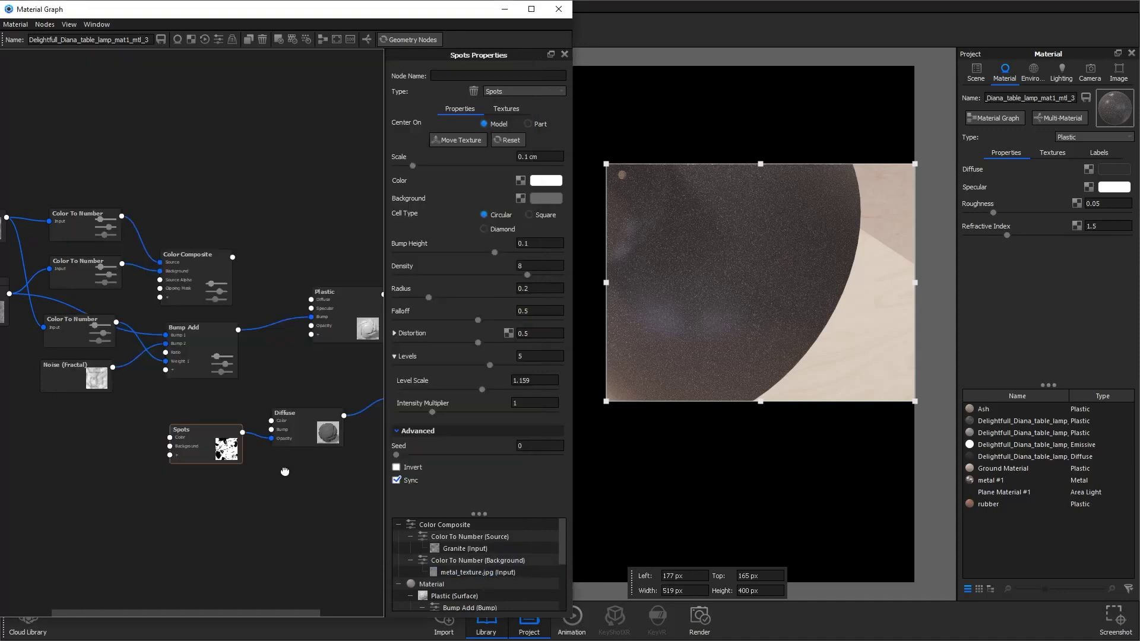
Duplicate the Spots texture node and connect the copy to the original Spots node's Background input.
right_click(223, 440)
click(277, 461)
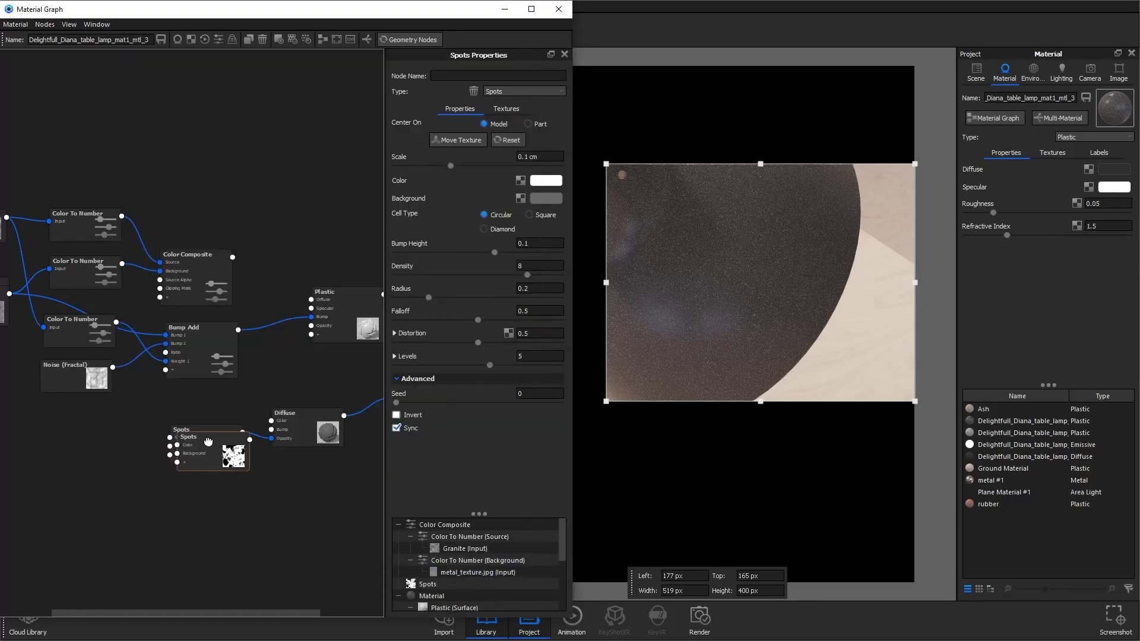
drag(210, 445, 170, 446)
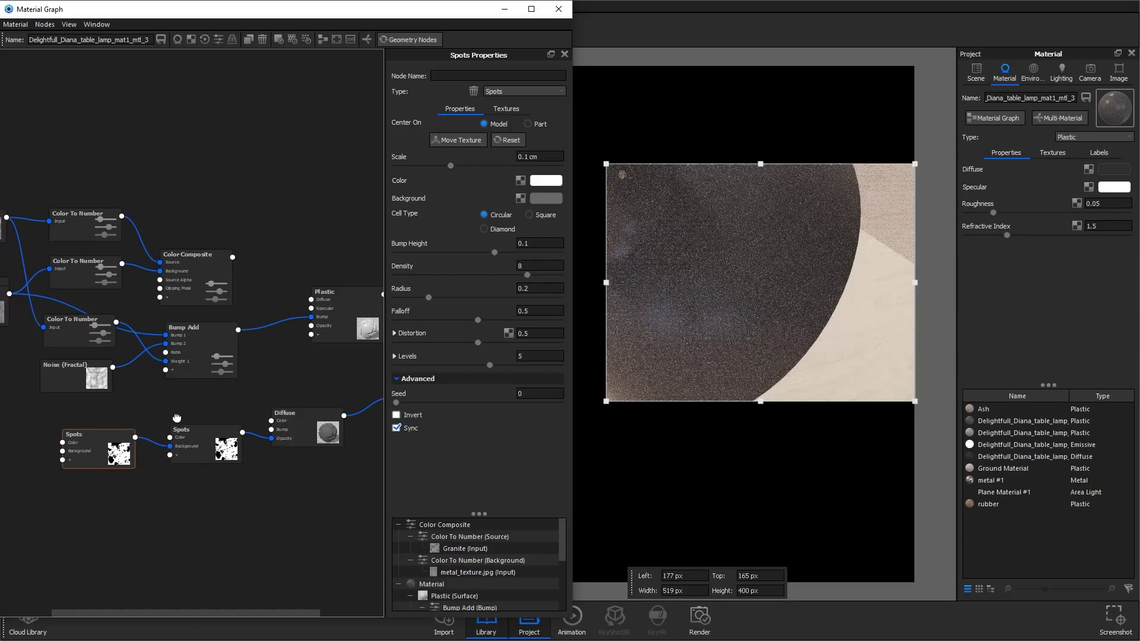
Preview the duplicated Spots node on its own and set its scale to 0.3 cm.
key(c)
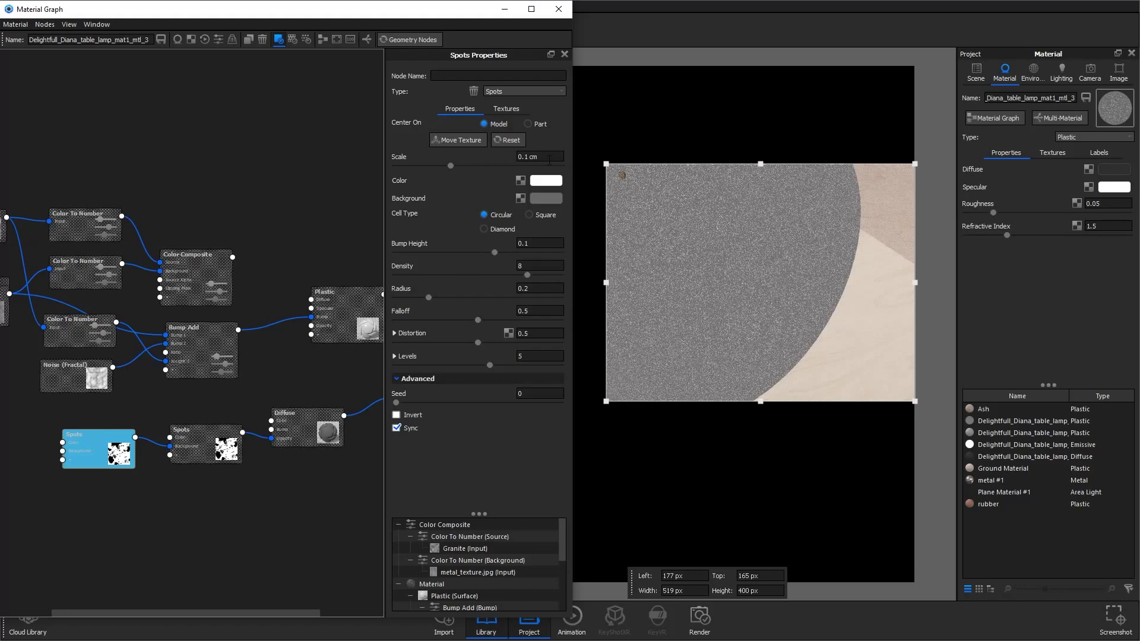
drag(549, 157, 443, 154)
key(Right)
key(Right)
key(Delete)
text(25)
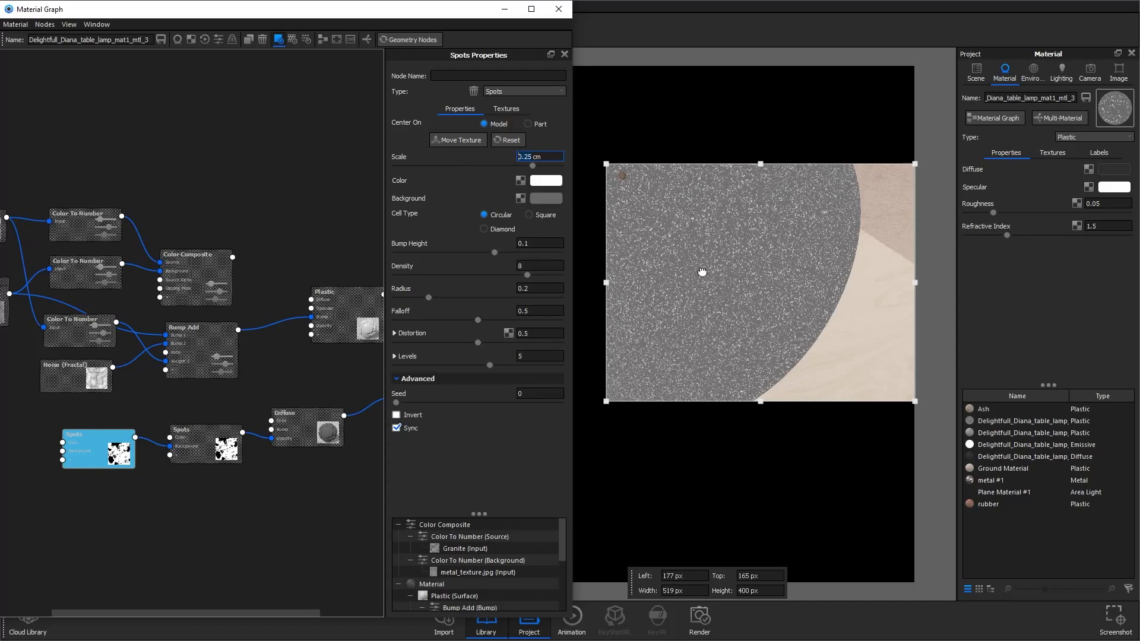
key(BackSpace)
key(BackSpace)
text(5)
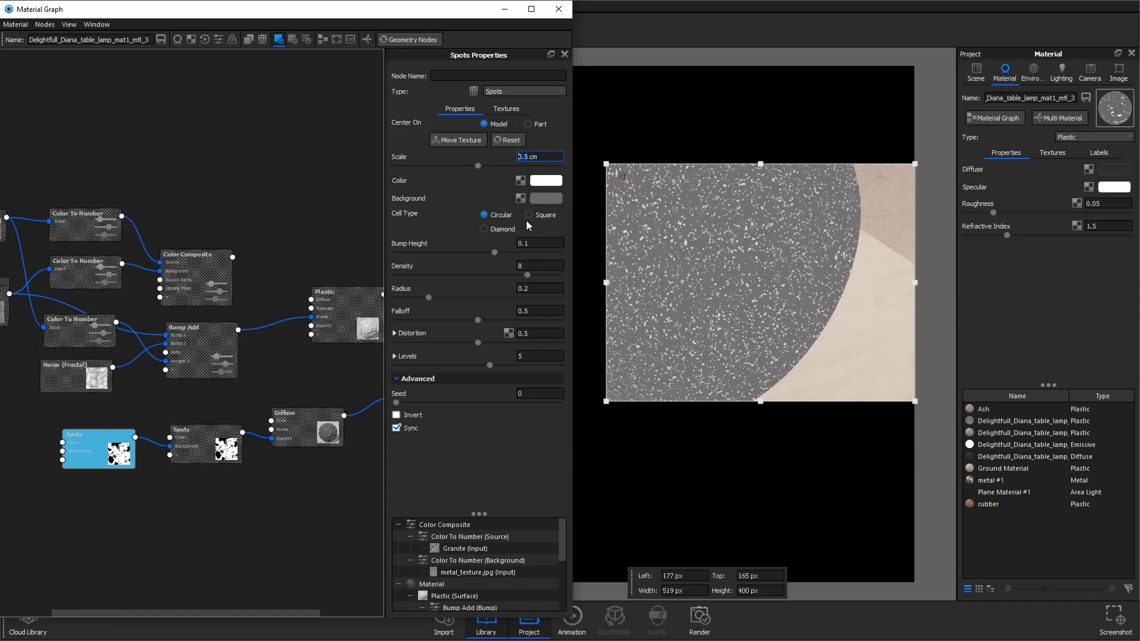
key(BackSpace)
text(3)
Reconnect the duplicated Spots texture to the original Spots node's Background input and turn off the isolated node preview.
click(217, 449)
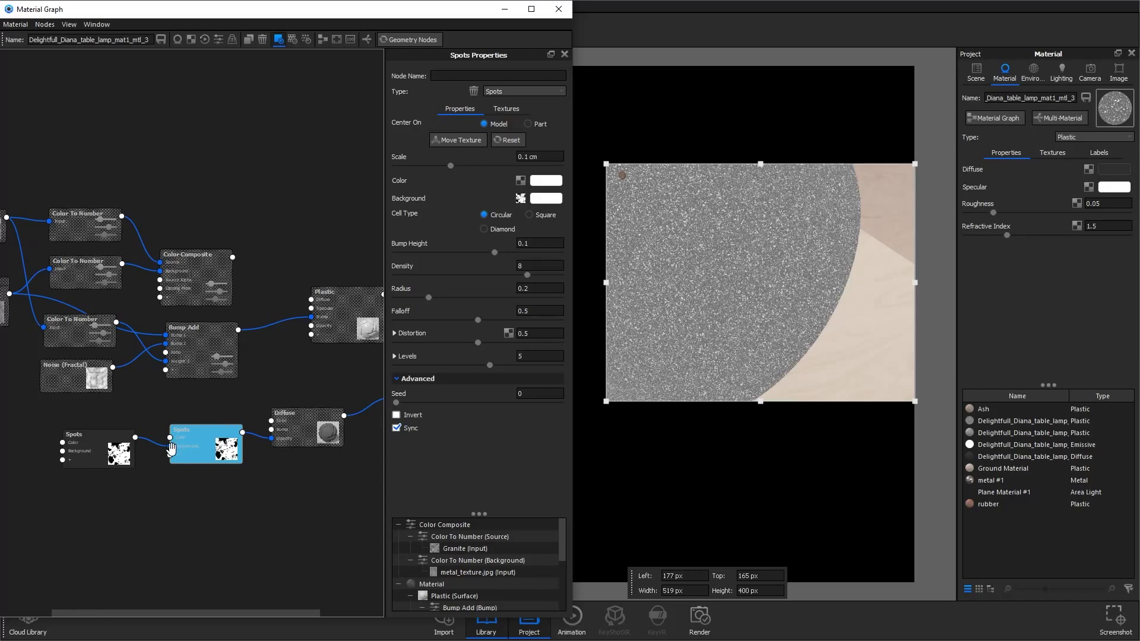
mouse_move(170, 447)
mouse_down()
mouse_move(155, 450)
mouse_move(181, 456)
mouse_move(170, 446)
mouse_up()
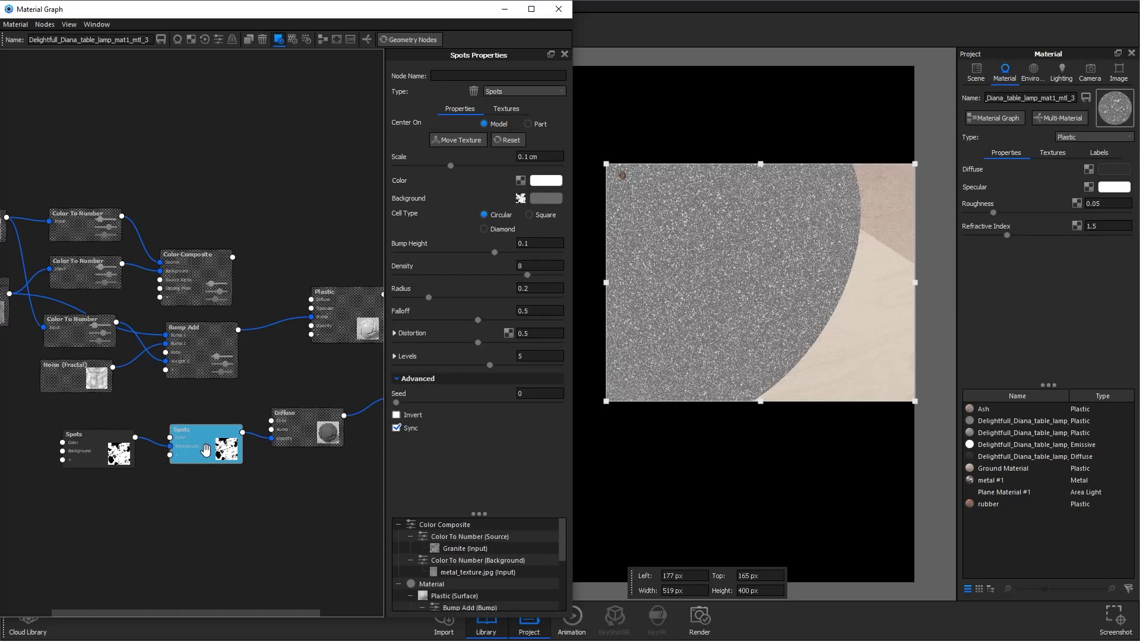
key(c)
Add a Scratches texture node in front of the duplicated Spots node and preview it on its own.
drag(195, 395, 269, 393)
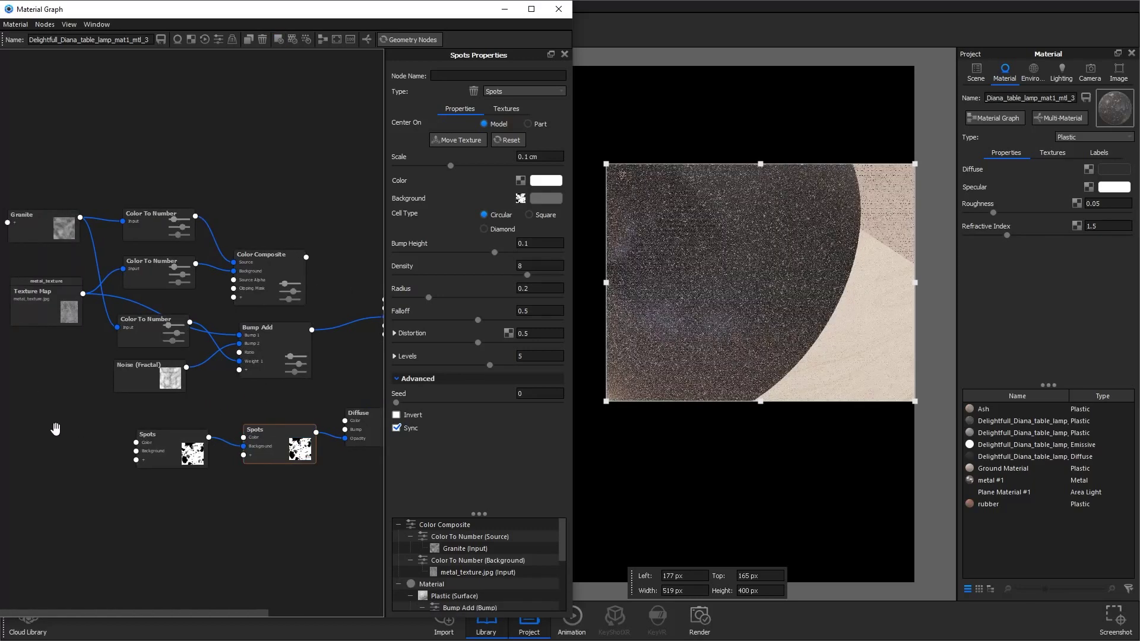
right_click(56, 431)
mouse_move(80, 463)
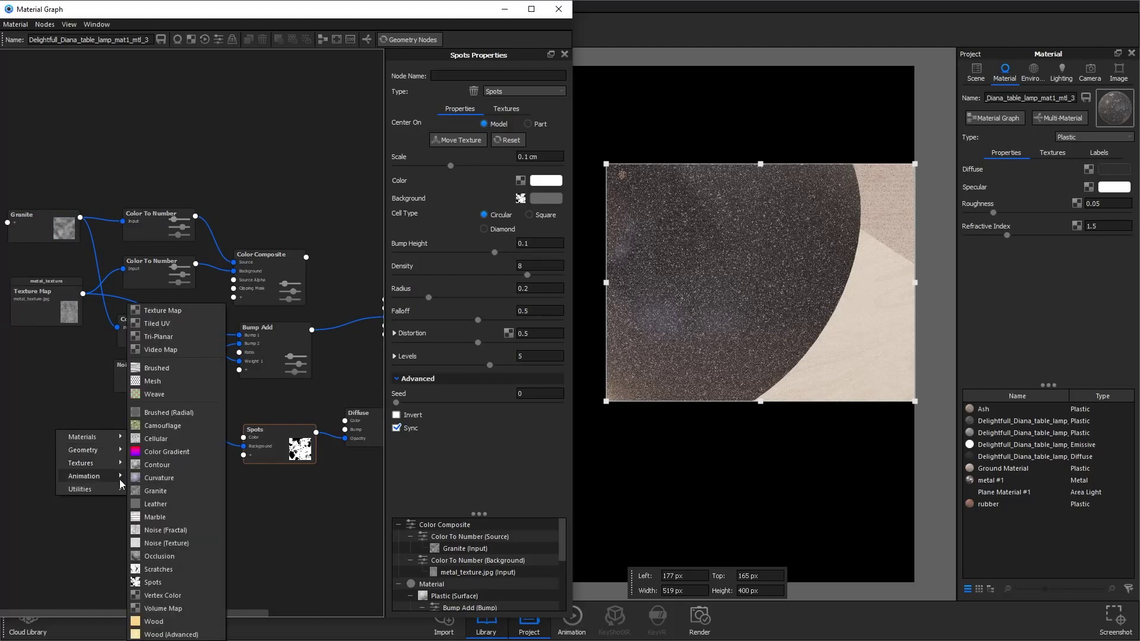
click(158, 568)
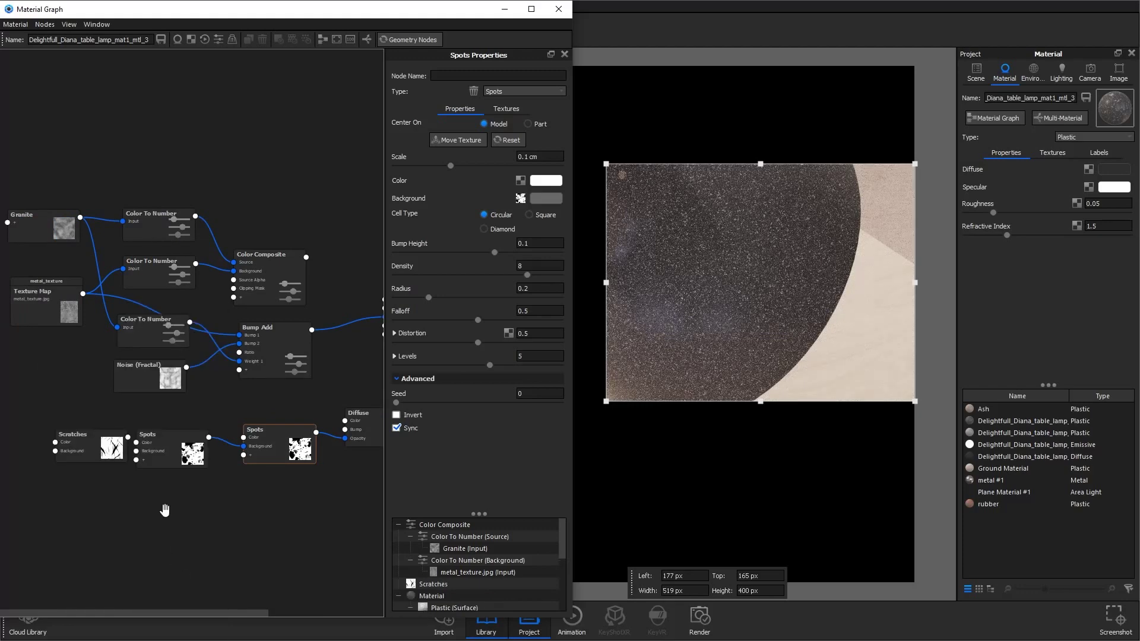
click(64, 454)
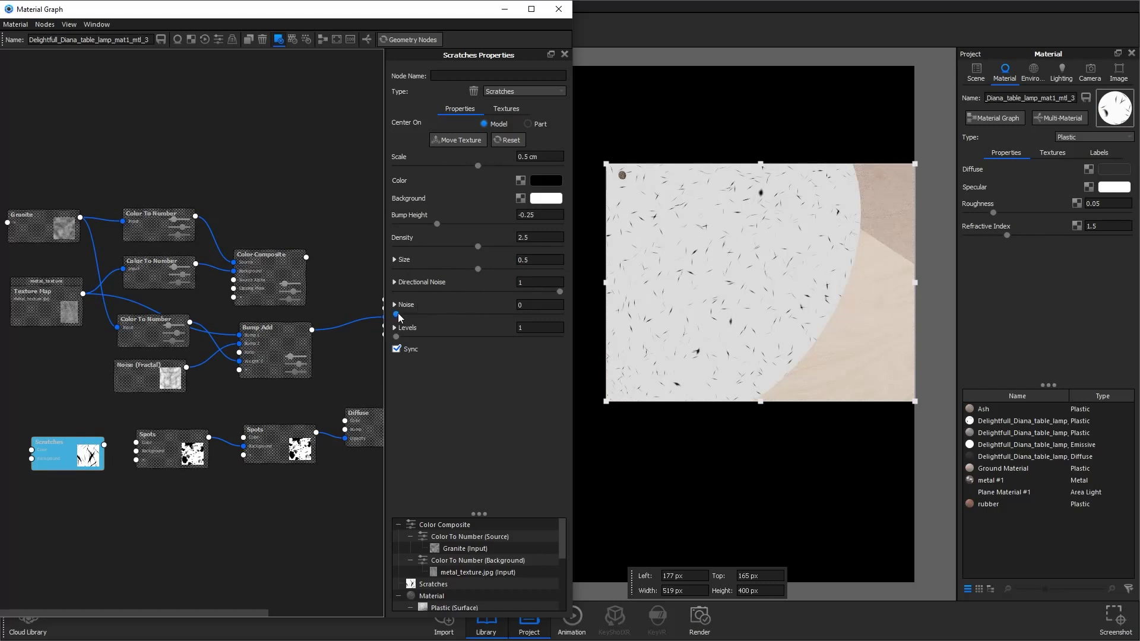
Set the Scratches texture's noise to about 0.627, thinness to about 1.504 and falloff to about 1.512.
drag(399, 316, 498, 315)
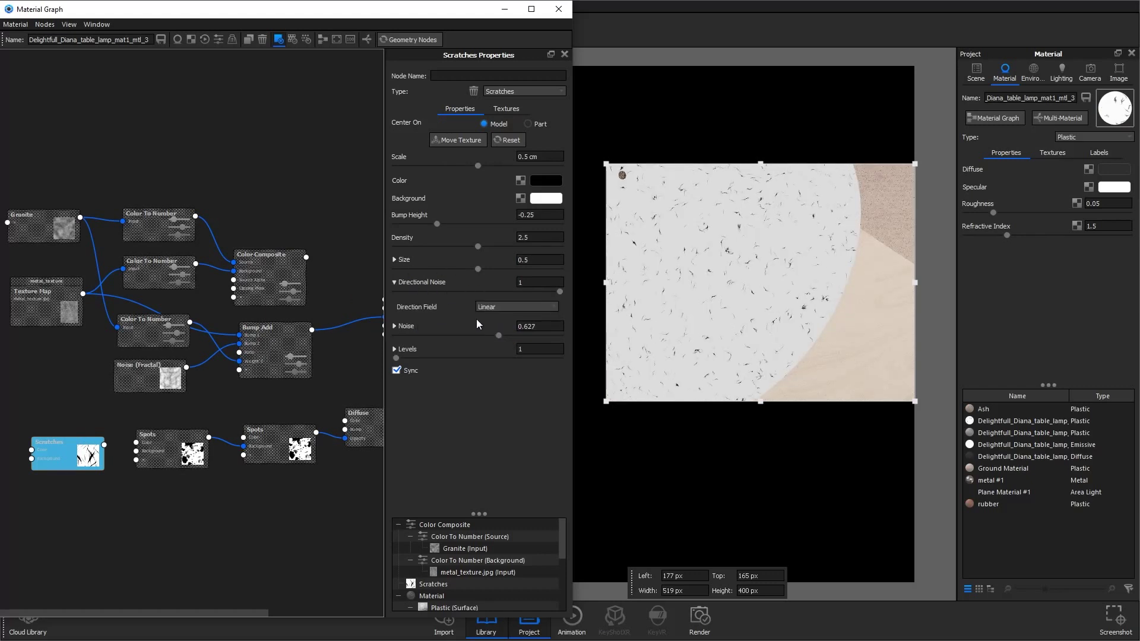
click(405, 260)
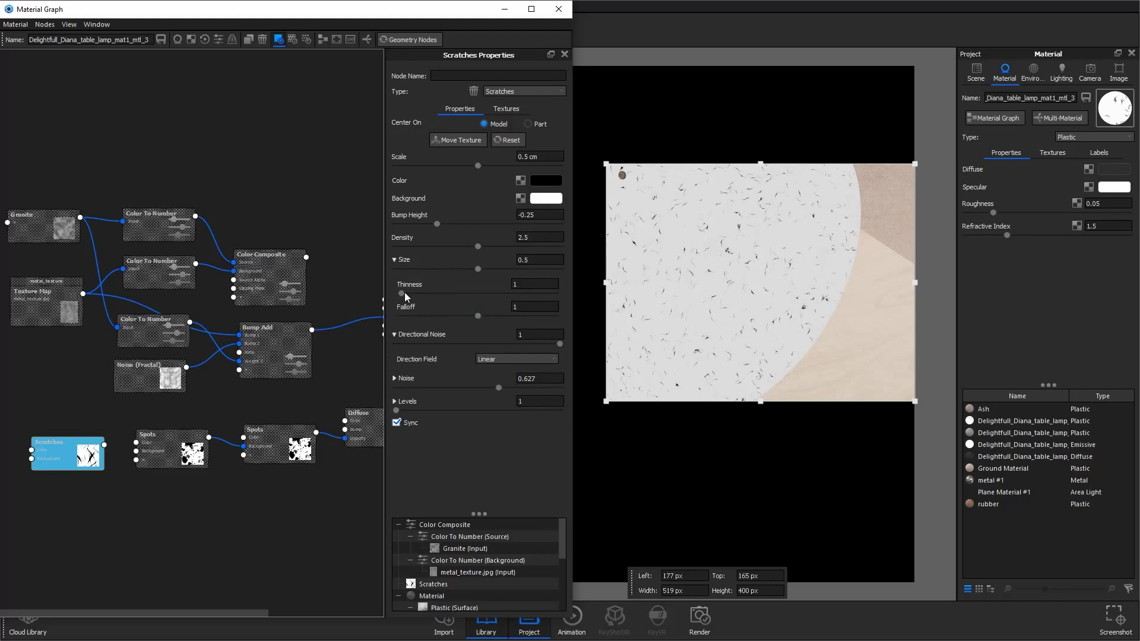
drag(404, 292, 478, 294)
Set the Scratches texture's density to 1.
drag(532, 238, 450, 236)
text(0)
text(1)
Make the Scratches texture's colour pure white and its background the saved 41% grey.
click(544, 183)
drag(226, 184, 78, 98)
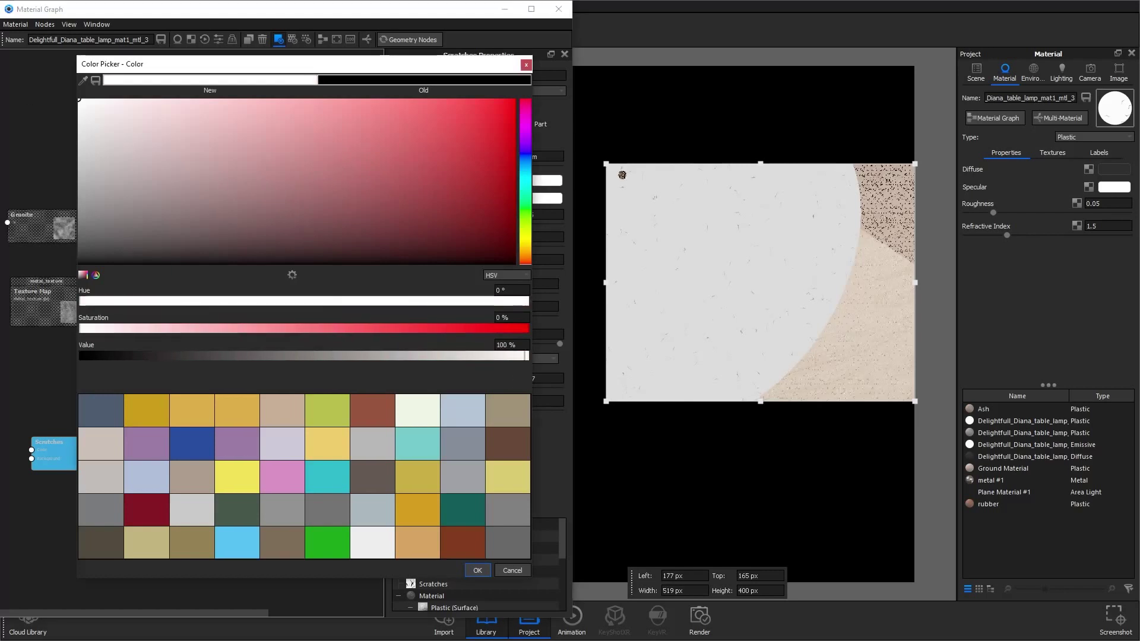
click(488, 573)
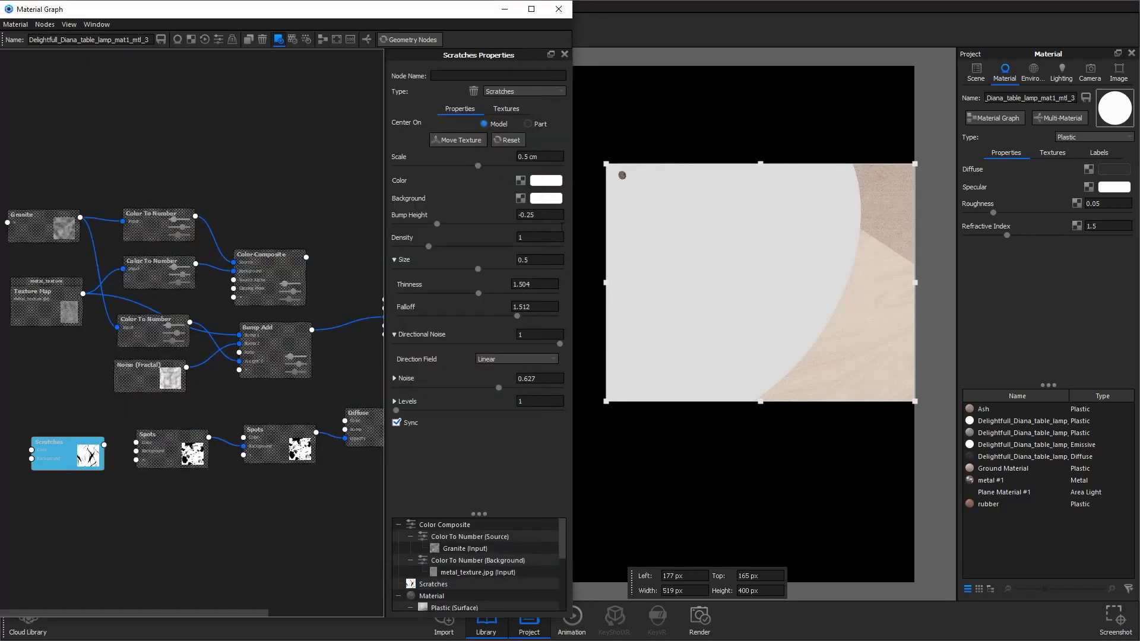
click(546, 200)
click(489, 574)
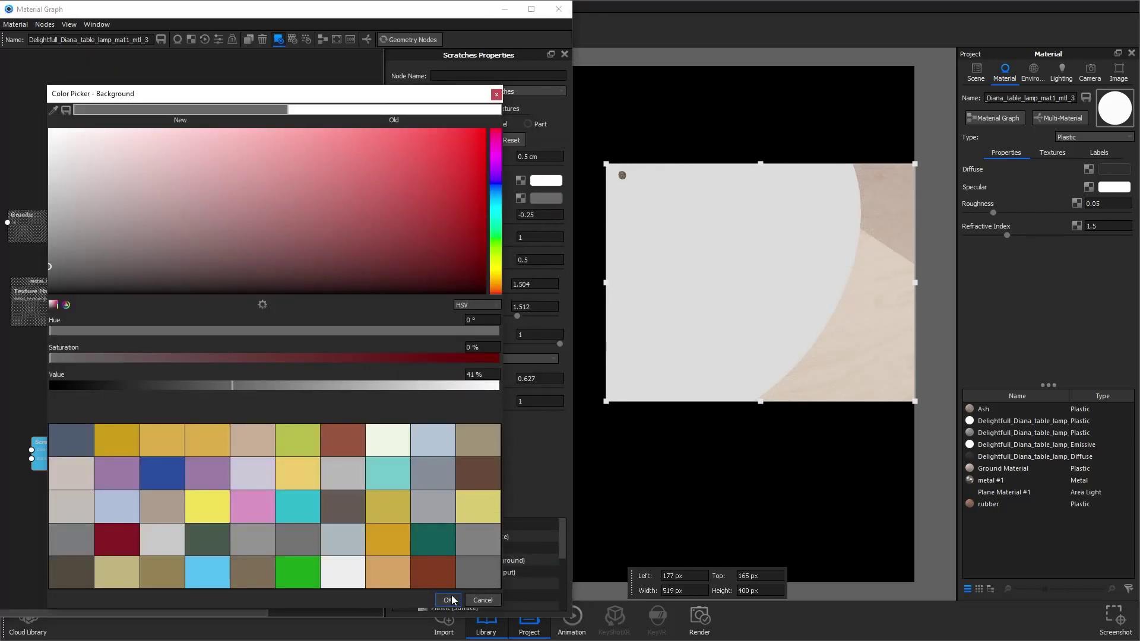
click(448, 599)
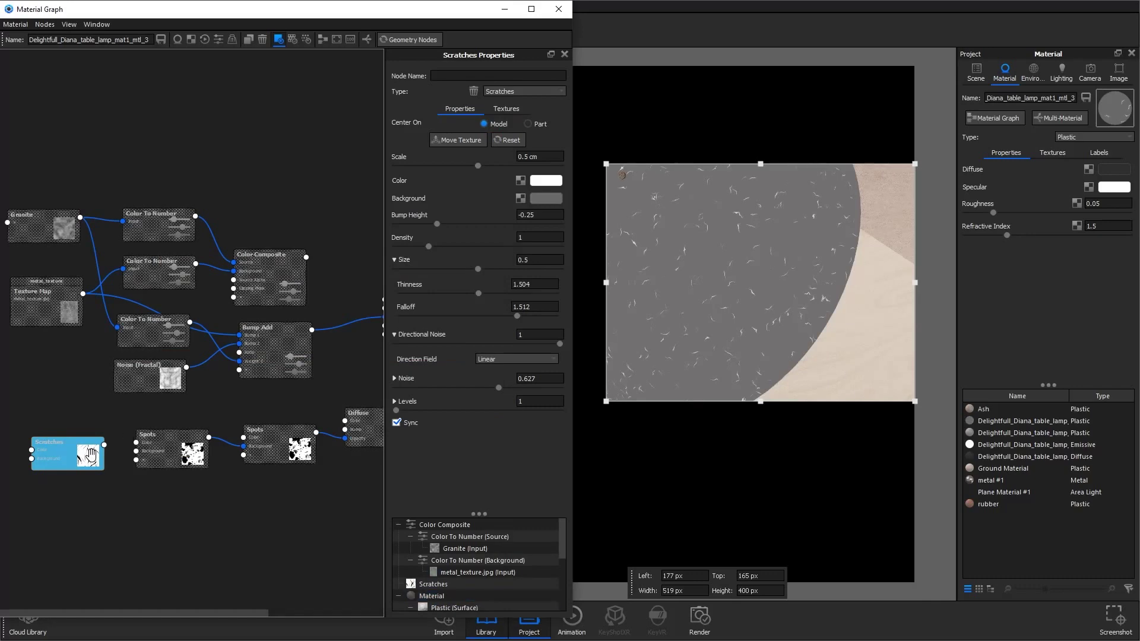
Connect the Scratches texture to the duplicated Spots node's Background input and check the combined Spots texture on the model.
drag(104, 444, 137, 451)
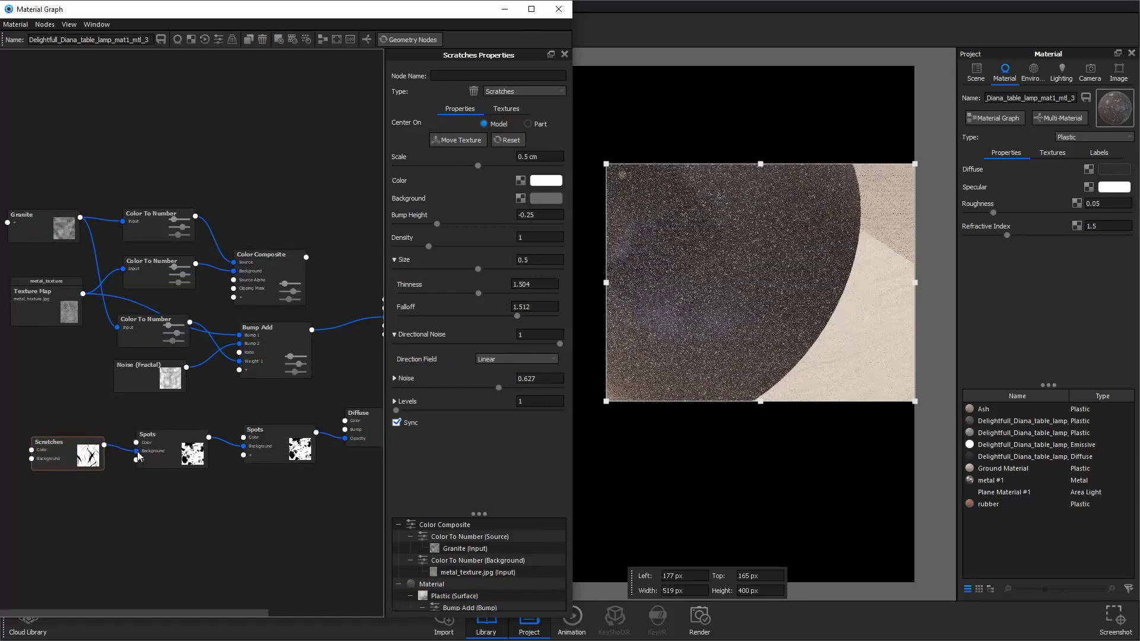
click(173, 452)
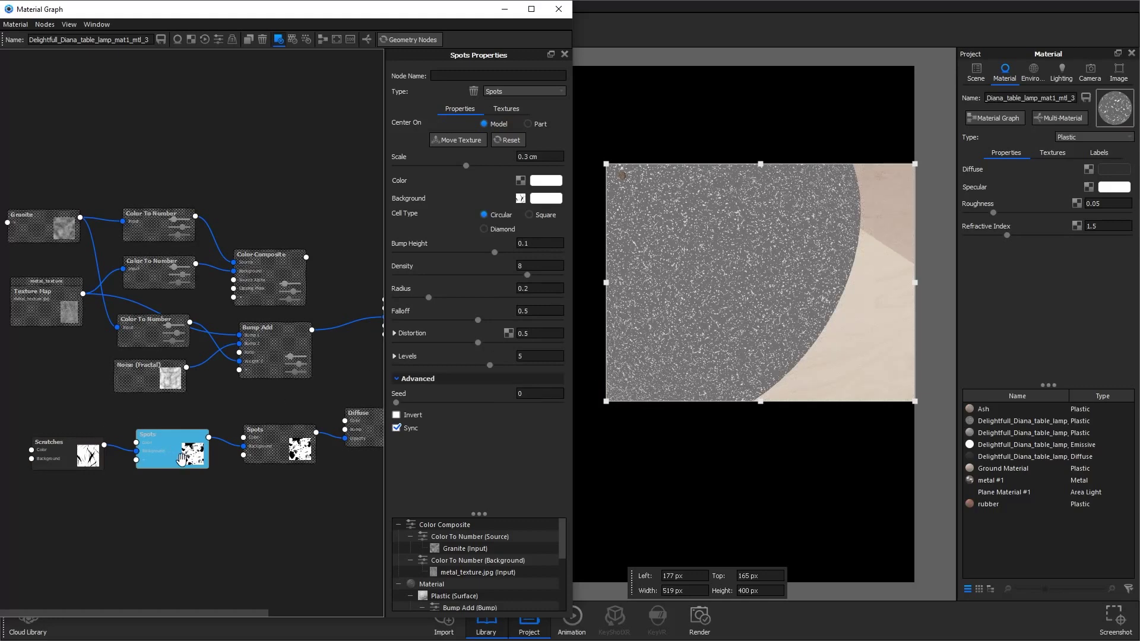
click(287, 444)
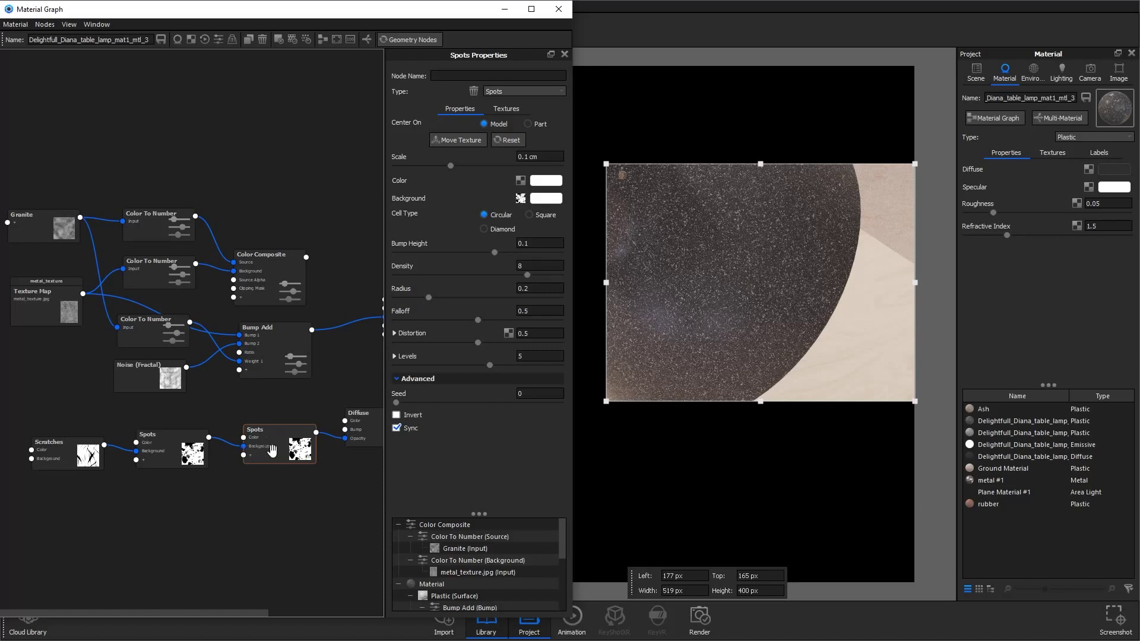
Rearrange the Scratches node and both Spots nodes into a tidy row with room before the Diffuse node.
drag(89, 454, 45, 453)
drag(193, 453, 149, 452)
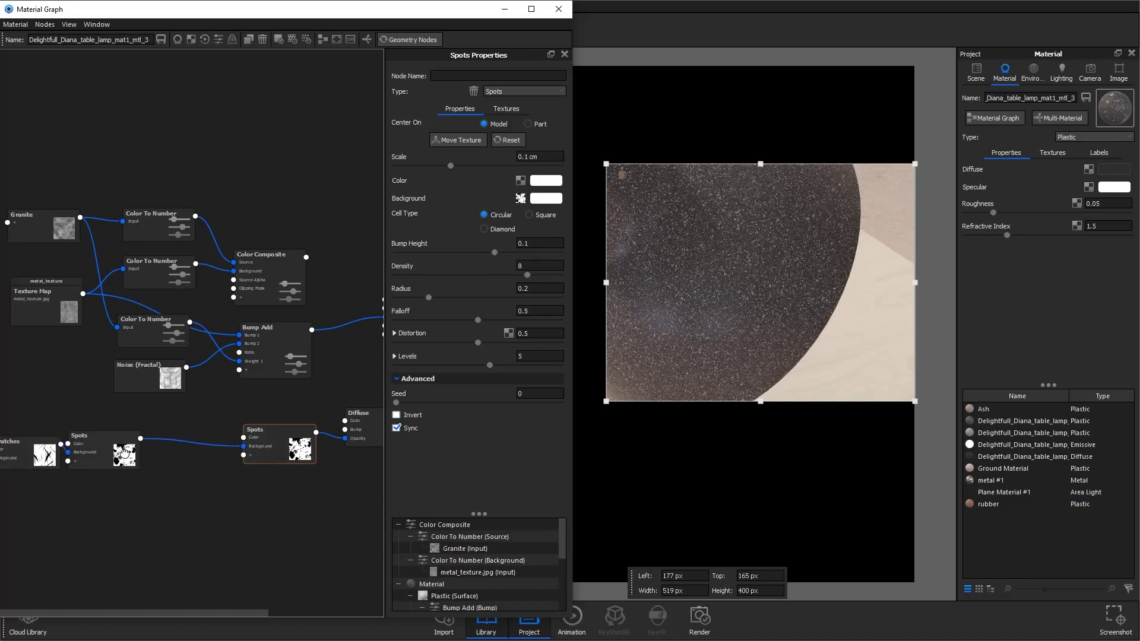
drag(300, 454, 221, 454)
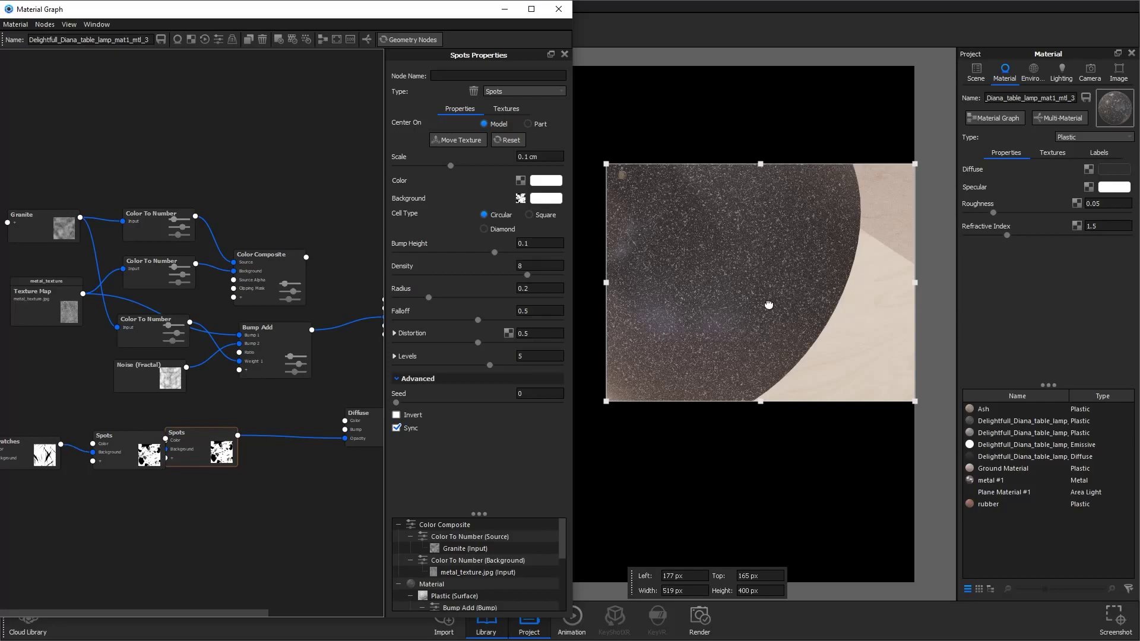
scroll(769, 305, up, 4)
scroll(768, 304, down, 5)
scroll(768, 304, down, 3)
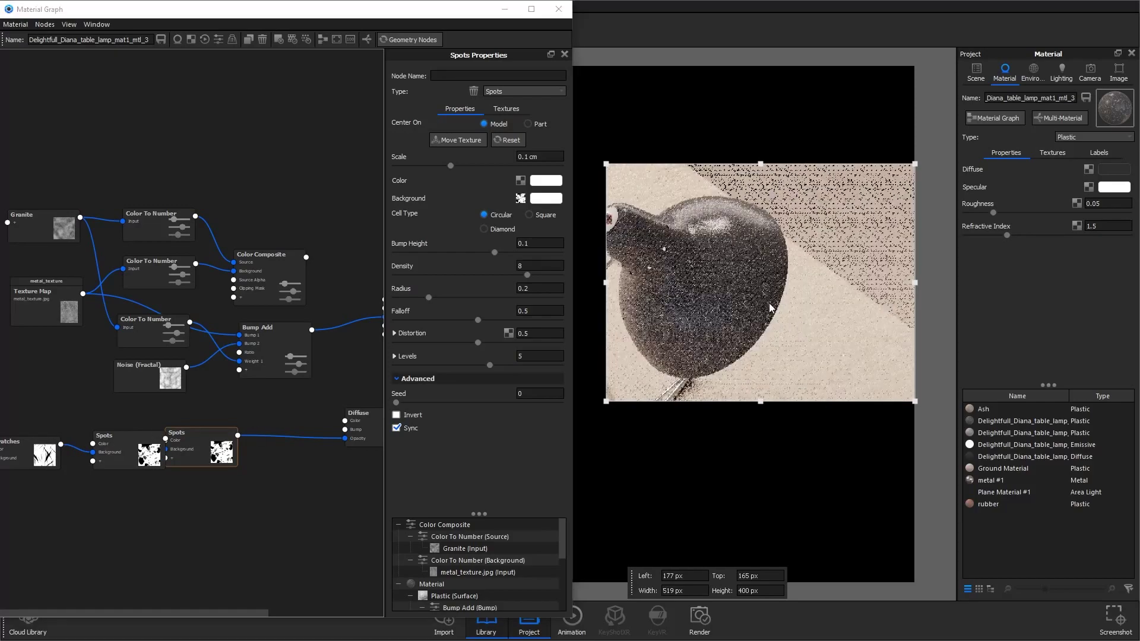
middle_drag(750, 457, 853, 446)
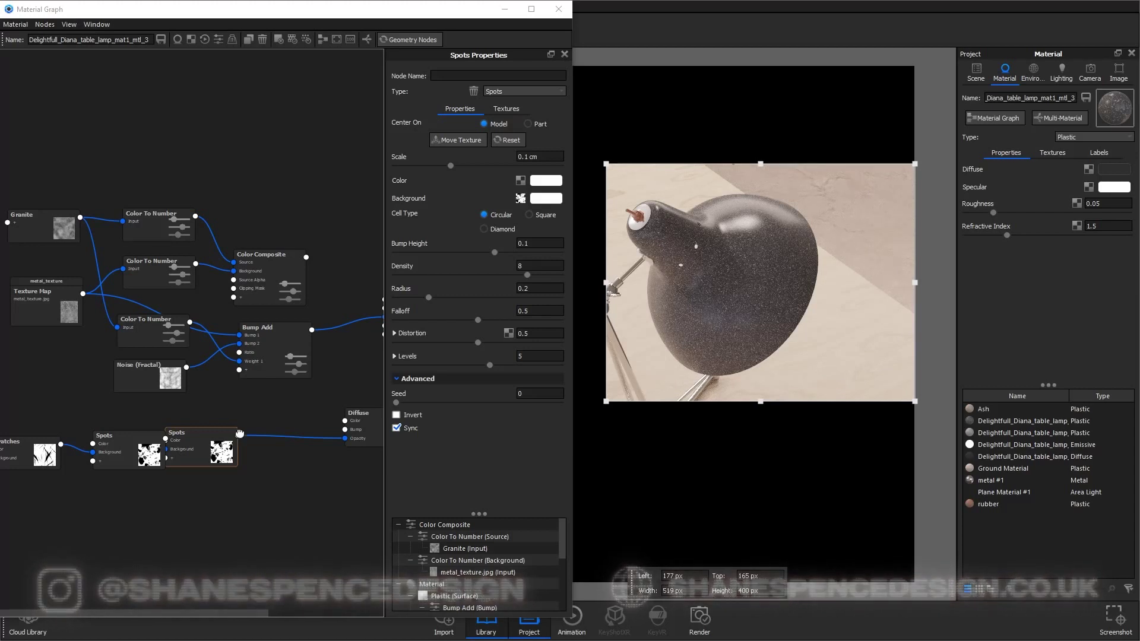
drag(219, 457, 249, 449)
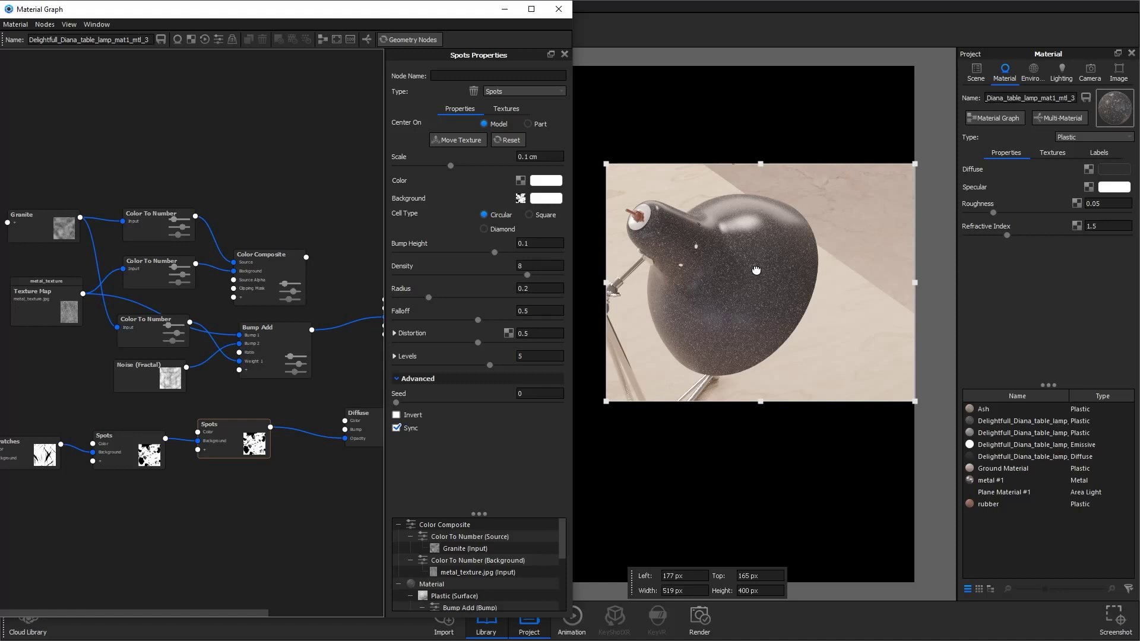
drag(108, 463, 115, 461)
drag(37, 463, 60, 451)
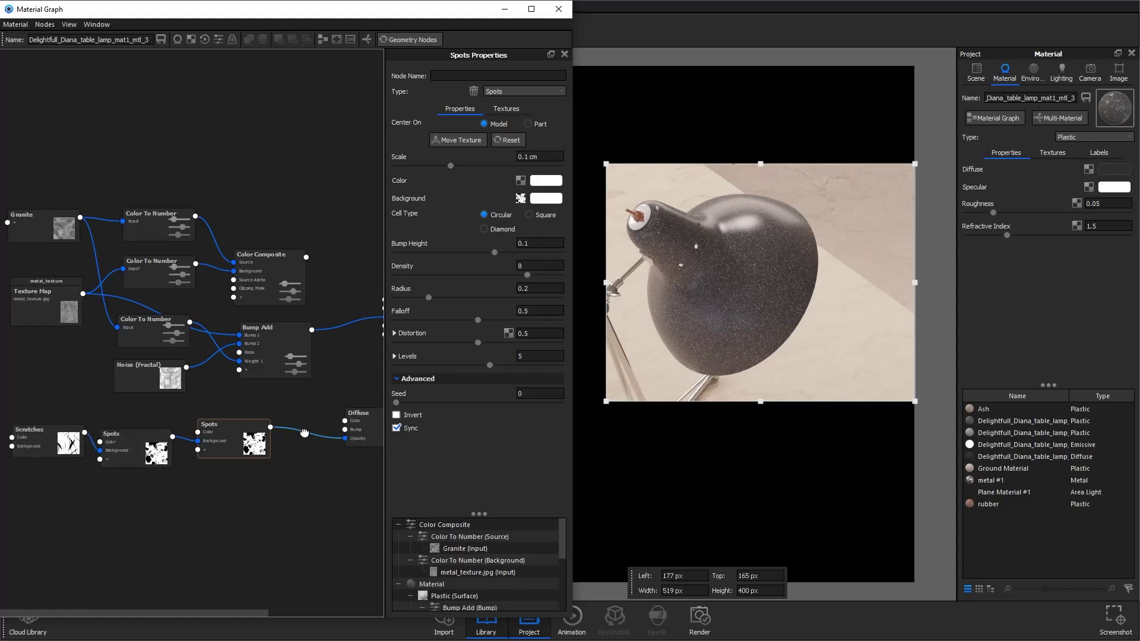
Insert a Color Composite utility on the connection between the second Spots node and the Diffuse node's Opacity input.
right_click(305, 432)
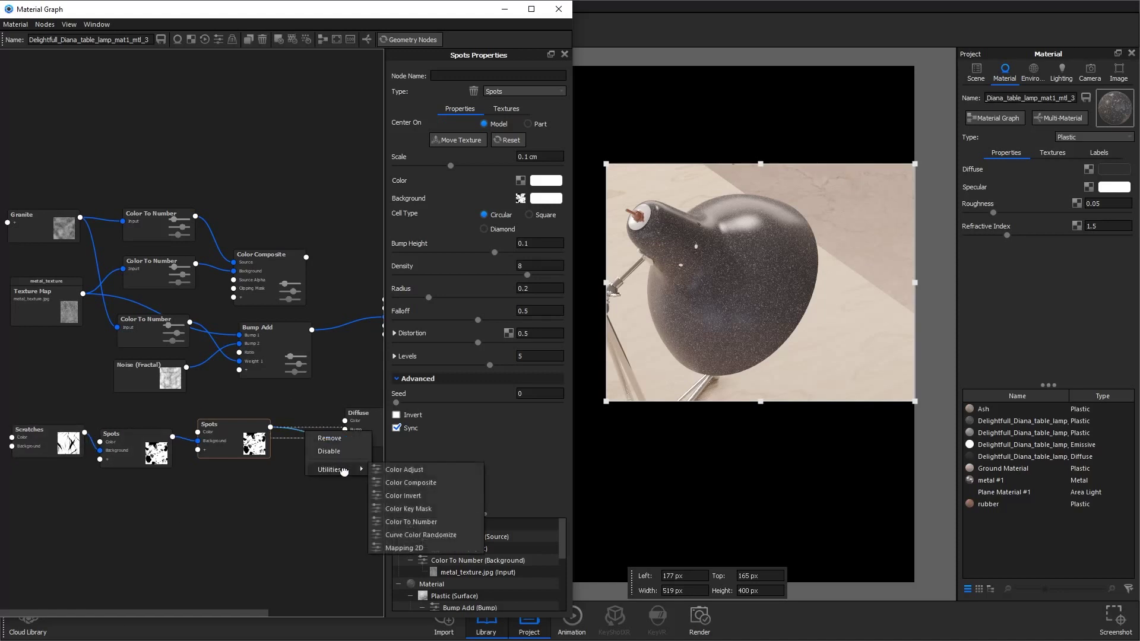
mouse_move(327, 469)
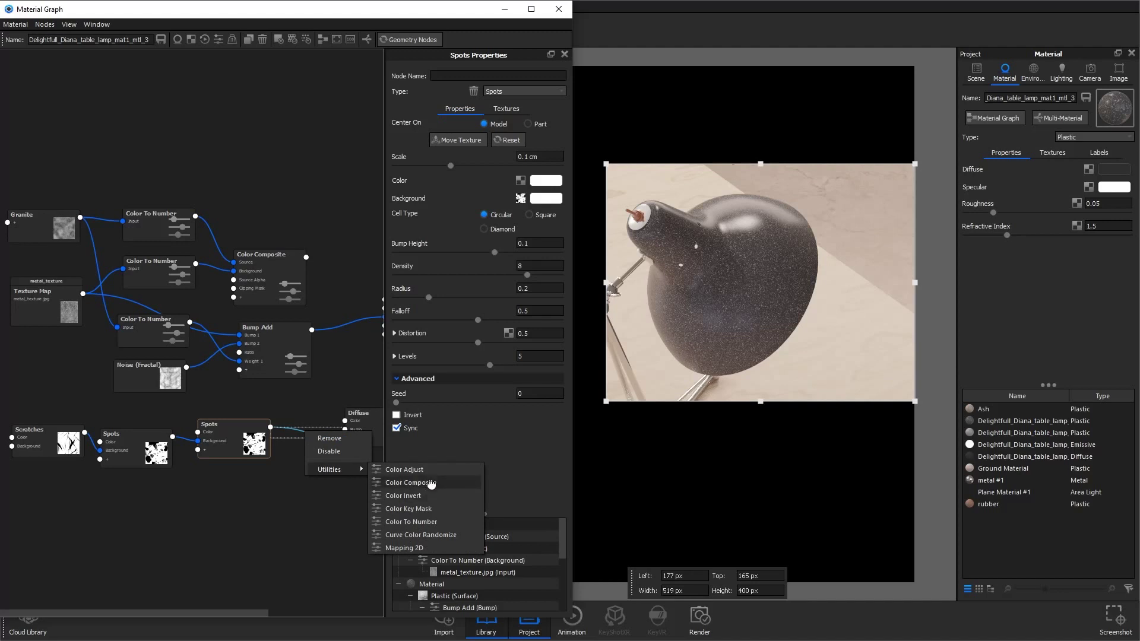
click(299, 438)
right_click(302, 432)
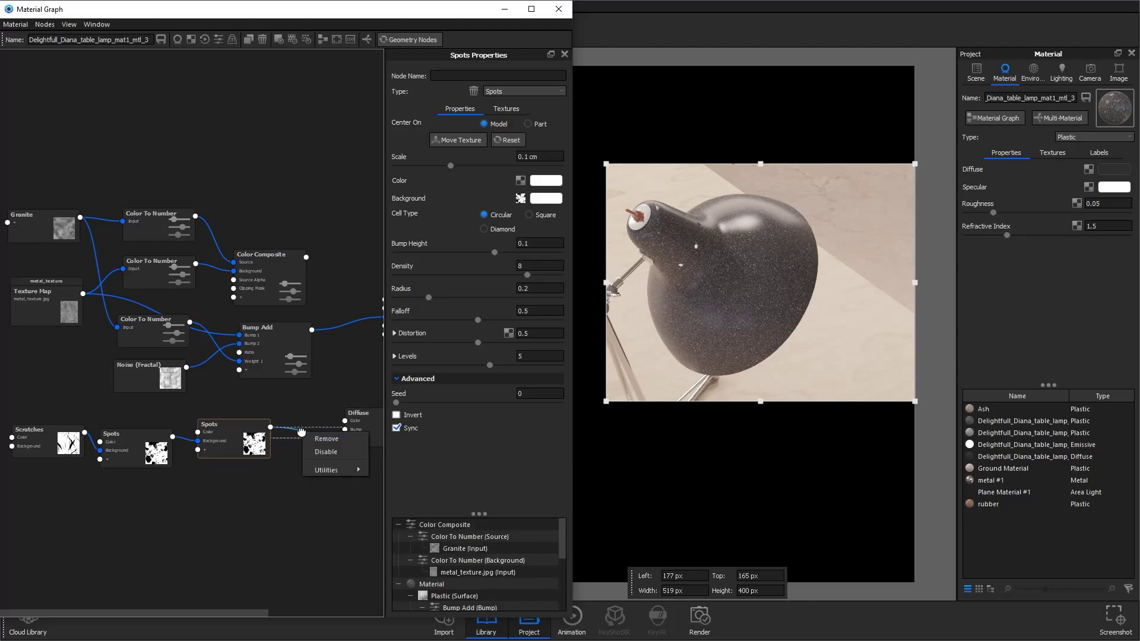
mouse_move(337, 470)
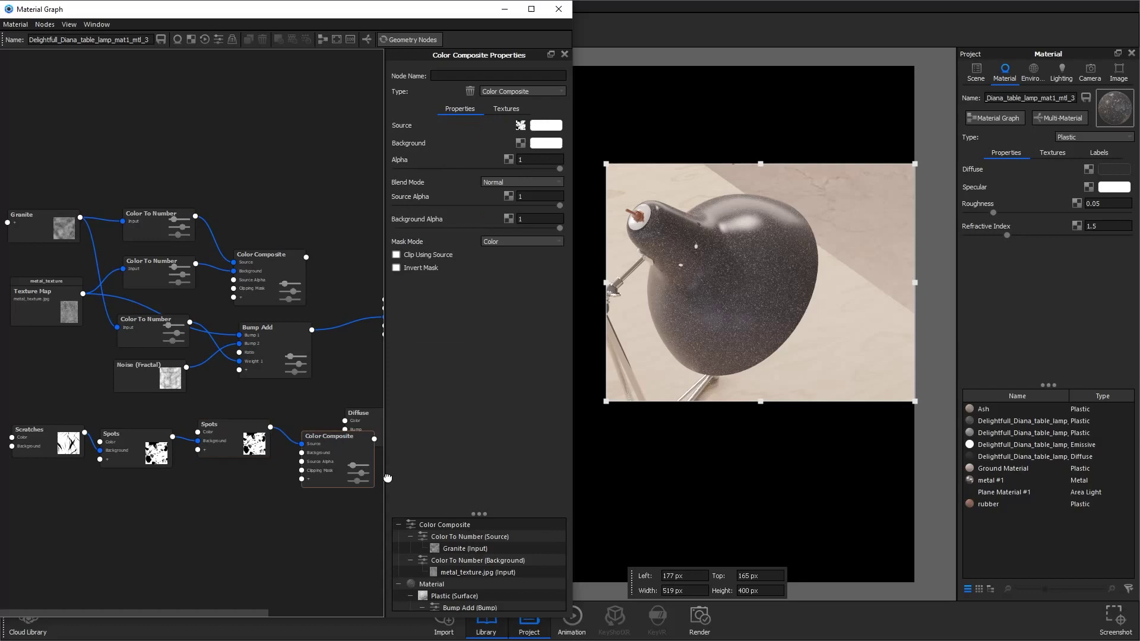
Shift the Color Composite and both Spots nodes into a compact row before the Diffuse node.
drag(343, 467, 317, 464)
drag(254, 443, 228, 442)
drag(300, 451, 279, 447)
drag(229, 442, 233, 439)
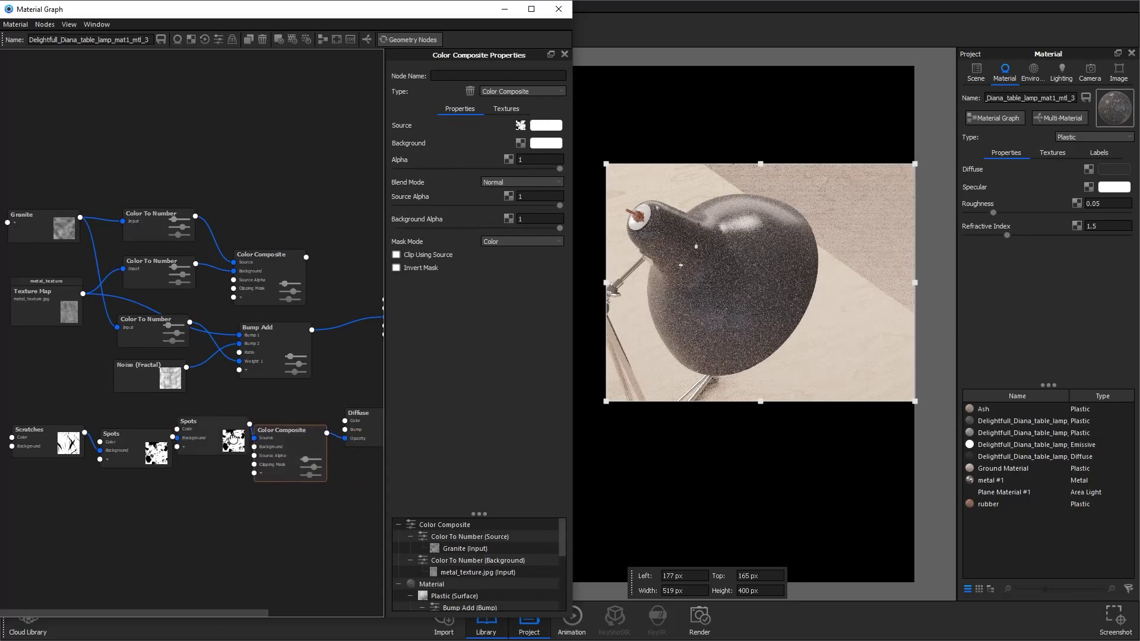
drag(159, 450, 156, 449)
Add a Granite texture below the Spots nodes, preview it on the model and set its colour to pure white.
click(94, 511)
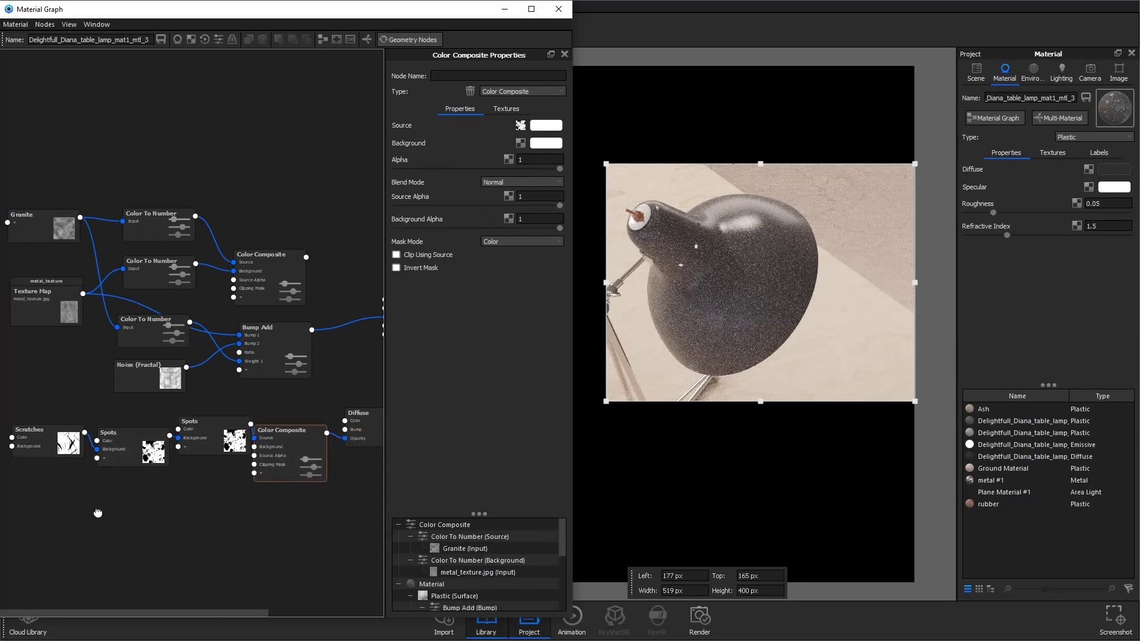
right_click(94, 510)
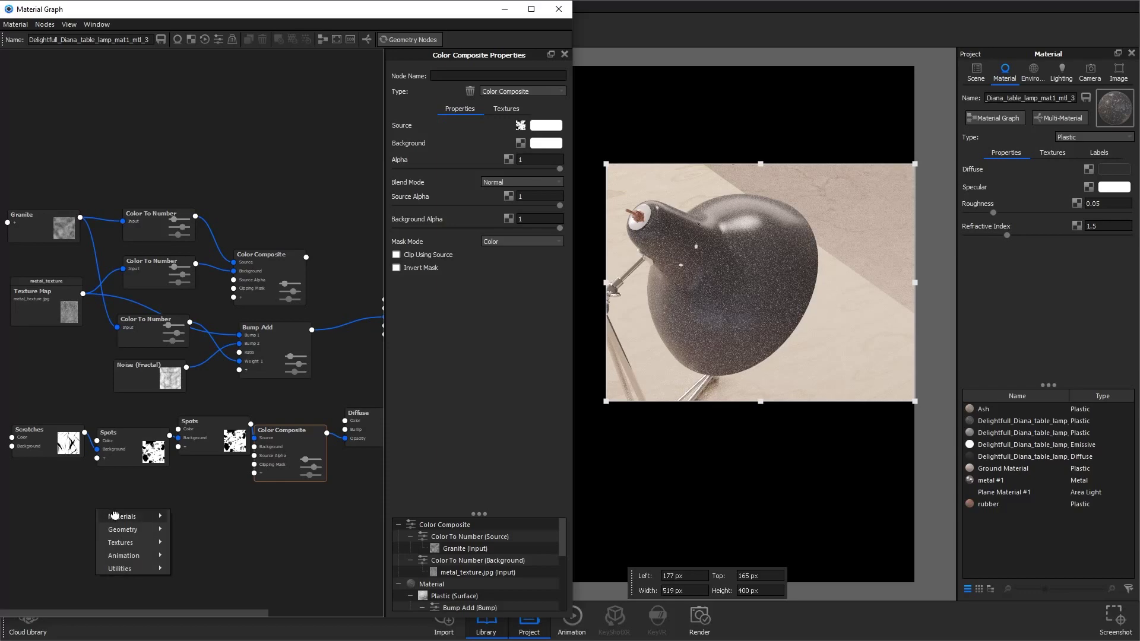
mouse_move(122, 541)
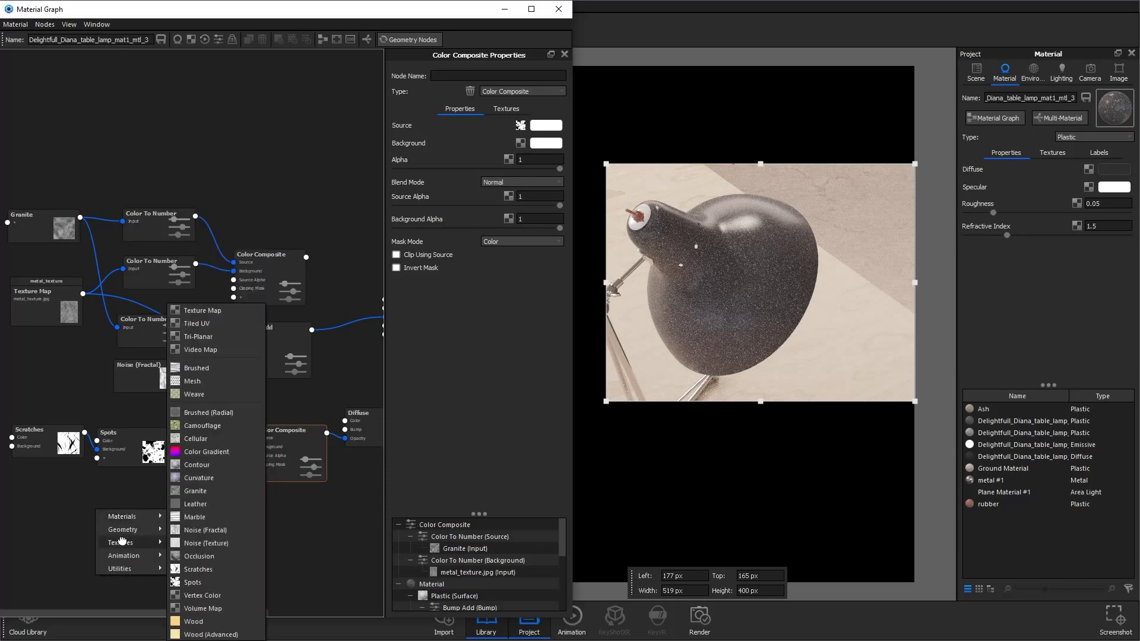
click(205, 491)
double_click(143, 524)
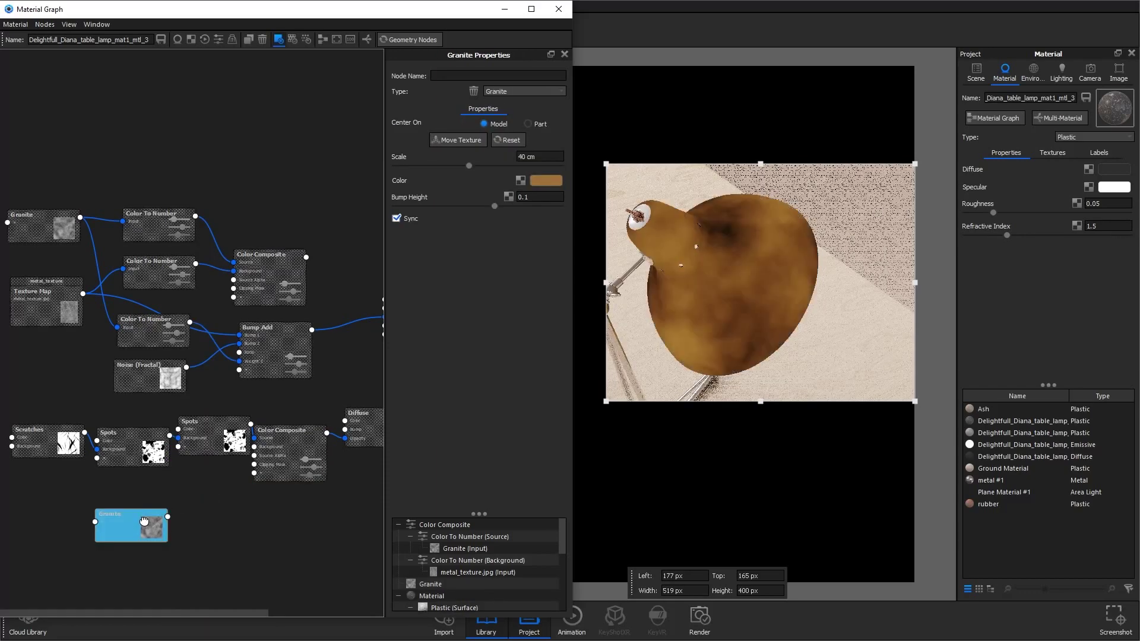
click(544, 181)
drag(256, 198, 26, 122)
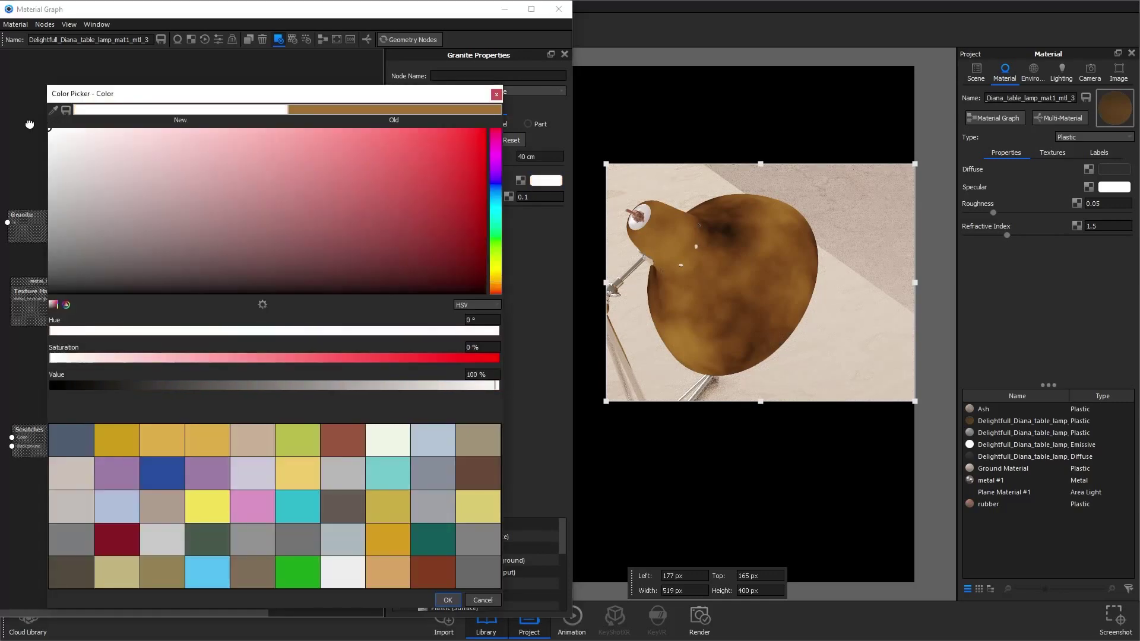
click(447, 600)
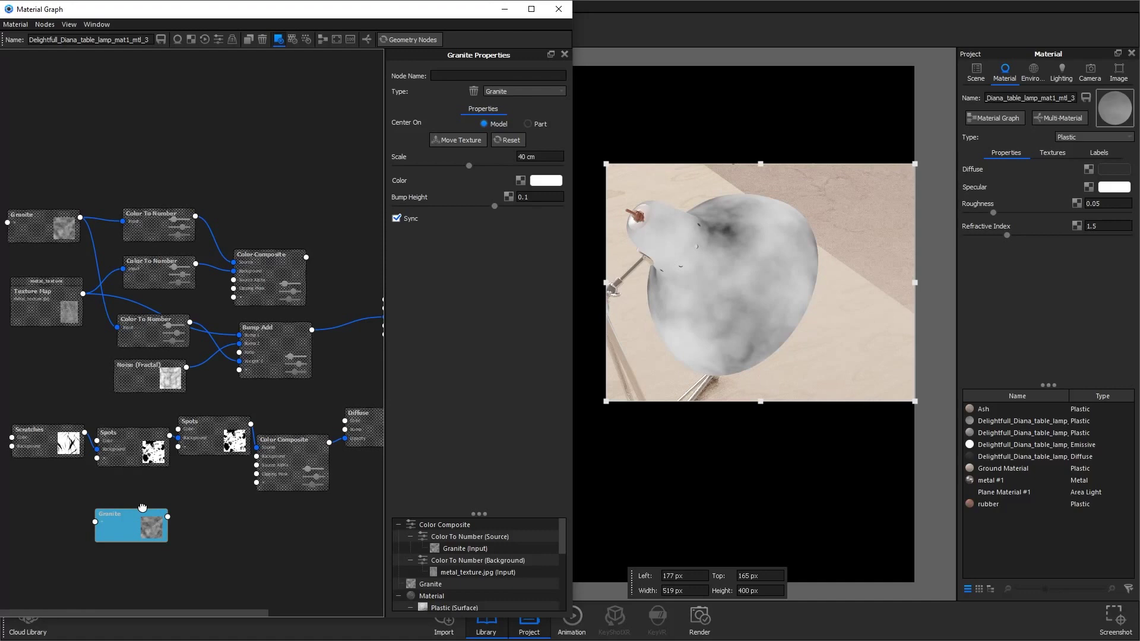
Connect the new Granite texture to the Color Composite's Background and set the blend mode to Multiply.
drag(168, 517, 257, 456)
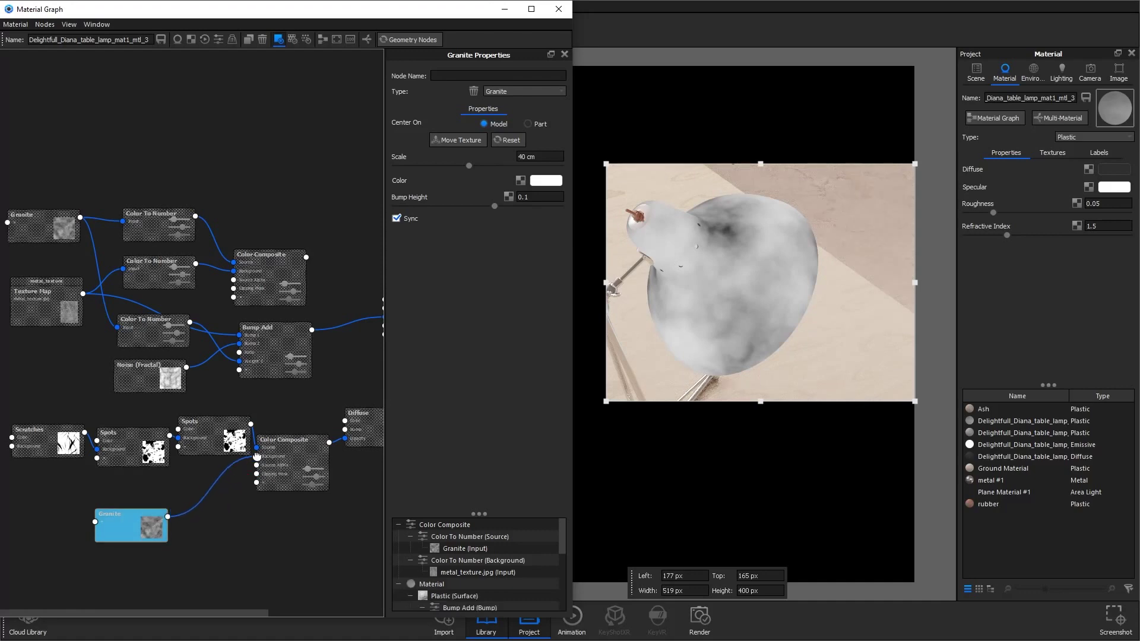
click(291, 454)
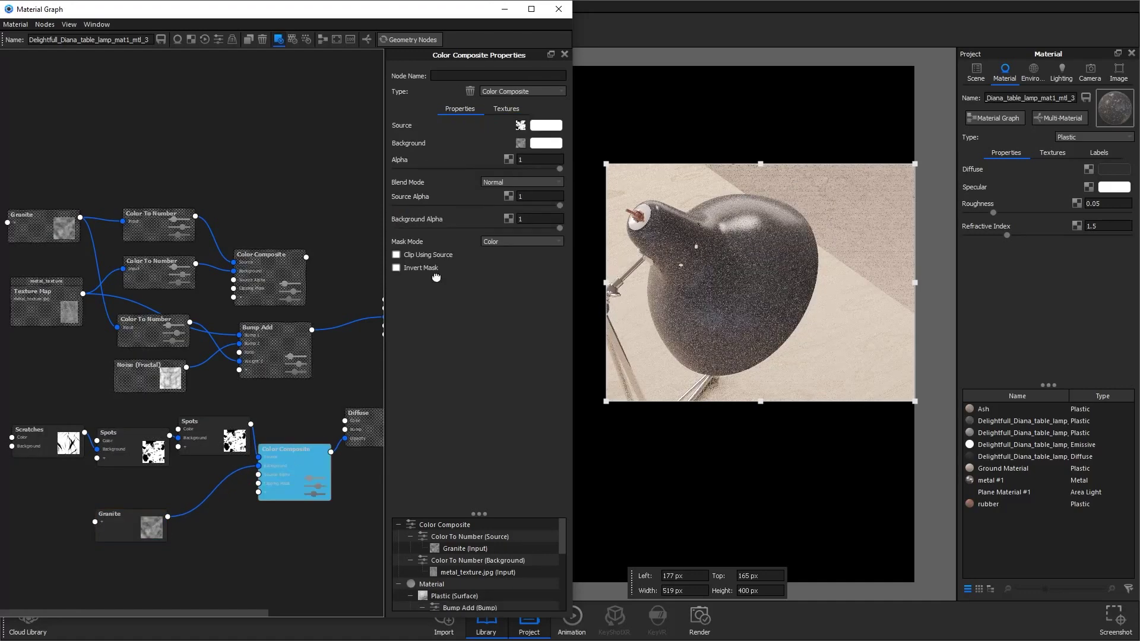
click(508, 183)
click(510, 200)
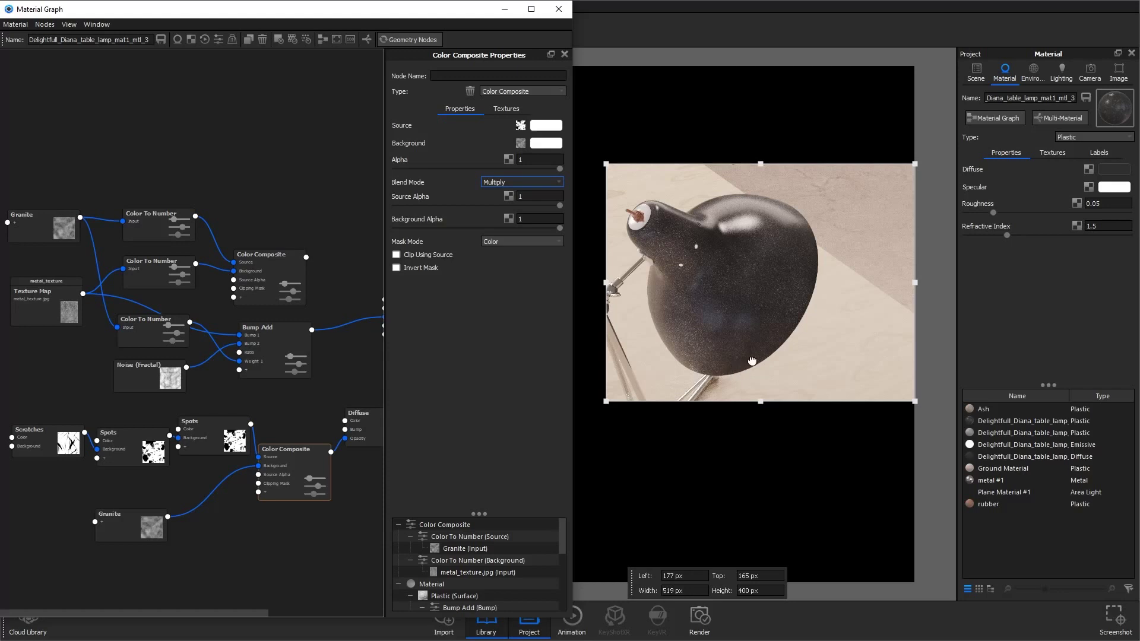
Insert a Color To Number utility between the white Granite and the Color Composite, and preview it on the model.
right_click(208, 494)
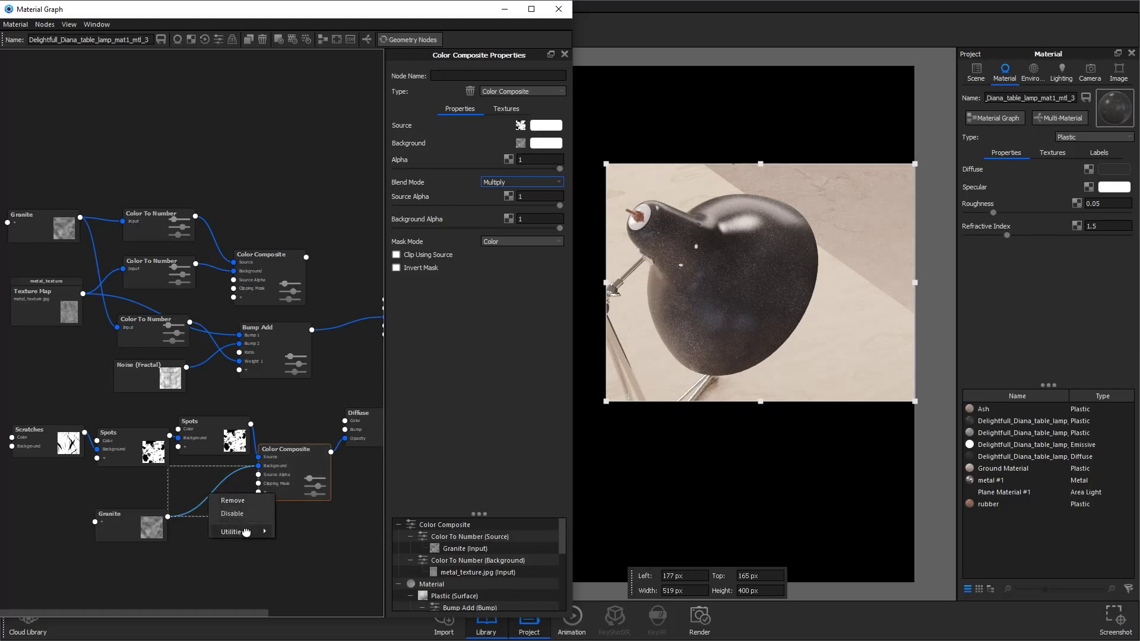
mouse_move(247, 531)
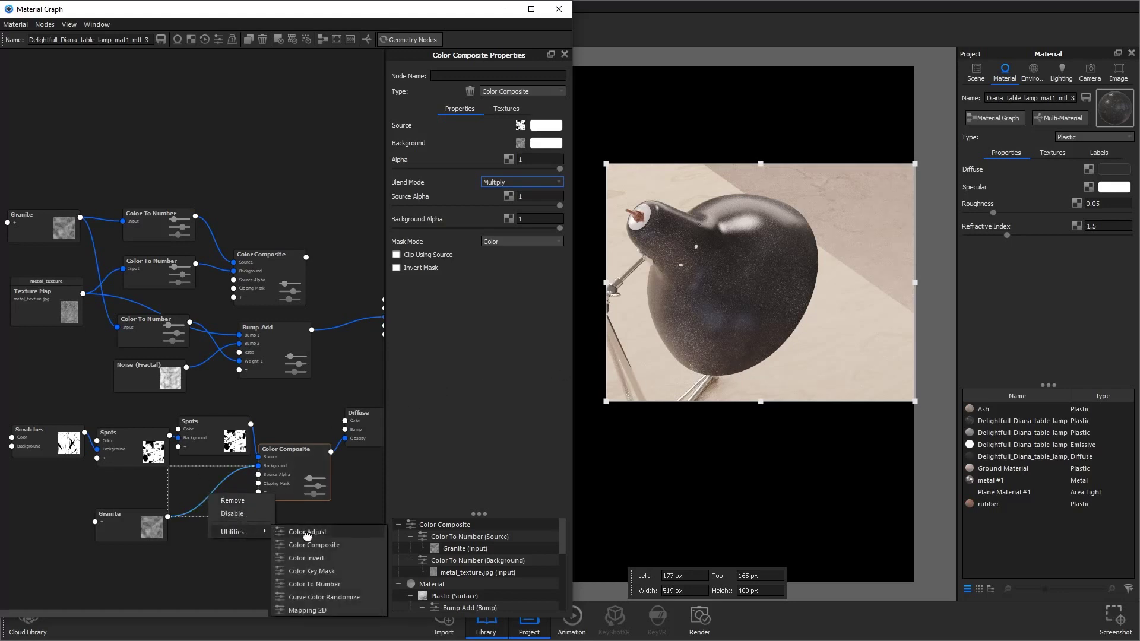
click(335, 583)
drag(220, 513, 185, 512)
key(c)
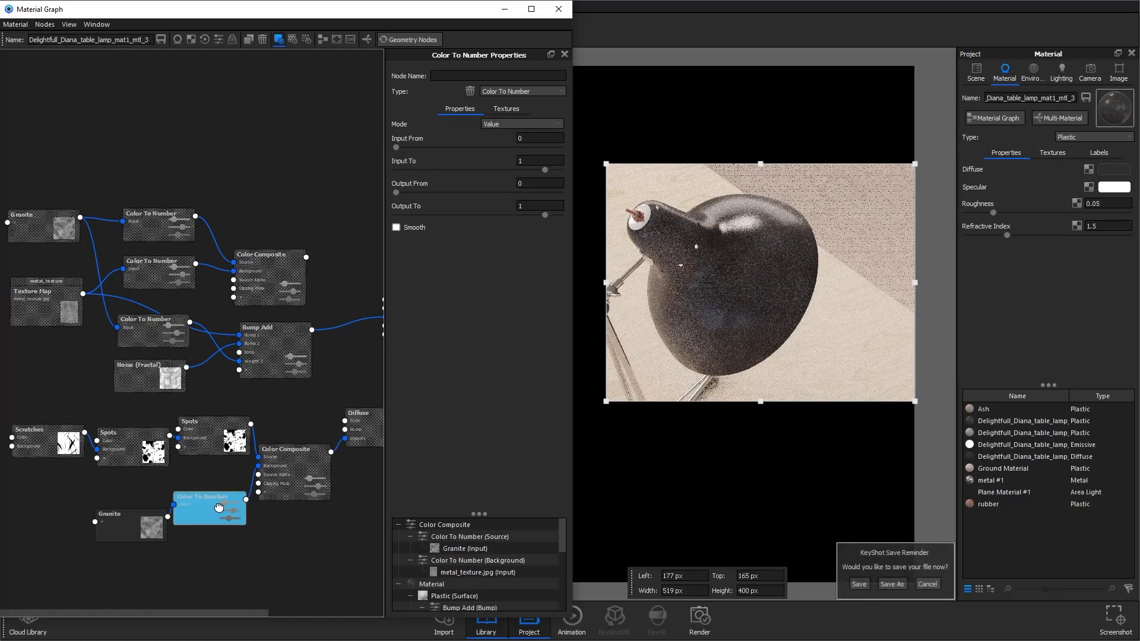
Set the Color To Number's Input From to 0.5, Input To to 0.82 and Output From to 0, and check the full material.
click(536, 139)
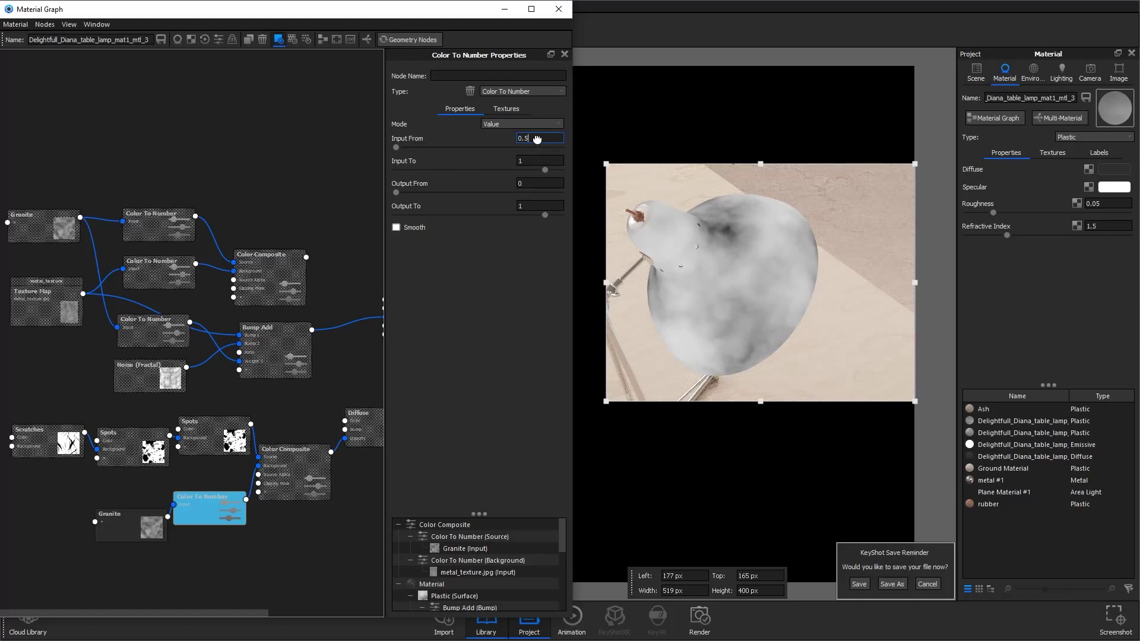
key(Tab)
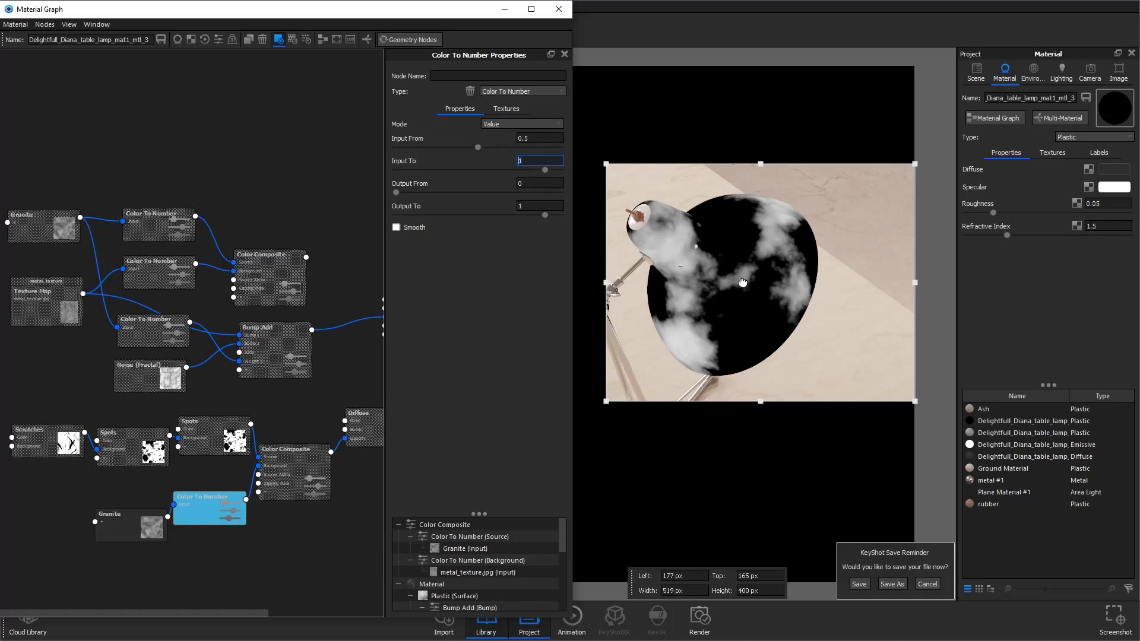
click(532, 170)
drag(532, 173, 507, 172)
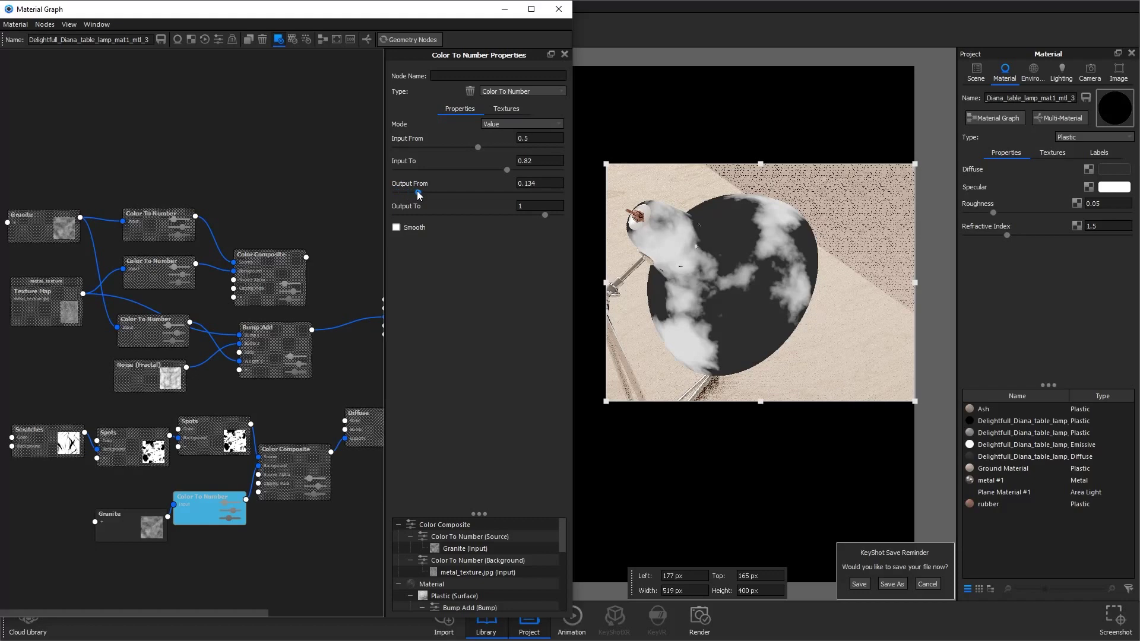
drag(417, 190, 387, 191)
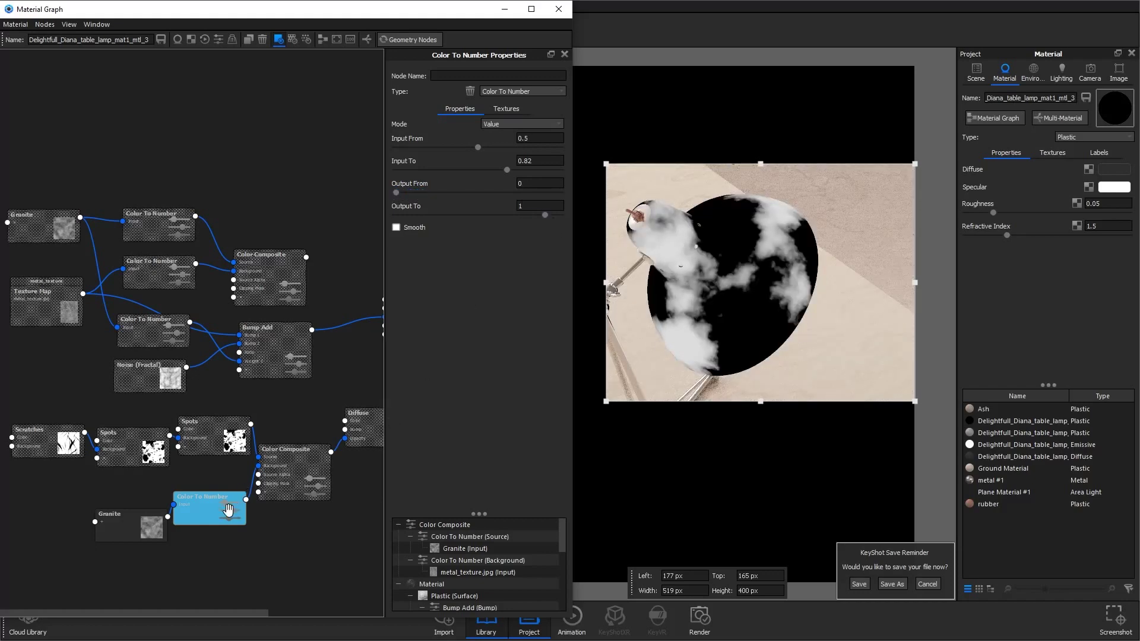
key(c)
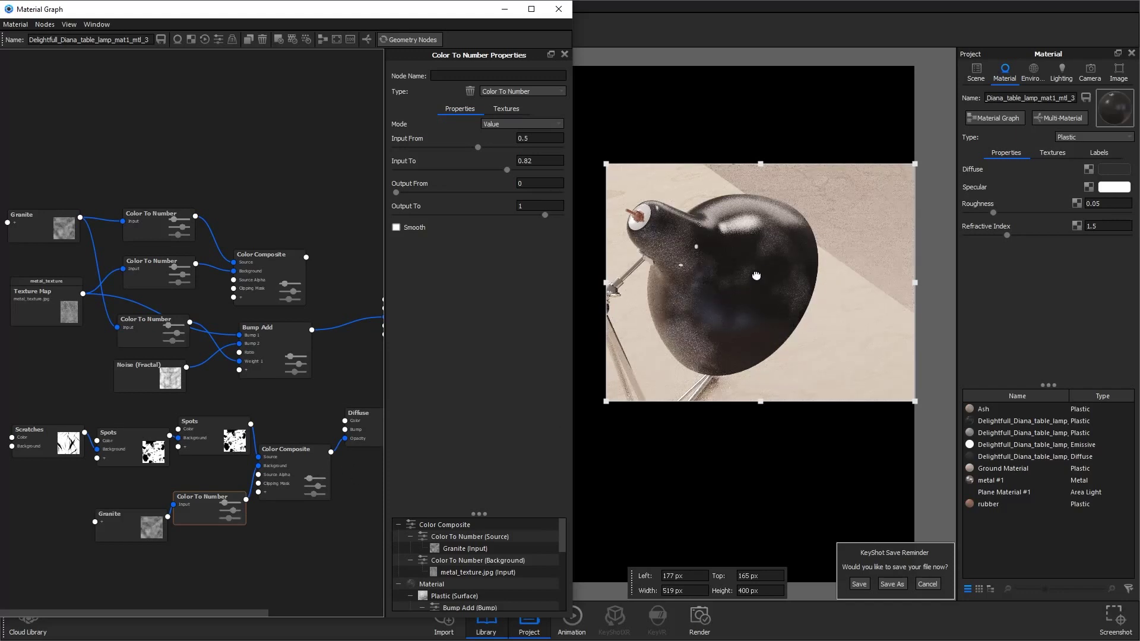
Delete the Granite and Color To Number nodes feeding the Color Composite's Background.
click(292, 476)
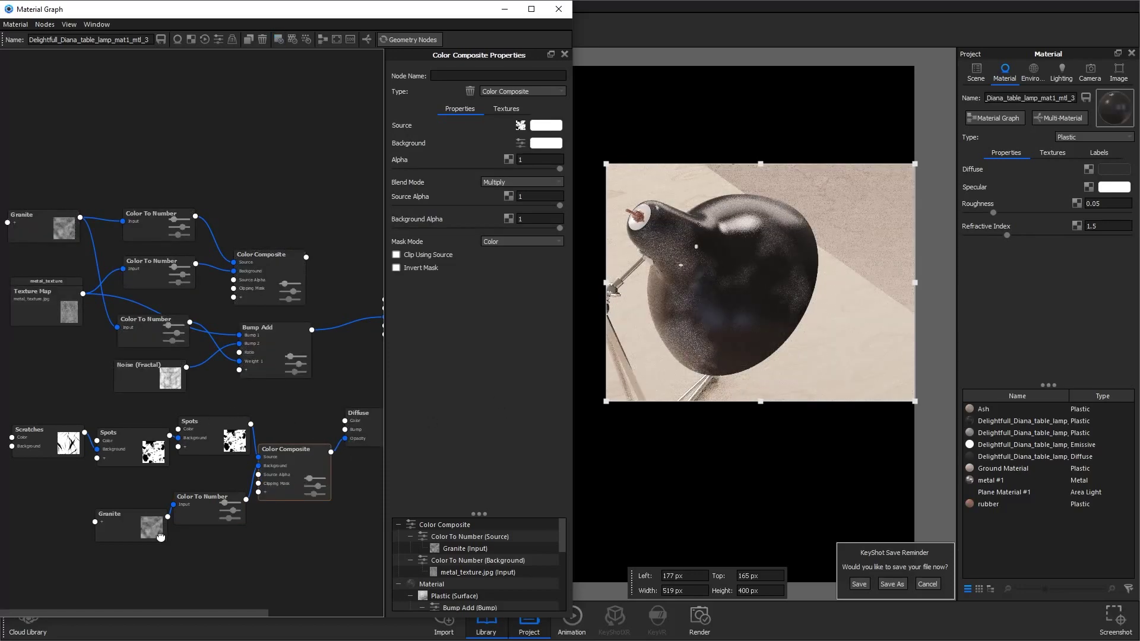
drag(135, 523, 109, 517)
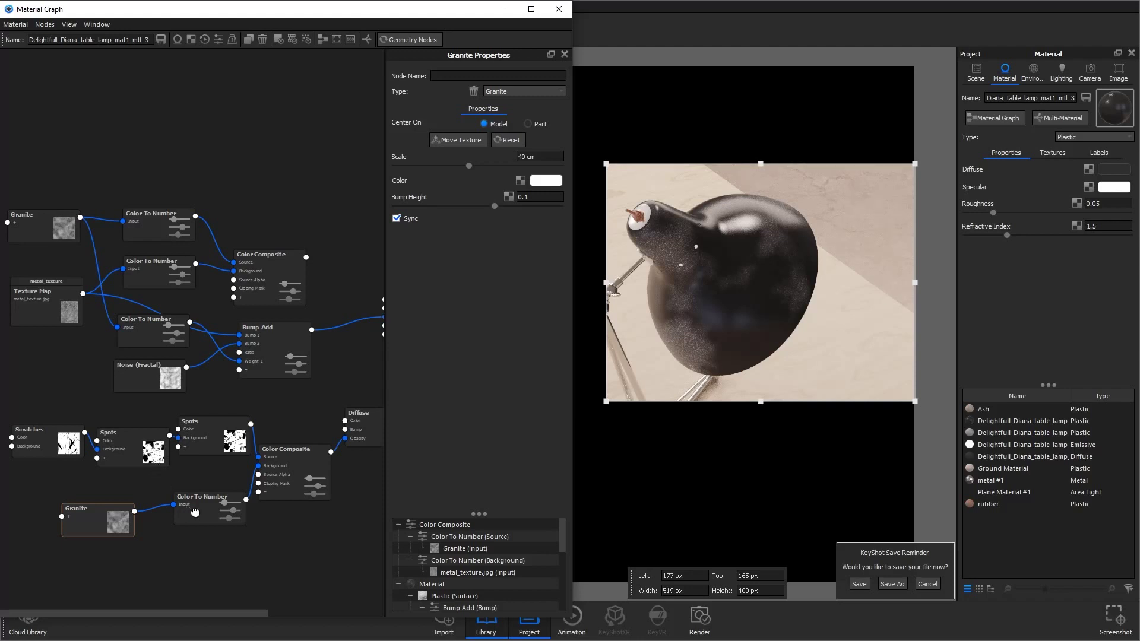
drag(195, 511, 183, 511)
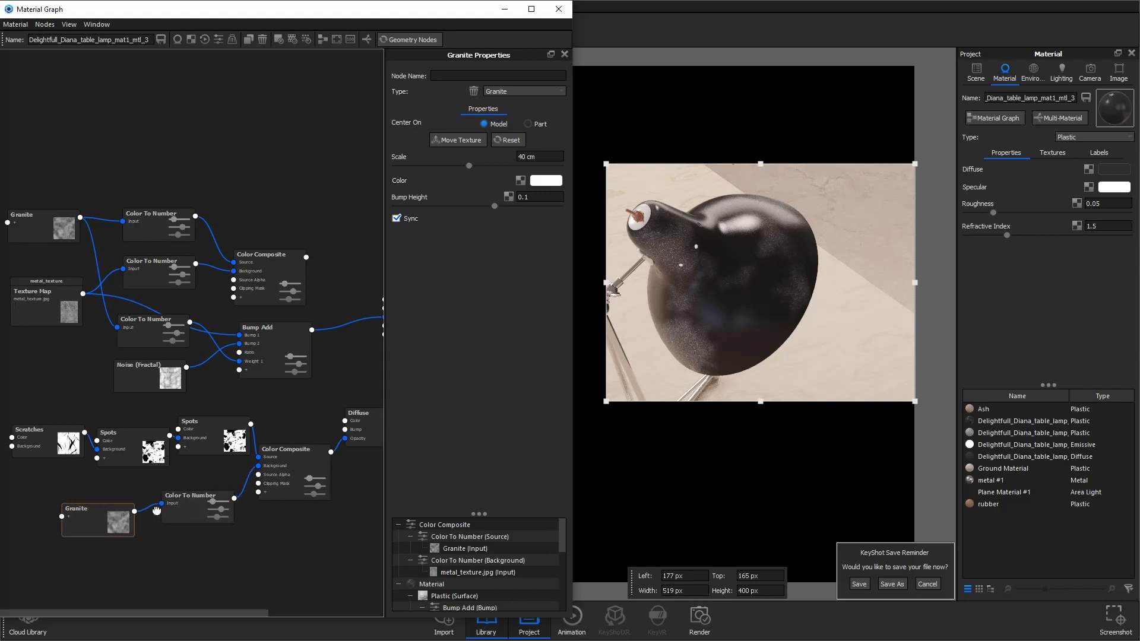
key(Delete)
Add the dusty-painted-metal texture from the library to the material graph, below the Spots nodes.
mouse_move(280, 10)
mouse_down()
mouse_move(748, 15)
mouse_move(736, 19)
mouse_up()
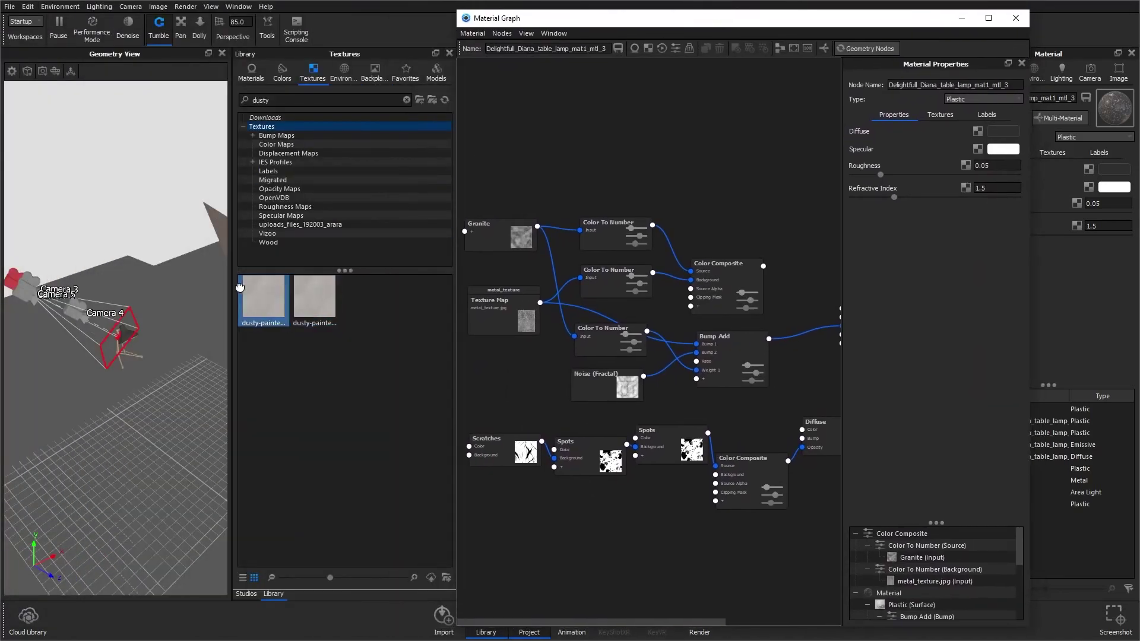
mouse_move(247, 302)
mouse_down()
mouse_move(302, 325)
mouse_move(568, 522)
mouse_up()
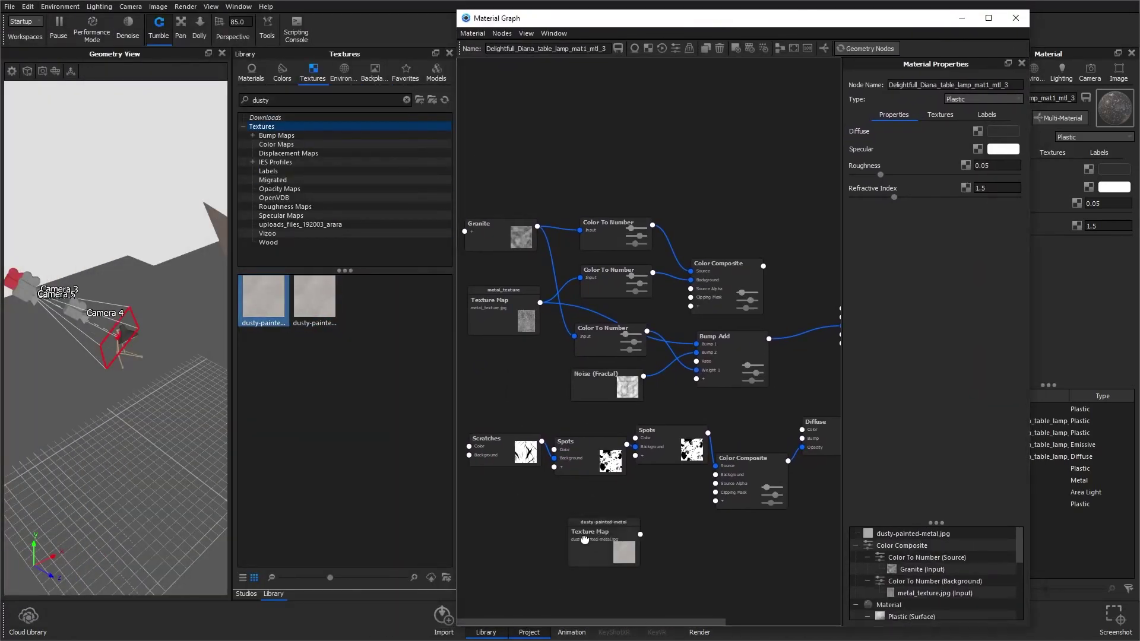
mouse_move(738, 17)
mouse_down()
mouse_move(252, 15)
mouse_move(347, 18)
mouse_up()
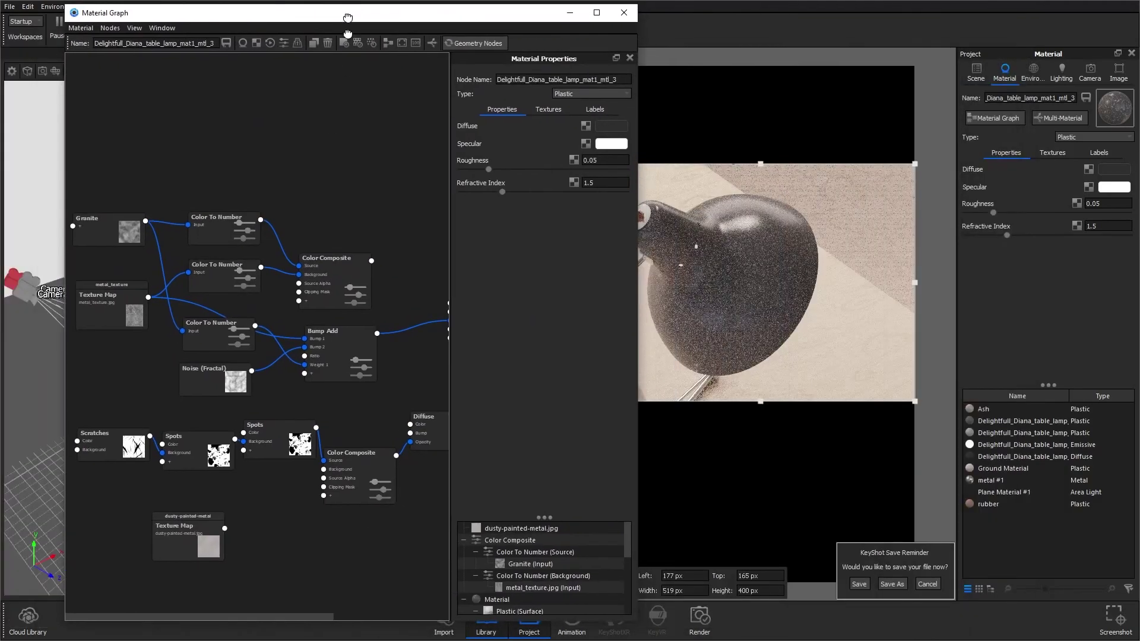
Preview the dusty-painted-metal texture on the model and set its width to 16.02 cm and contrast to 3.
click(207, 540)
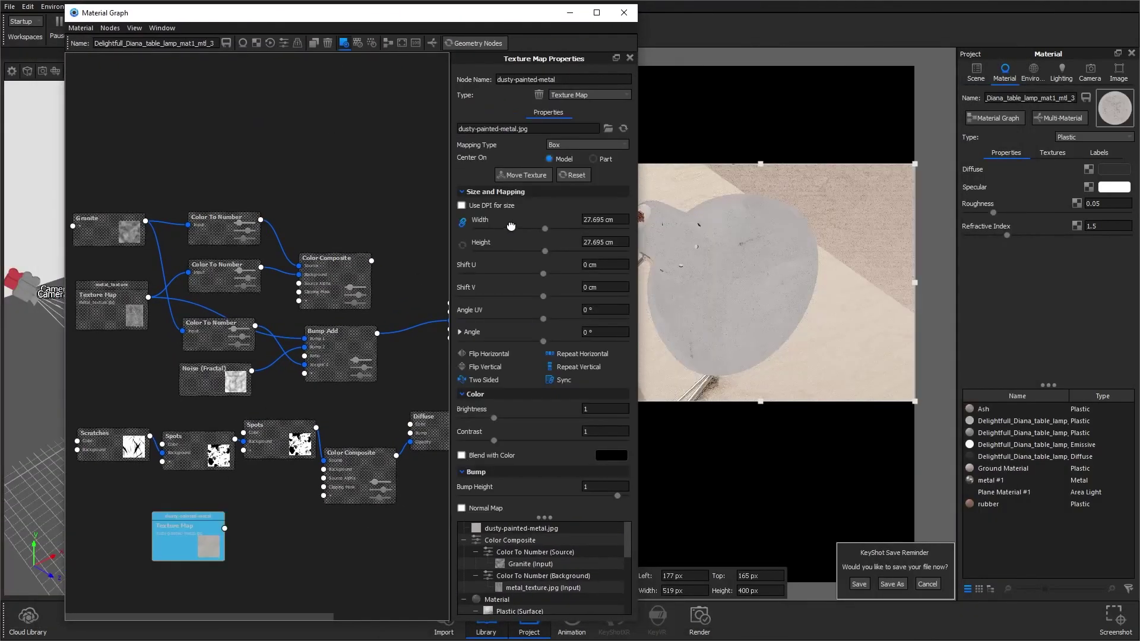
drag(546, 228, 516, 229)
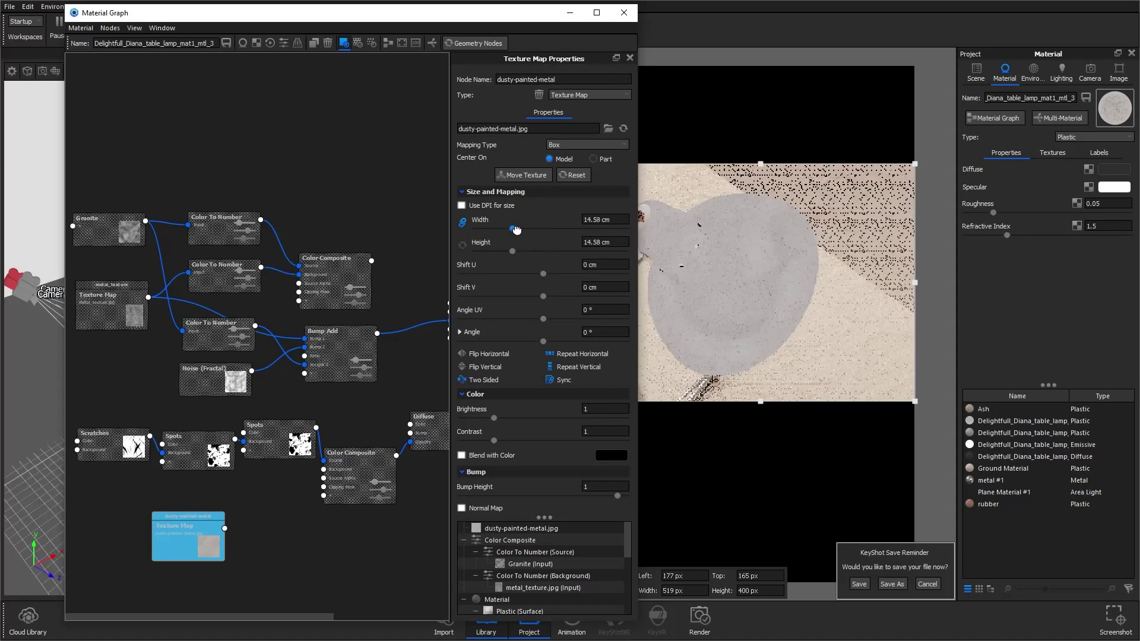
click(606, 432)
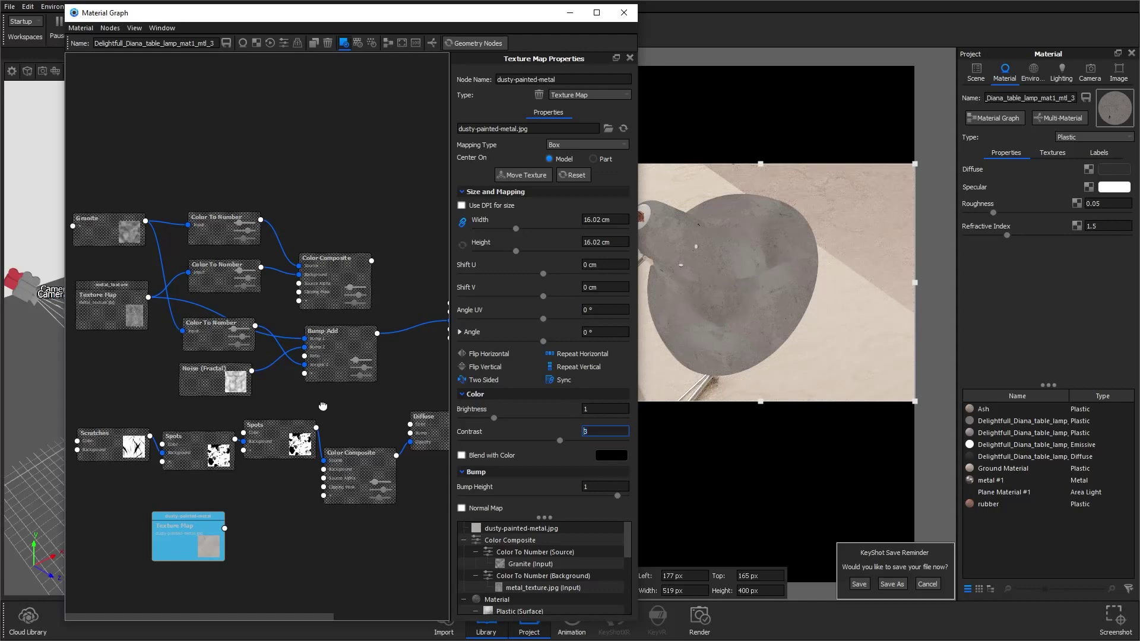
Add a Tri-Planar texture node beside the dusty-painted-metal map and open its properties.
drag(360, 13, 763, 13)
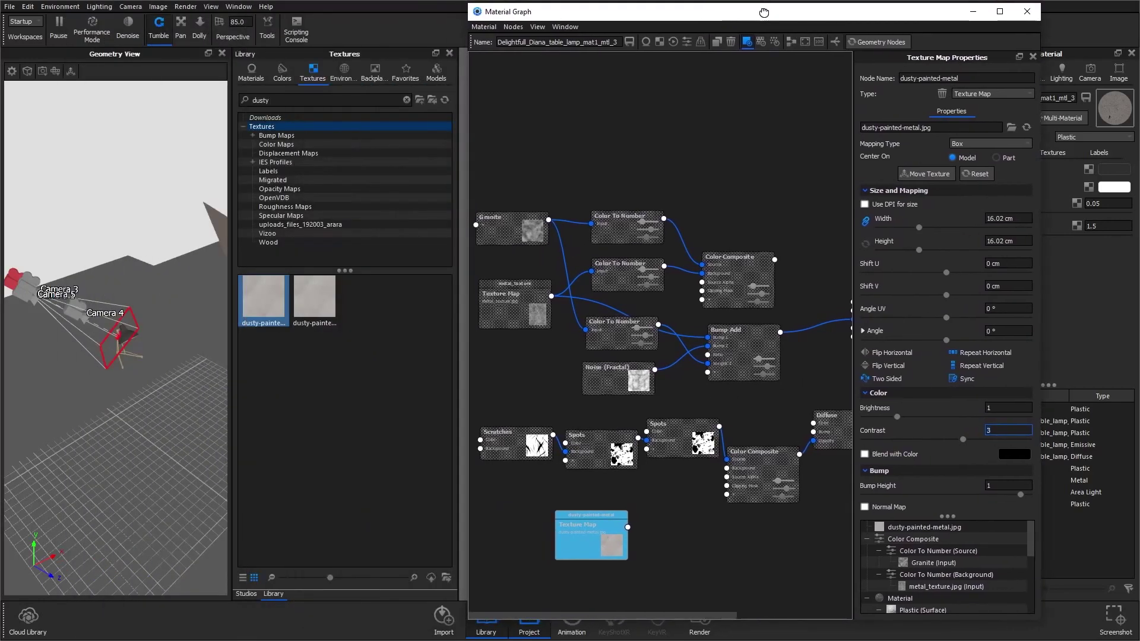
right_click(671, 540)
mouse_move(689, 570)
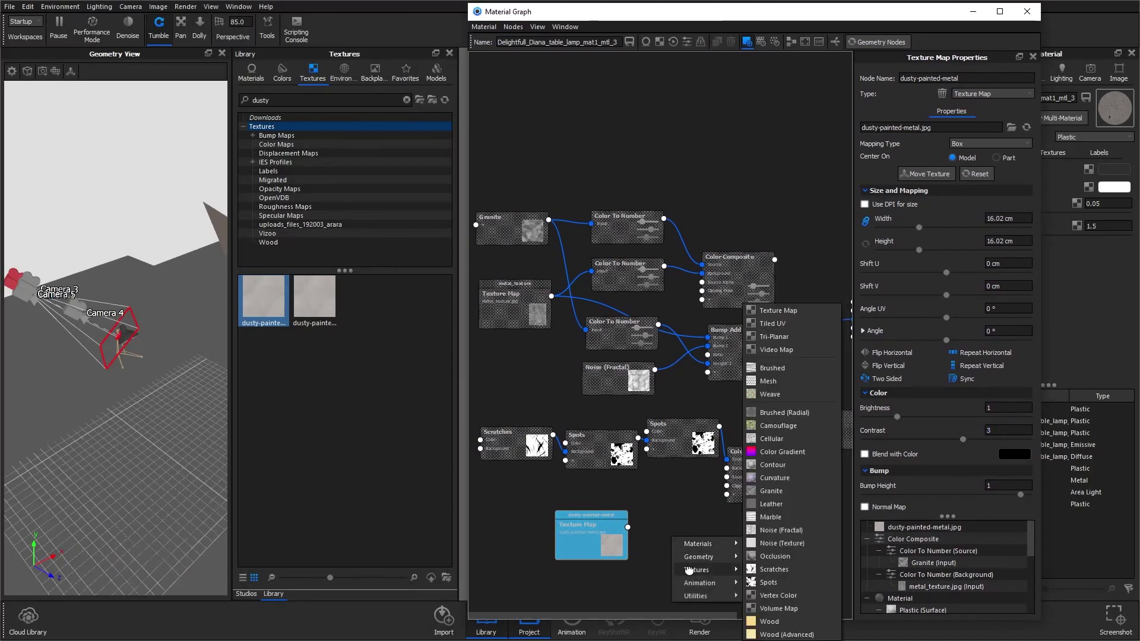
click(794, 337)
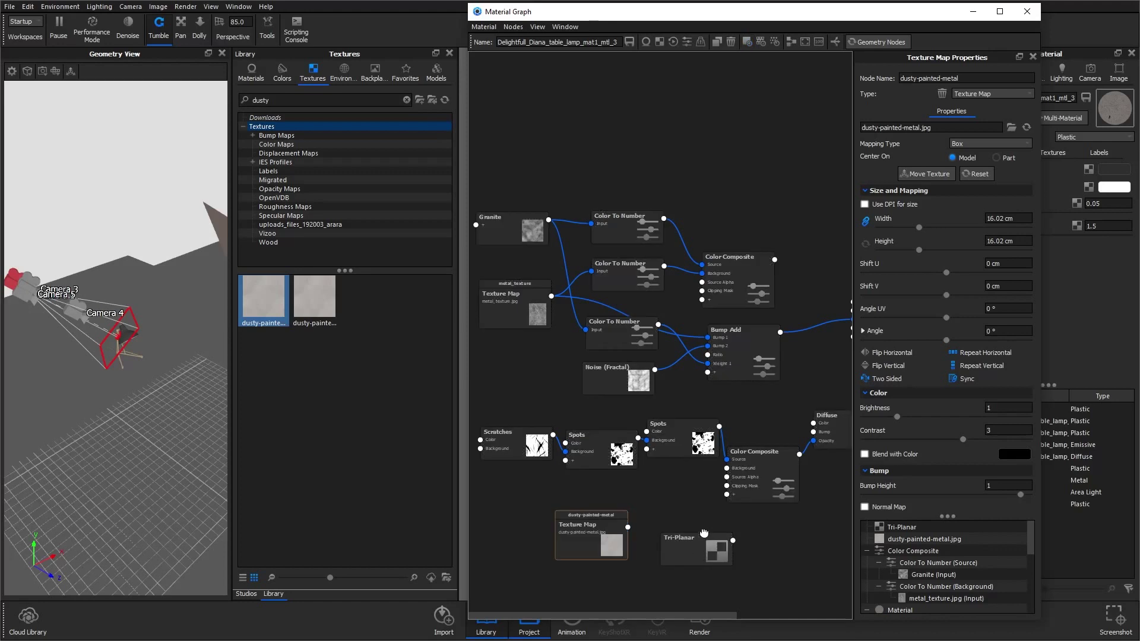
click(690, 549)
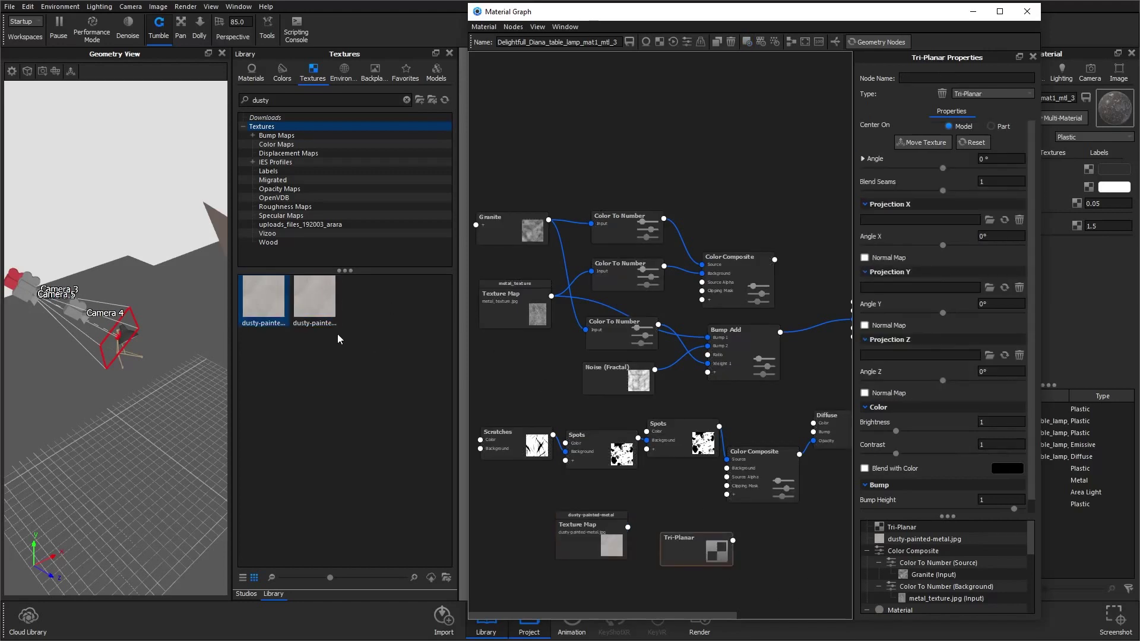
Load the dusty-painted-metal texture into the Tri-Planar's X projection and preview the node on the model.
mouse_move(262, 299)
mouse_down()
mouse_move(903, 417)
mouse_move(919, 311)
mouse_move(852, 191)
mouse_move(874, 221)
mouse_up()
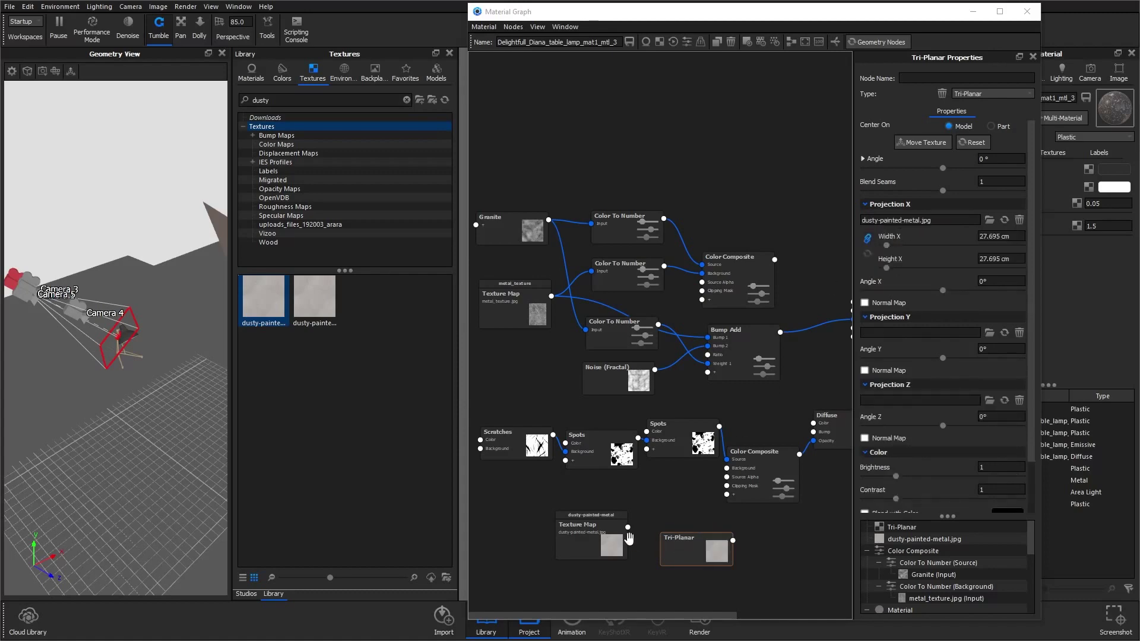
drag(892, 18, 428, 21)
key(c)
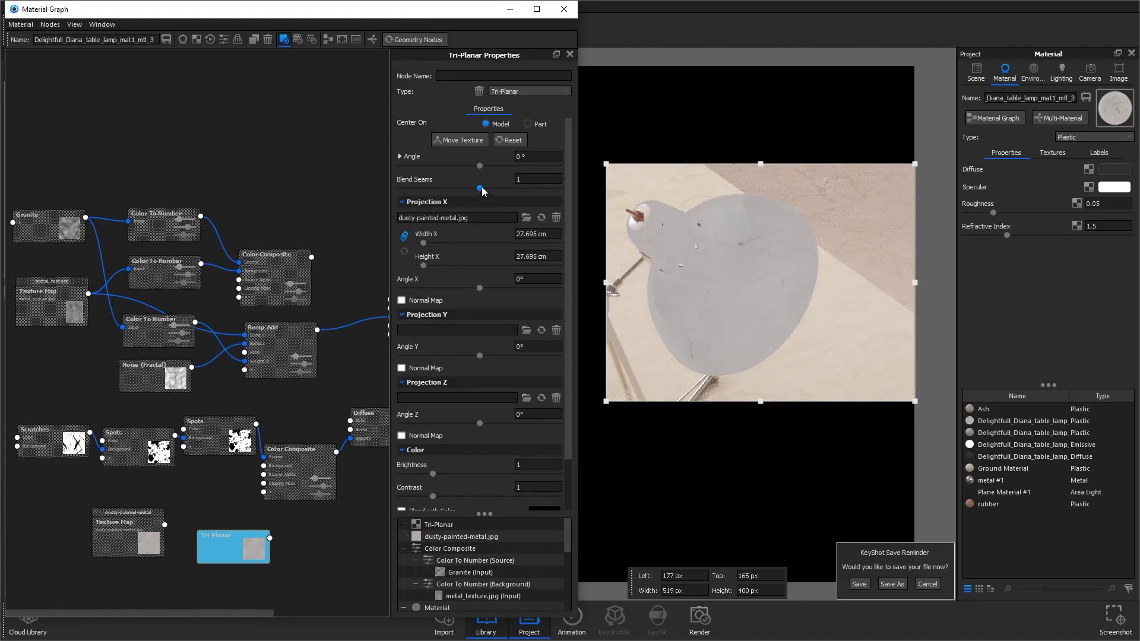
Set the dusty Tri-Planar's contrast to 5 and its seam blending to 2.
drag(480, 189, 530, 188)
scroll(508, 456, down, 1)
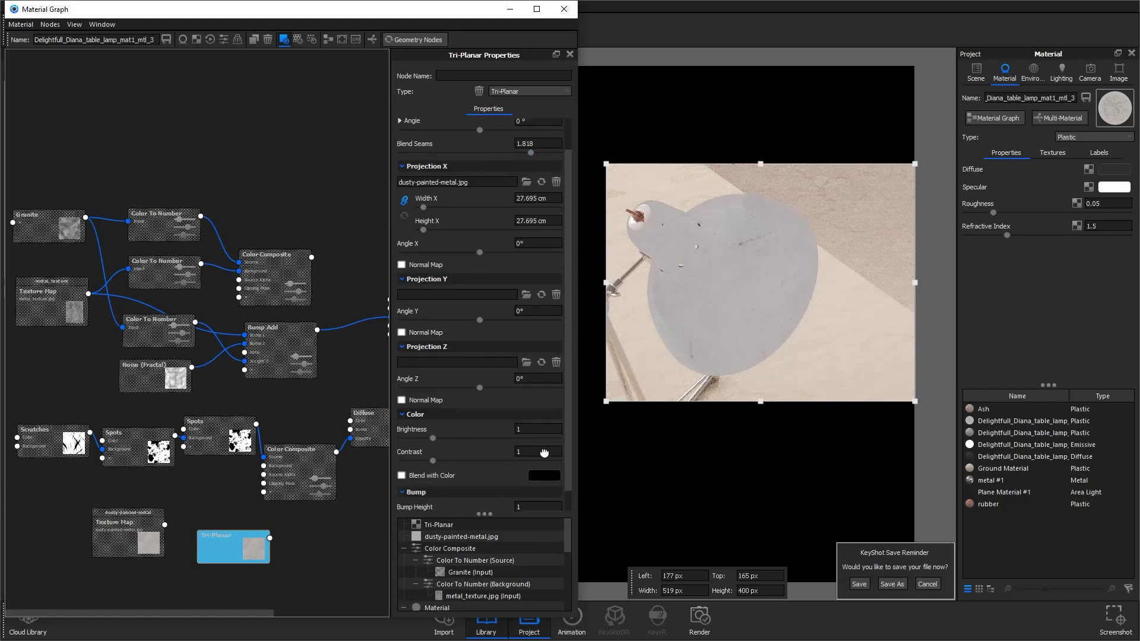
key(Return)
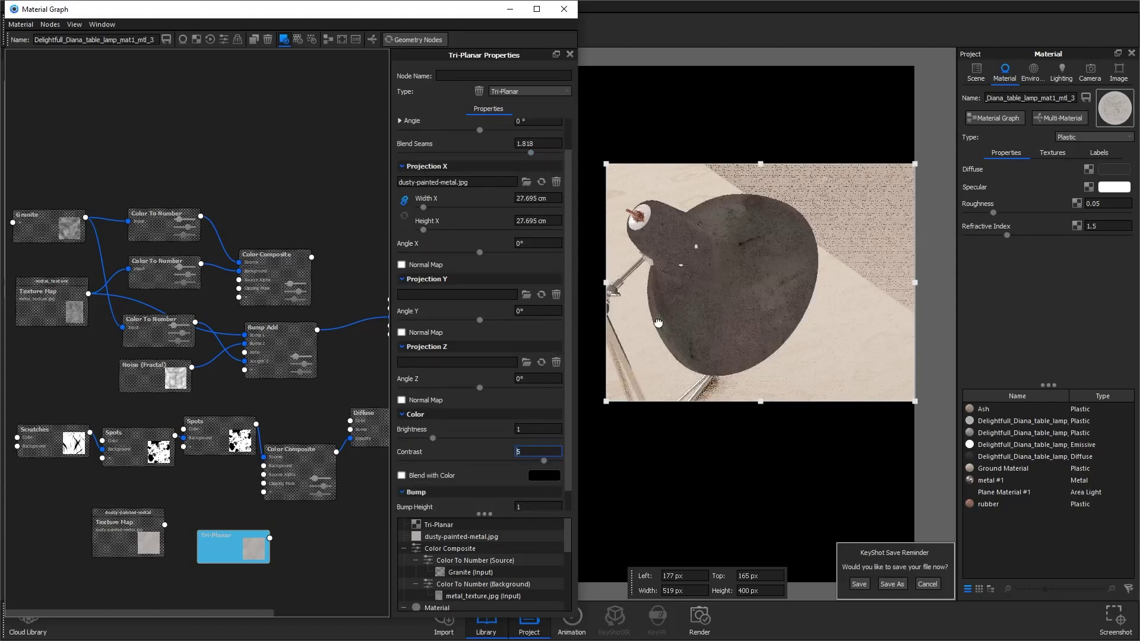
drag(531, 153, 309, 158)
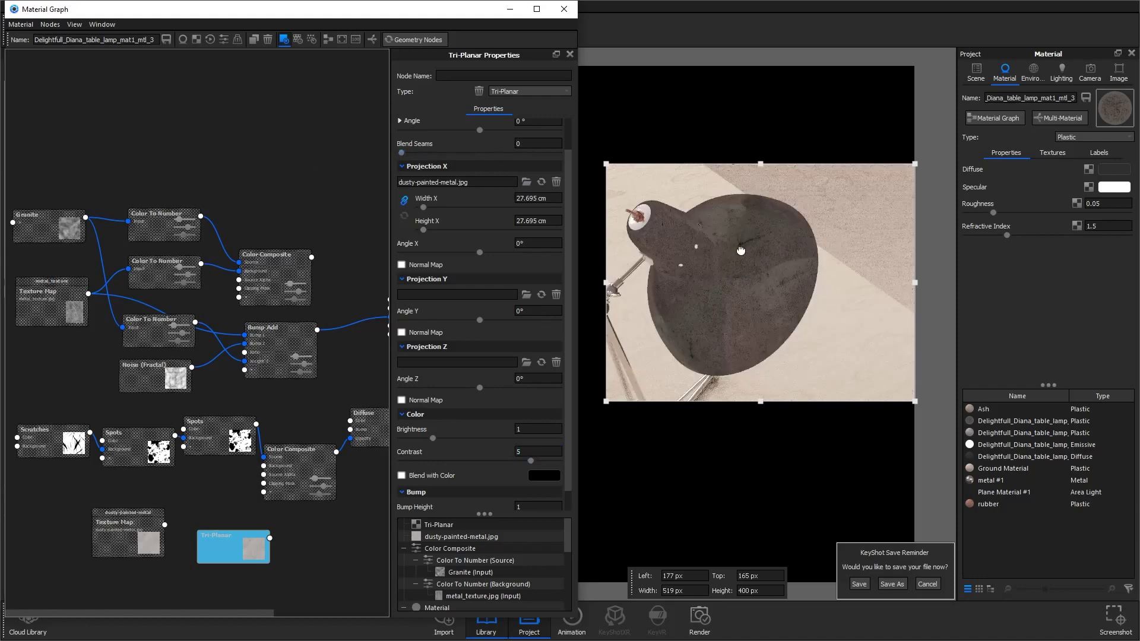
click(556, 143)
text(2)
Delete the dusty-painted-metal Texture Map node and move the Tri-Planar node into its place.
drag(226, 546, 103, 528)
key(Delete)
drag(216, 545, 121, 529)
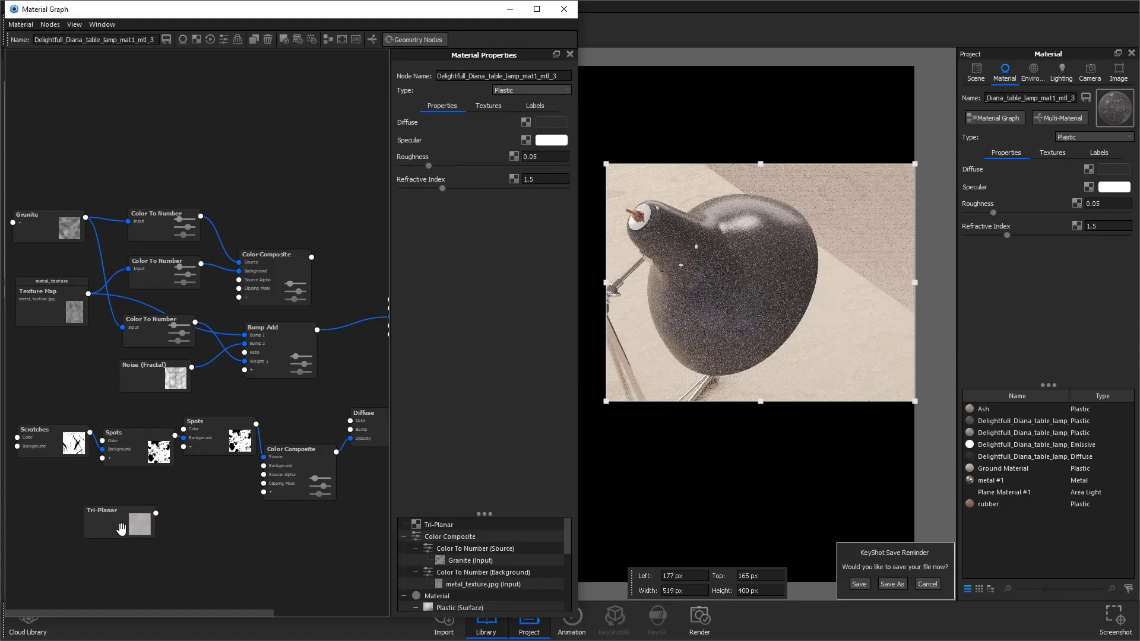
Connect the Tri-Planar to the Color Composite's Background and insert a Color To Number node on that link.
click(122, 528)
drag(155, 513, 264, 465)
right_click(205, 493)
mouse_move(232, 533)
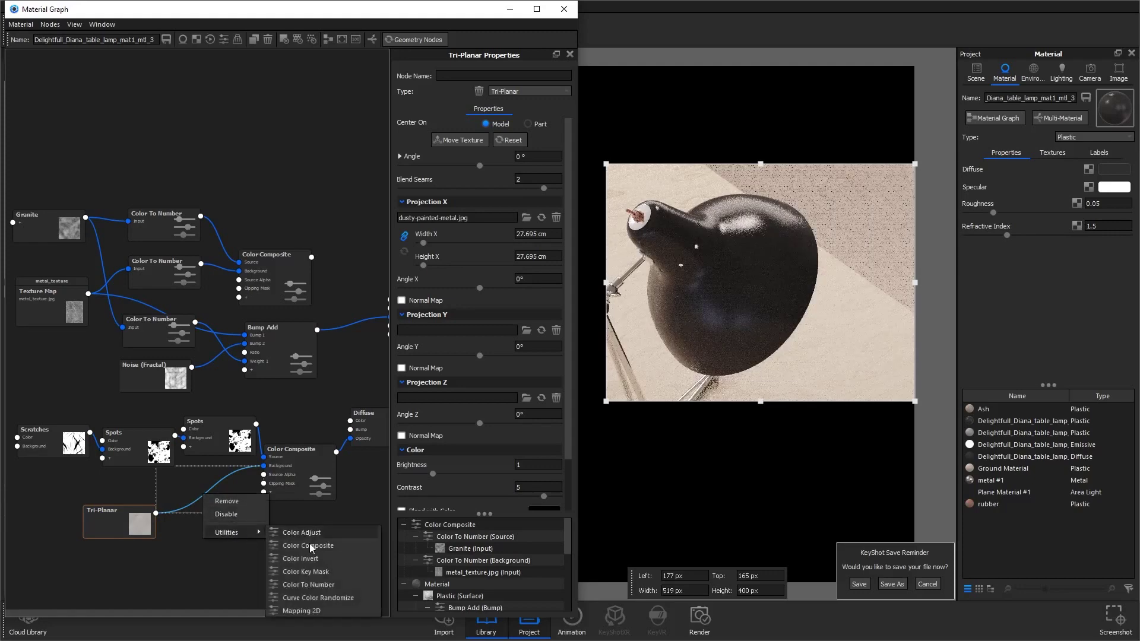
click(308, 585)
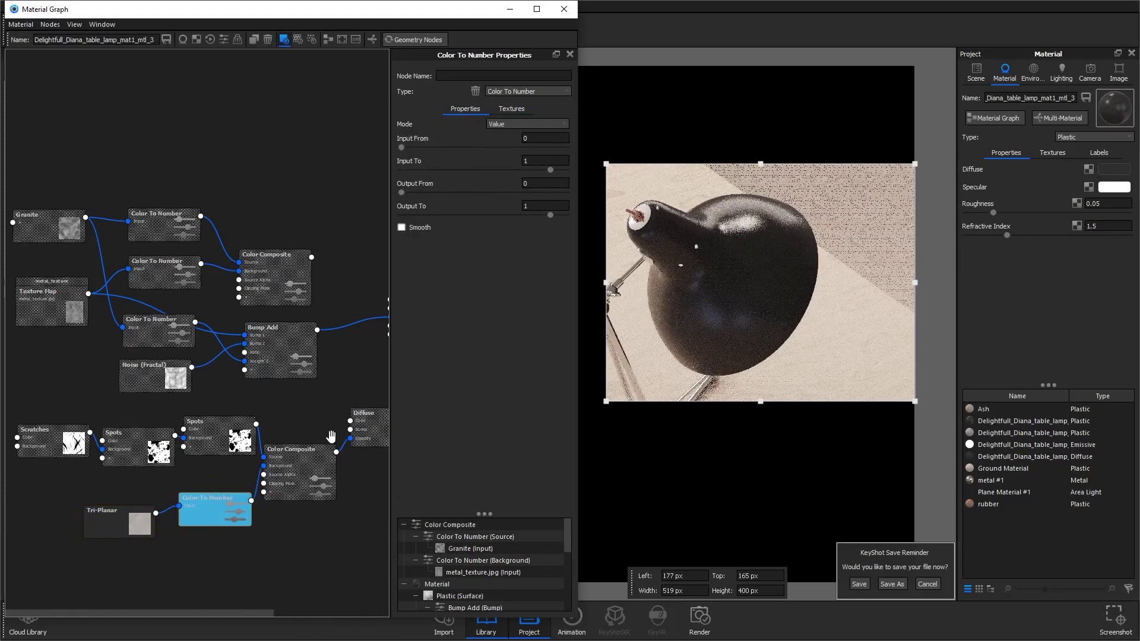
Set the new Color To Number's Input From to 0.2 and Input To to 0.5, and toggle its preview.
click(545, 138)
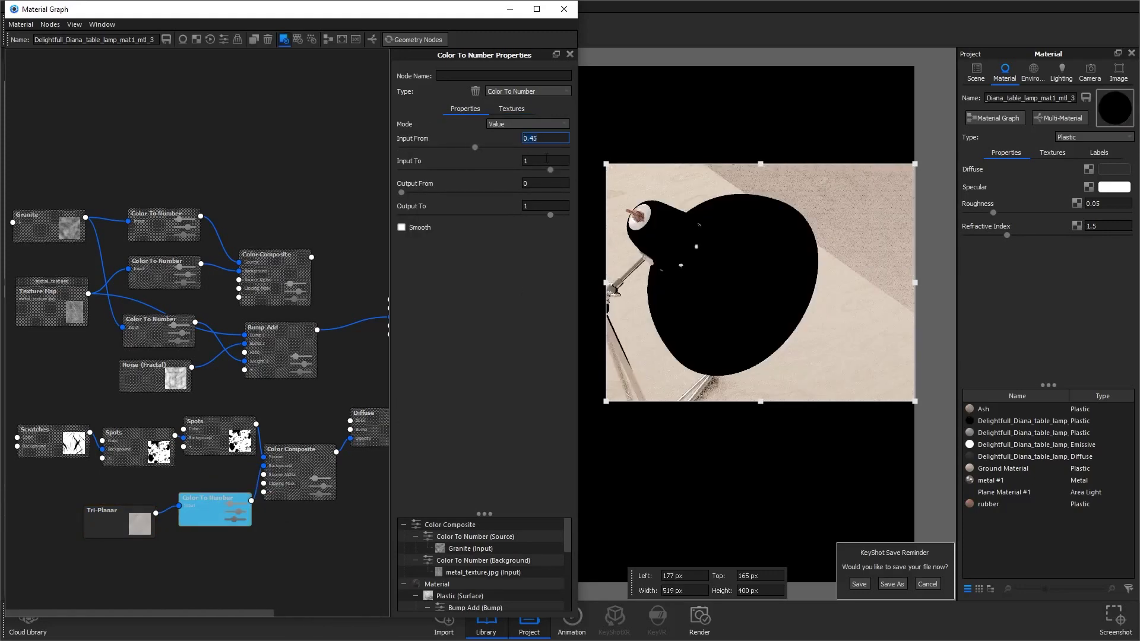
drag(534, 161, 509, 166)
text(0.5)
click(543, 138)
key(BackSpace)
key(BackSpace)
click(203, 519)
key(c)
Raise the dusty Color To Number's Input From to 0.45 and compare its mask with the full material on the model.
double_click(127, 520)
scroll(558, 433, down, 2)
drag(545, 429, 515, 417)
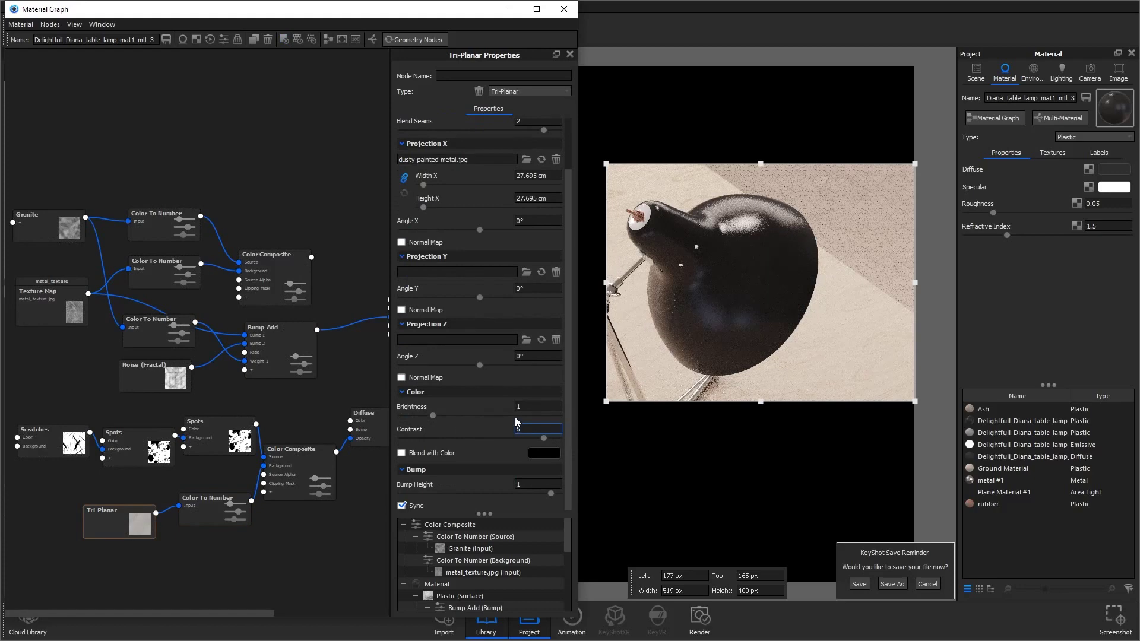
click(211, 510)
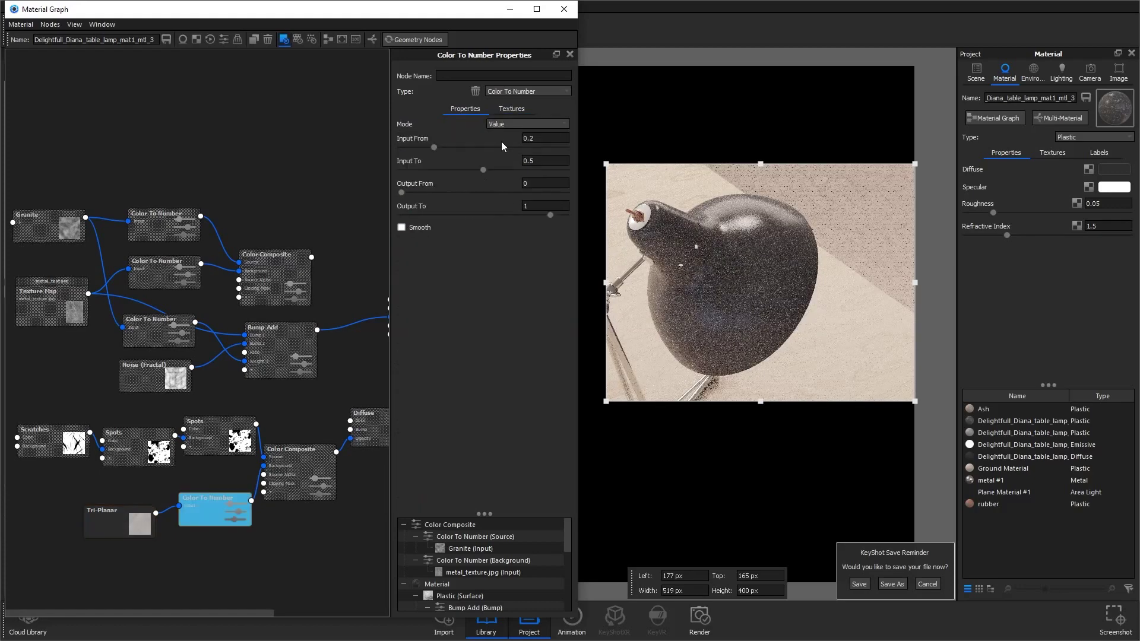
click(550, 136)
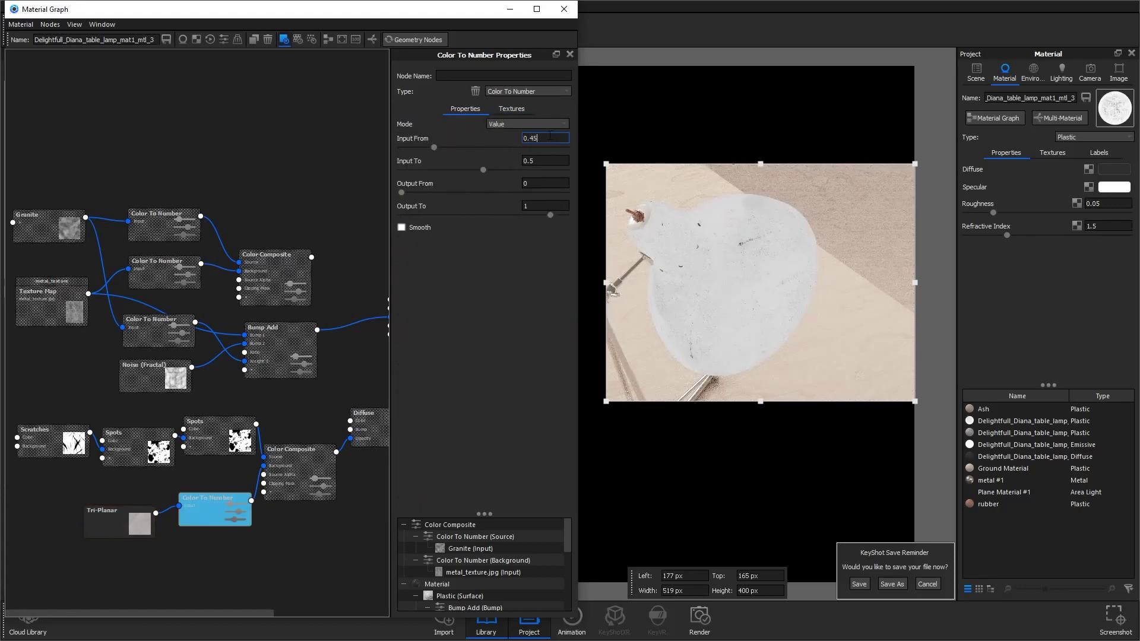
key(Return)
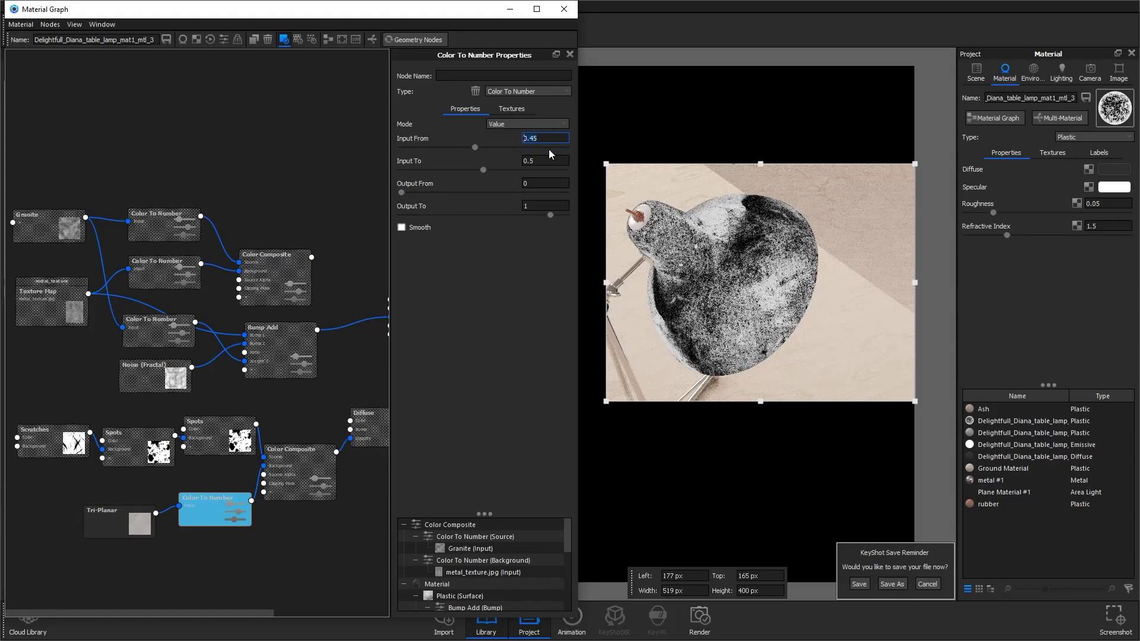
click(234, 511)
key(c)
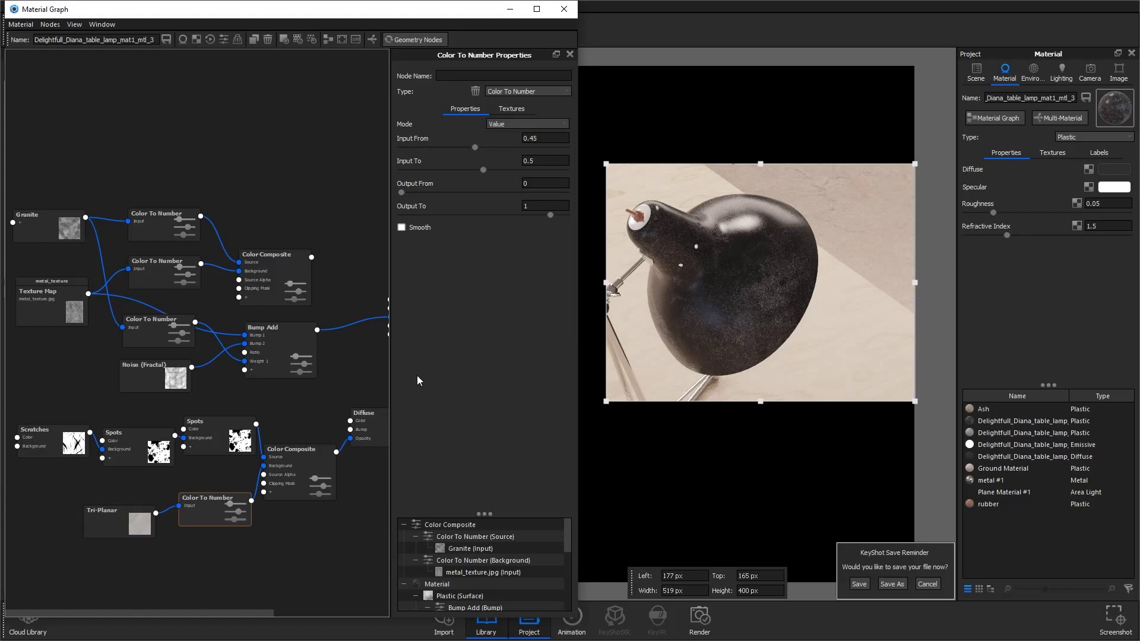
Shift the dusty mask nodes aside and insert a second Color Composite between the existing one and the Diffuse label's Opacity.
drag(140, 519, 92, 507)
drag(219, 512, 170, 510)
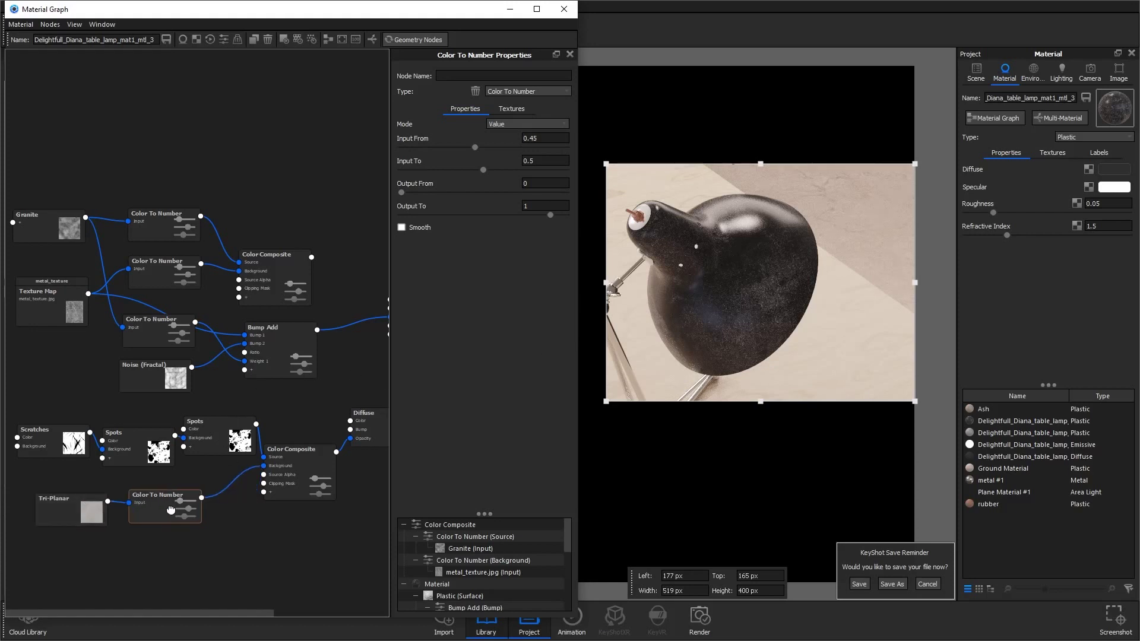
drag(314, 469, 292, 485)
right_click(327, 459)
mouse_move(346, 497)
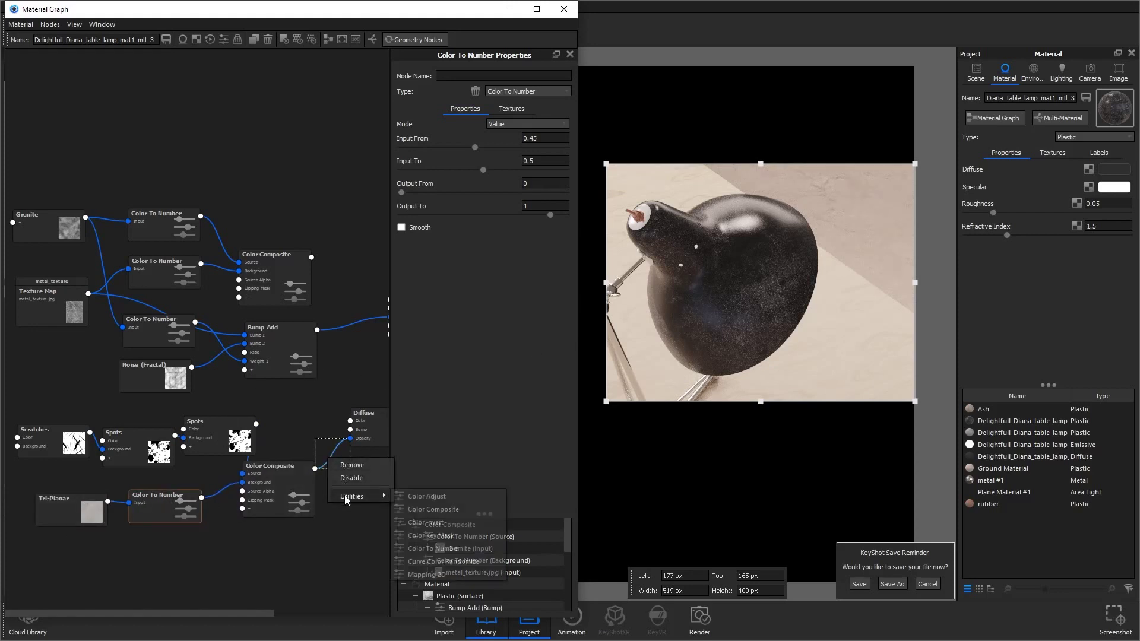
click(433, 509)
Add a second Tri-Planar node below the first, load flat.jpg into its X projection and preview it.
right_click(238, 551)
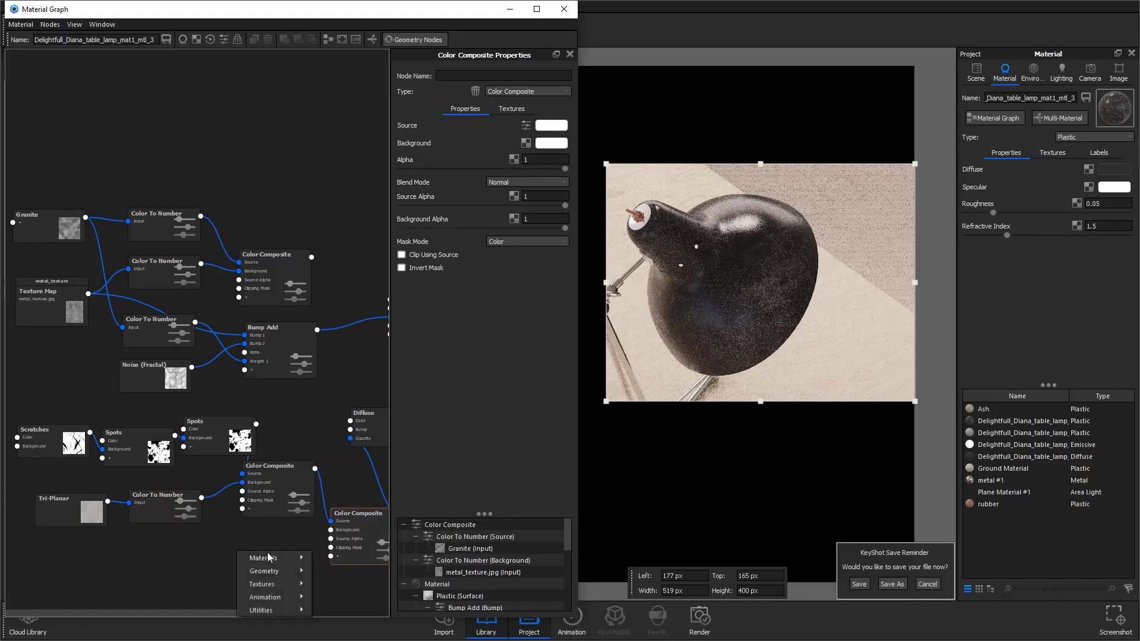
mouse_move(275, 584)
click(326, 339)
drag(272, 565, 145, 556)
click(144, 555)
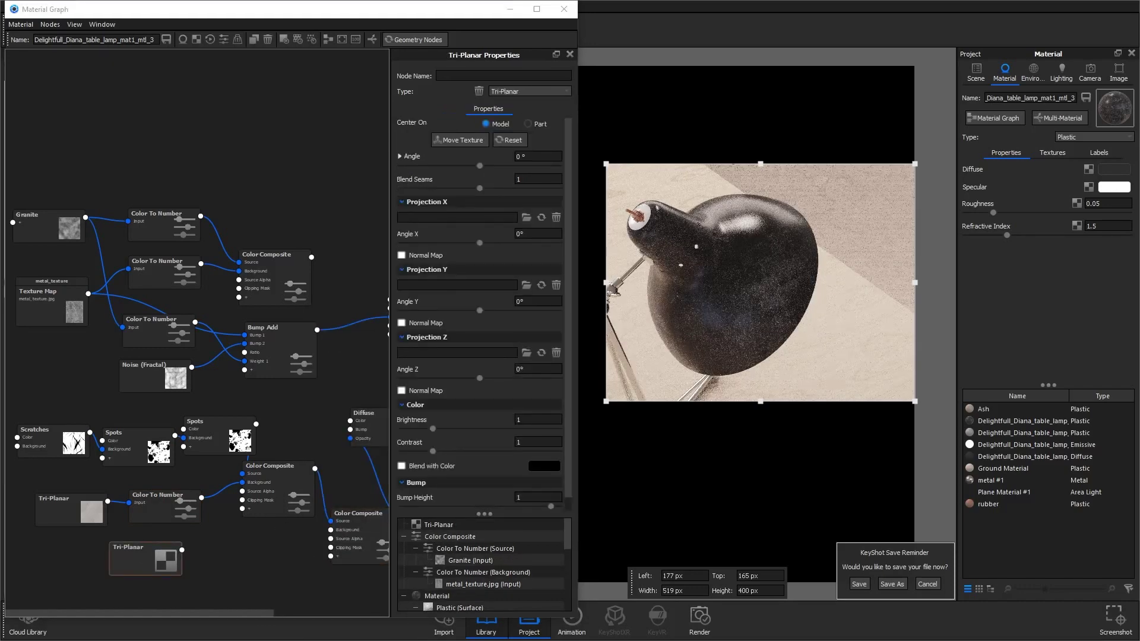
drag(2, 267, 438, 217)
drag(439, 219, 441, 219)
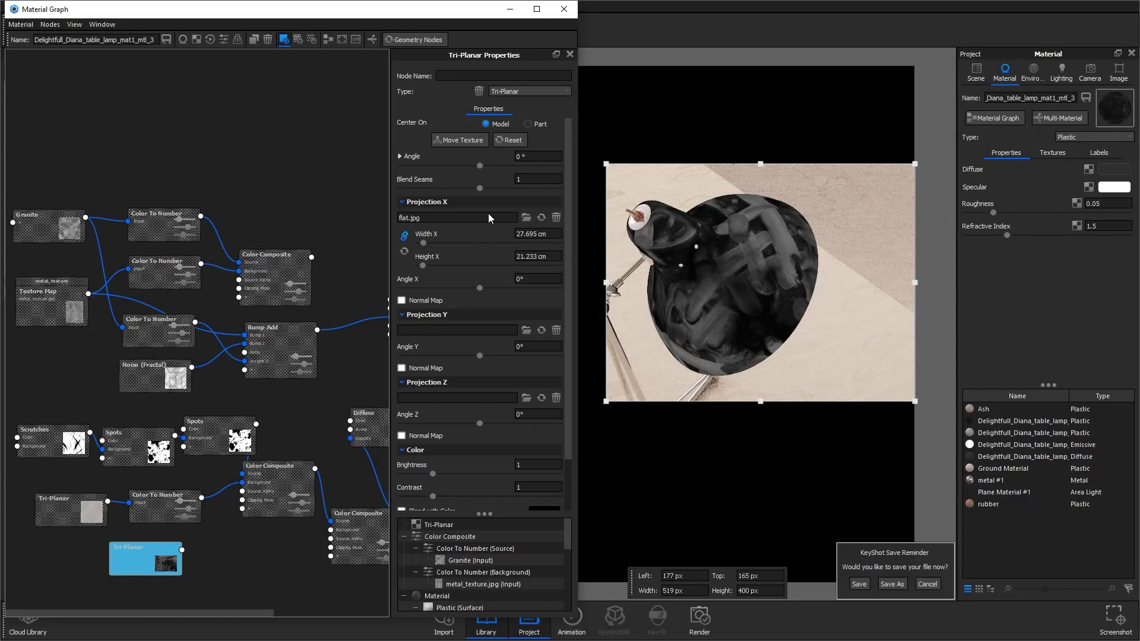
Set the flat.jpg Tri-Planar's X width to 10 cm and its seam blending to 2.
drag(552, 234, 455, 235)
text(10)
key(Return)
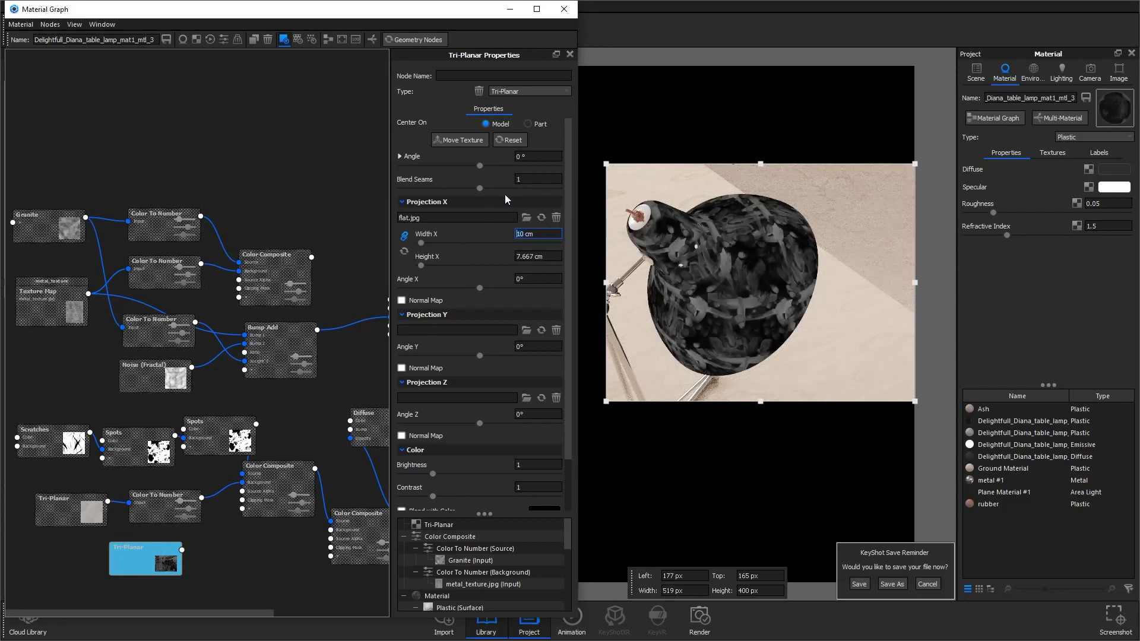
drag(480, 187, 380, 206)
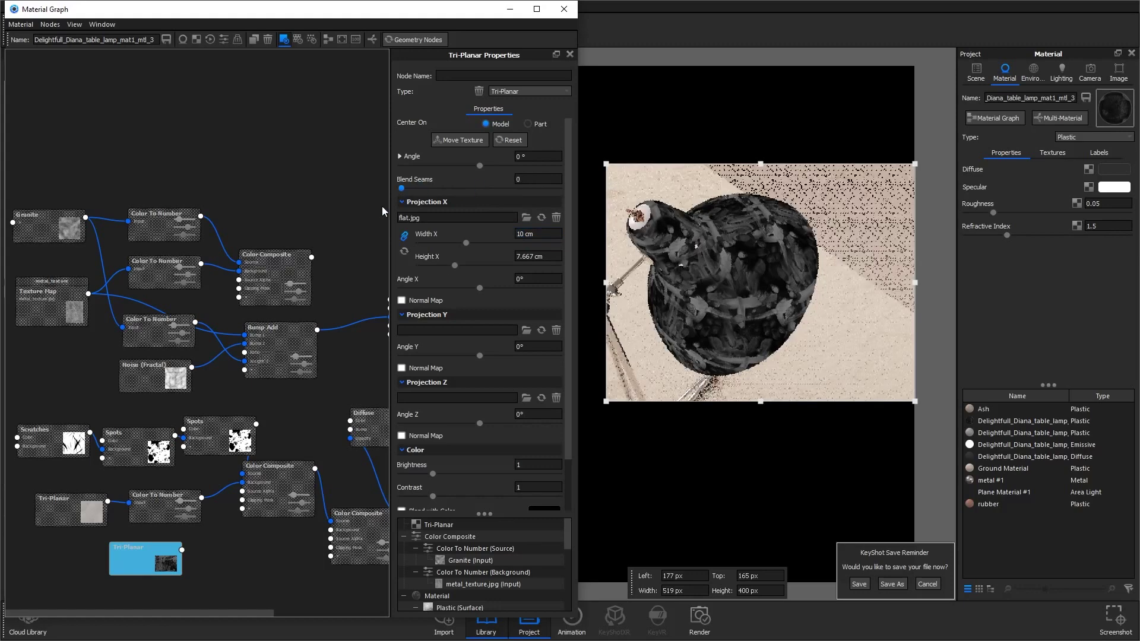
click(535, 179)
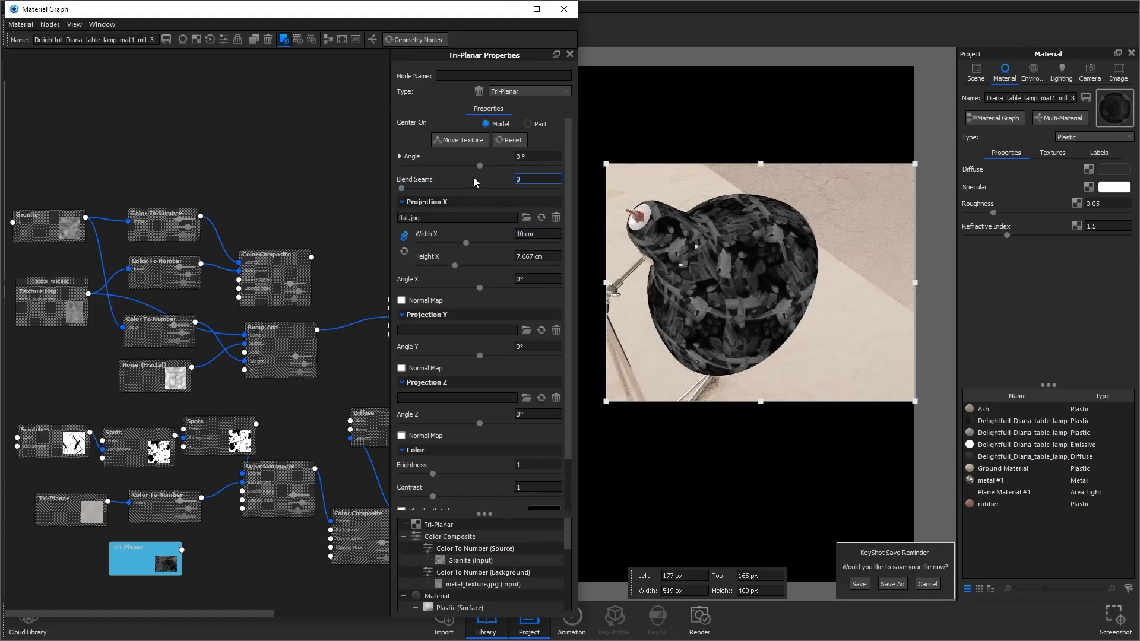
text(2)
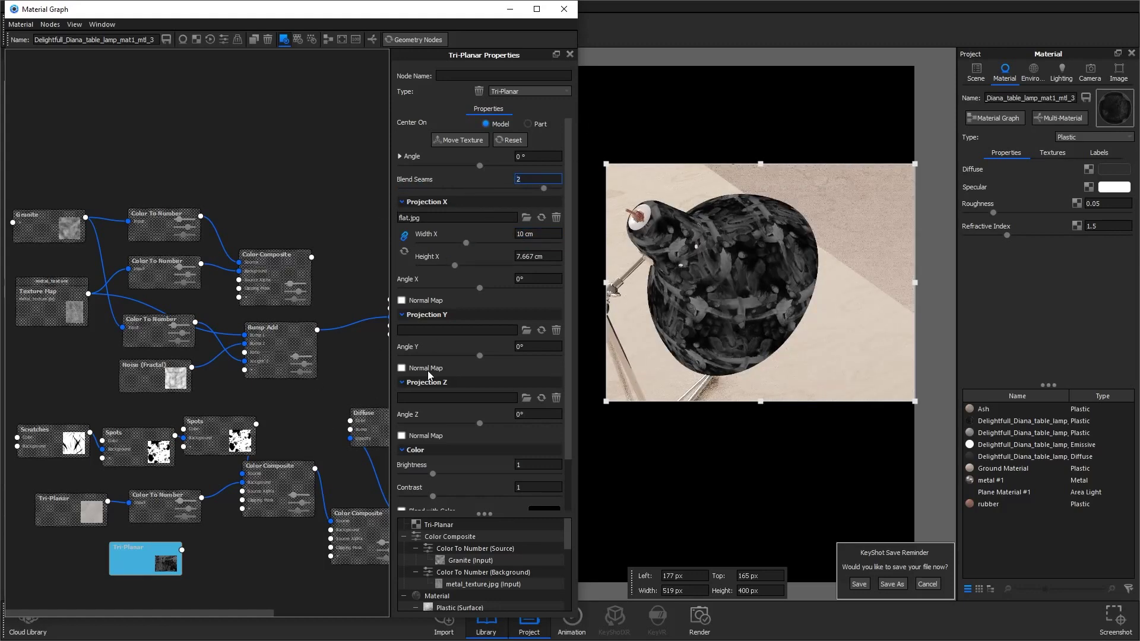
Connect the flat.jpg Tri-Planar to the second Color Composite's Background, set the blend mode to Multiply and preview the combined mask.
drag(177, 571, 332, 533)
key(c)
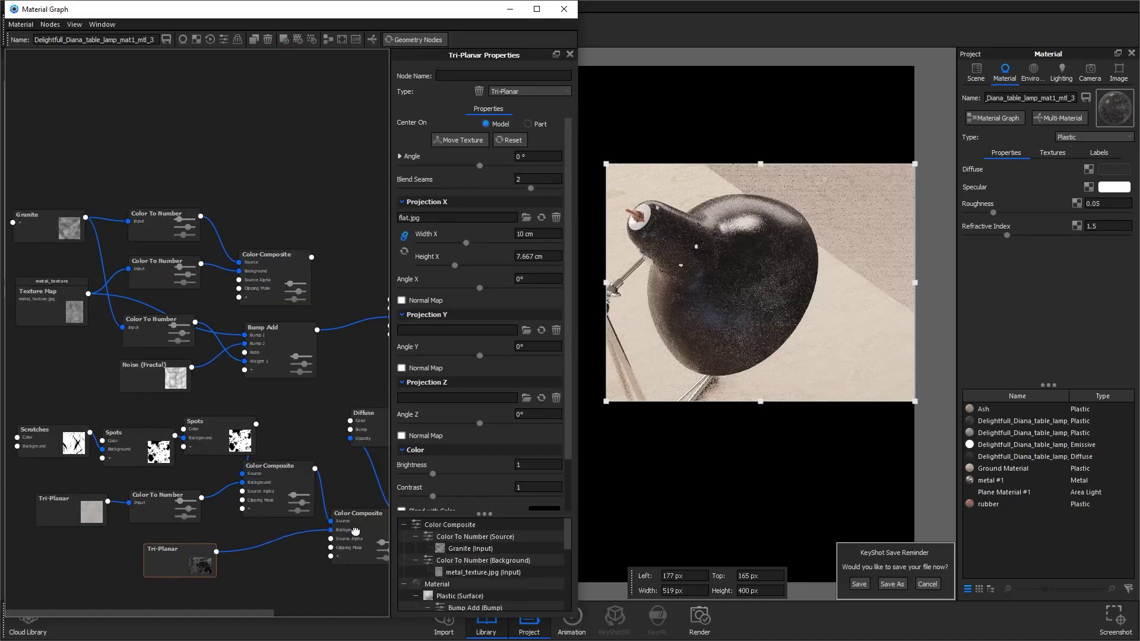
click(356, 515)
click(518, 181)
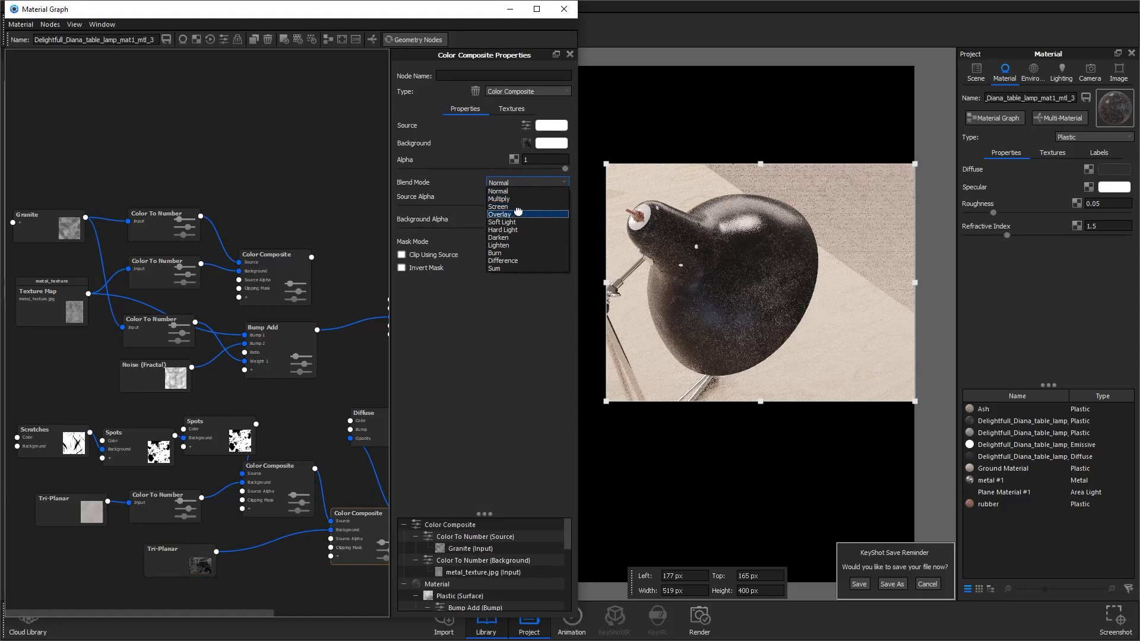
click(521, 202)
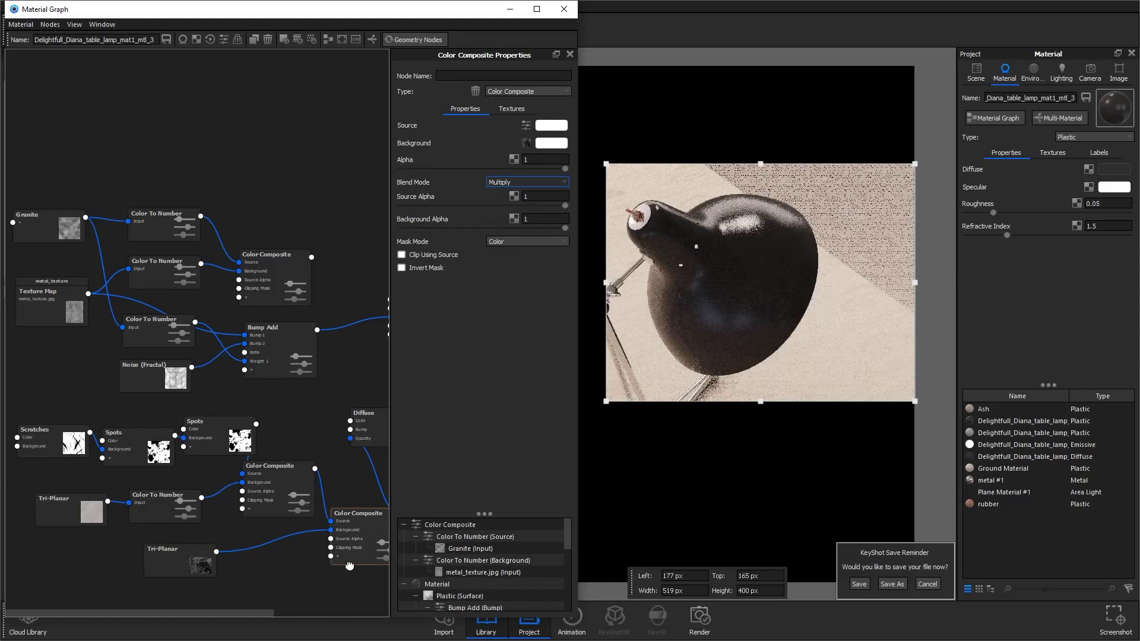
mouse_move(368, 542)
mouse_down()
mouse_move(341, 542)
mouse_move(358, 542)
mouse_up()
key(c)
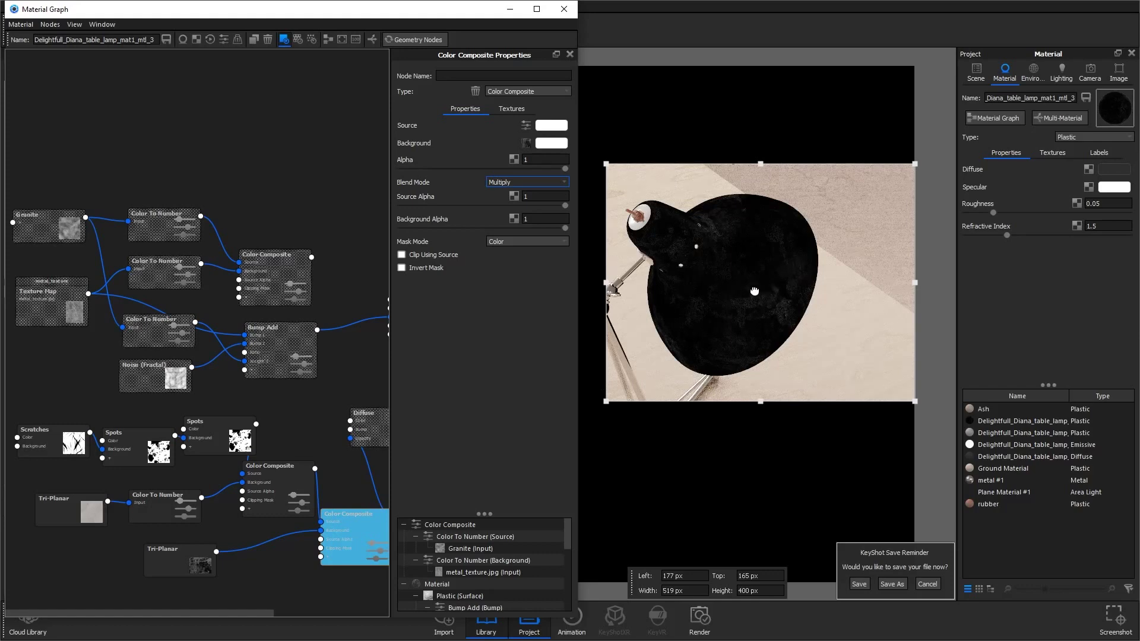
key(c)
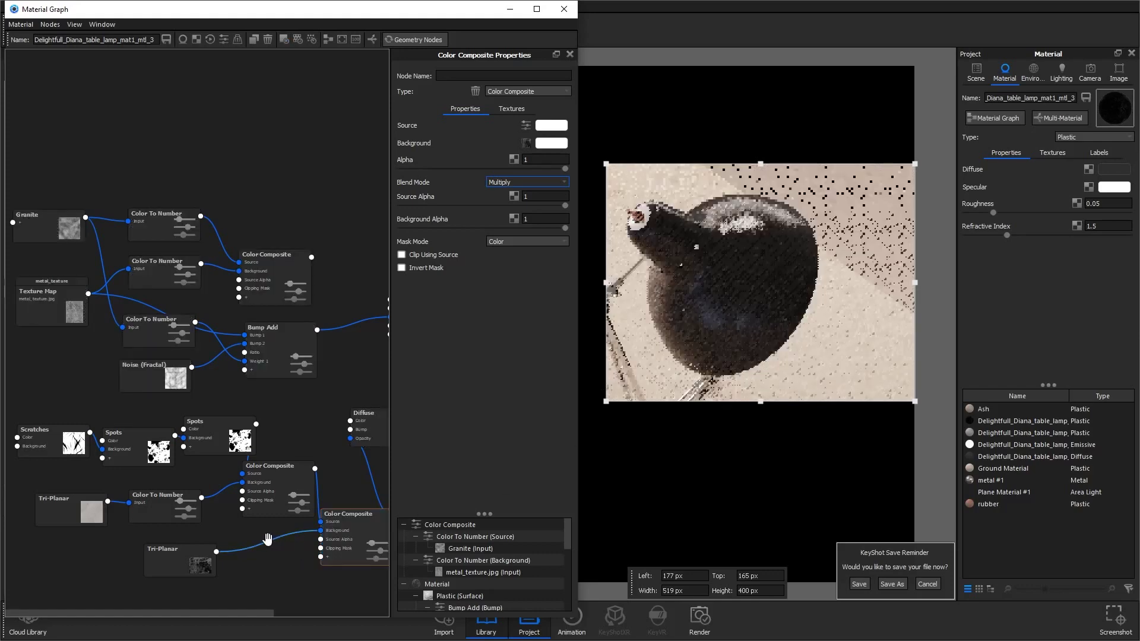
Insert a Color To Number node after the flat.jpg Tri-Planar and invert it with Output From 1 and Output To 0.
right_click(267, 540)
mouse_move(294, 580)
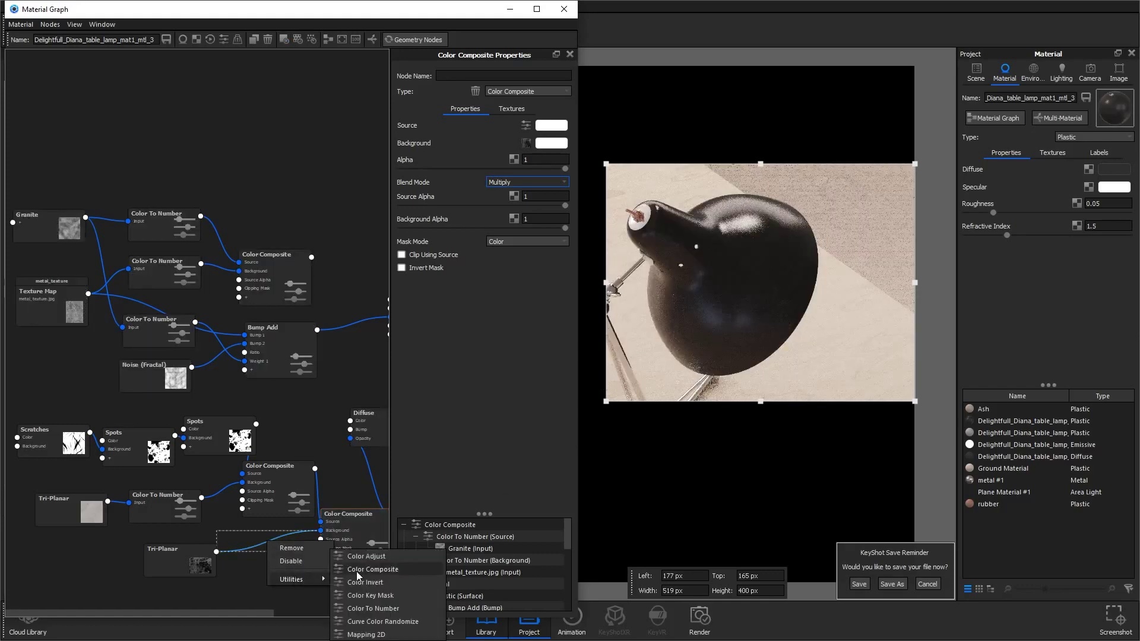
click(373, 608)
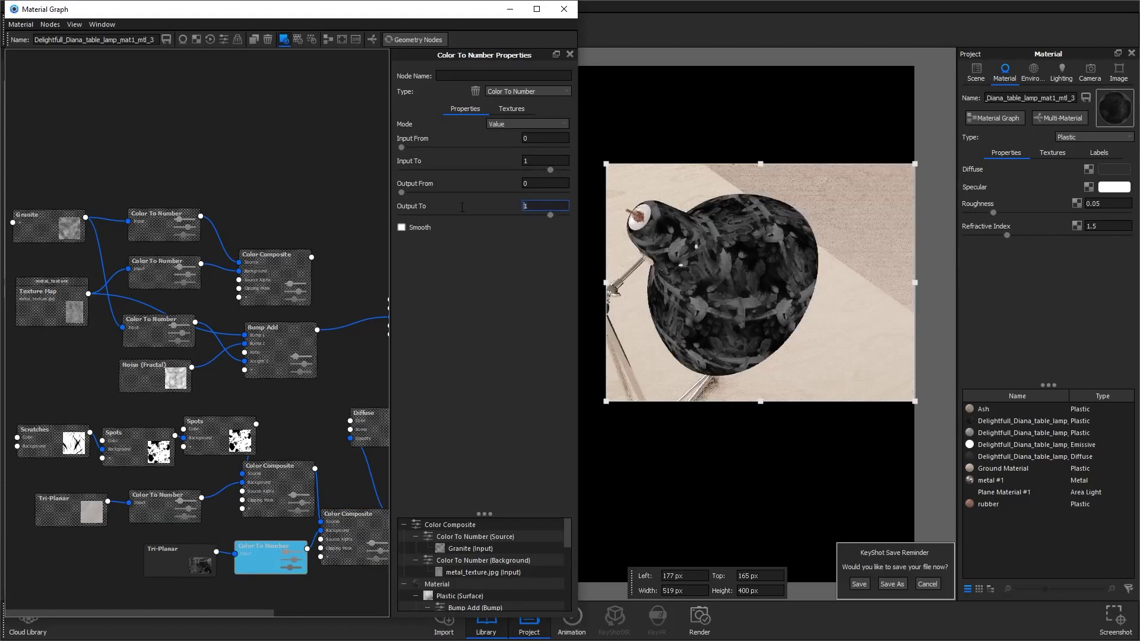
key(Return)
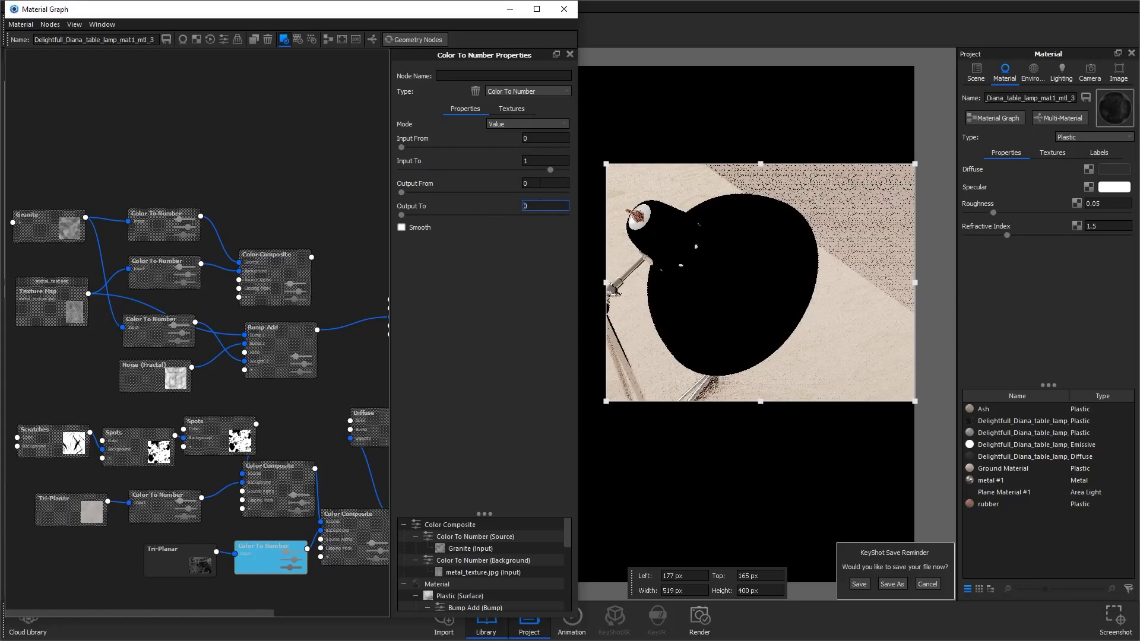
click(539, 184)
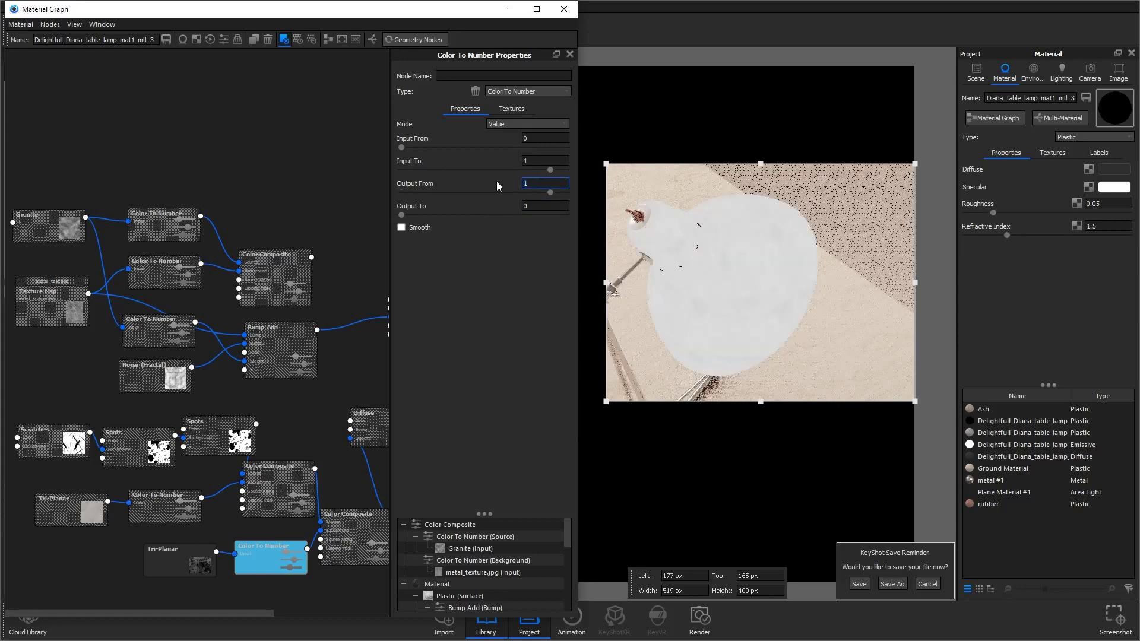
Set the inverted Color To Number's Input To to 0.2 and return to the full material on the model.
mouse_move(550, 170)
mouse_down()
mouse_move(415, 176)
mouse_move(428, 173)
mouse_up()
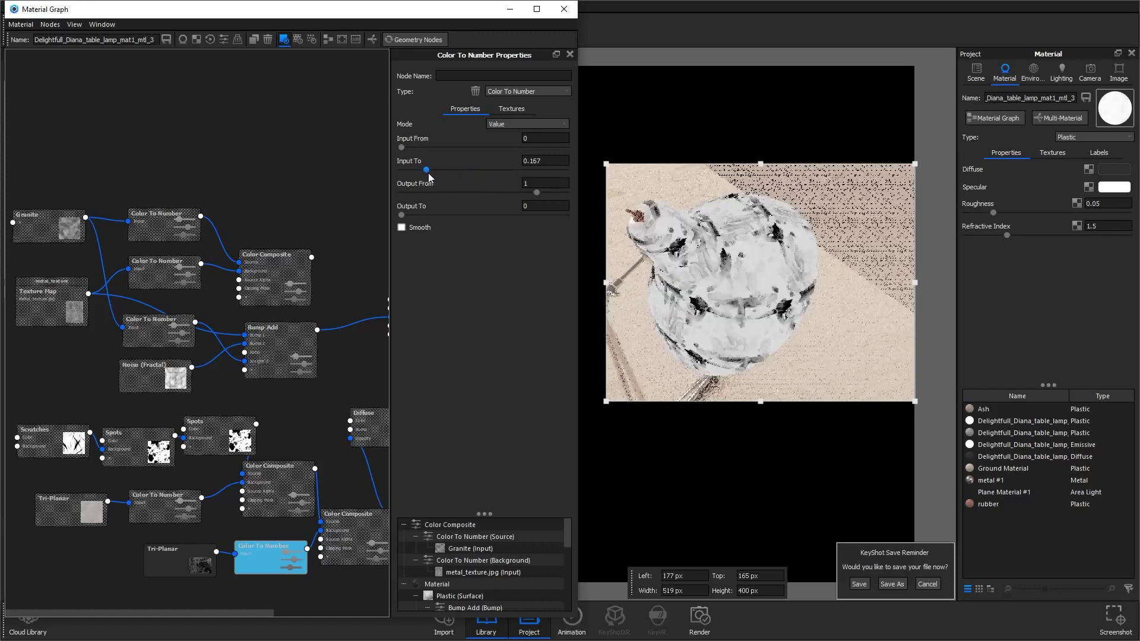
click(548, 159)
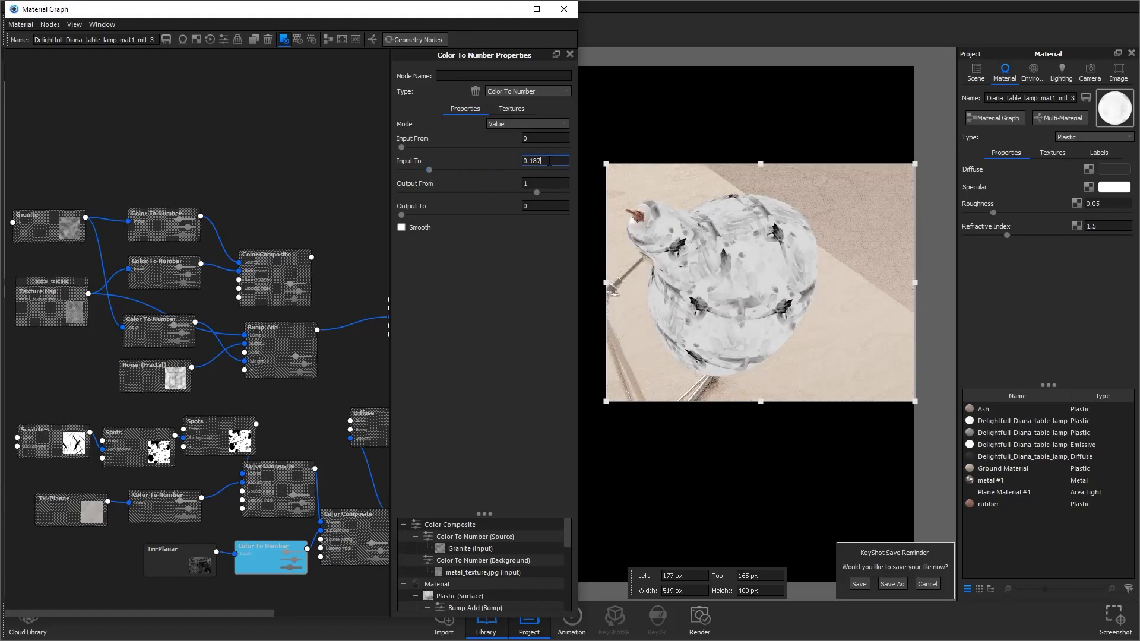
key(BackSpace)
key(BackSpace)
click(295, 556)
key(c)
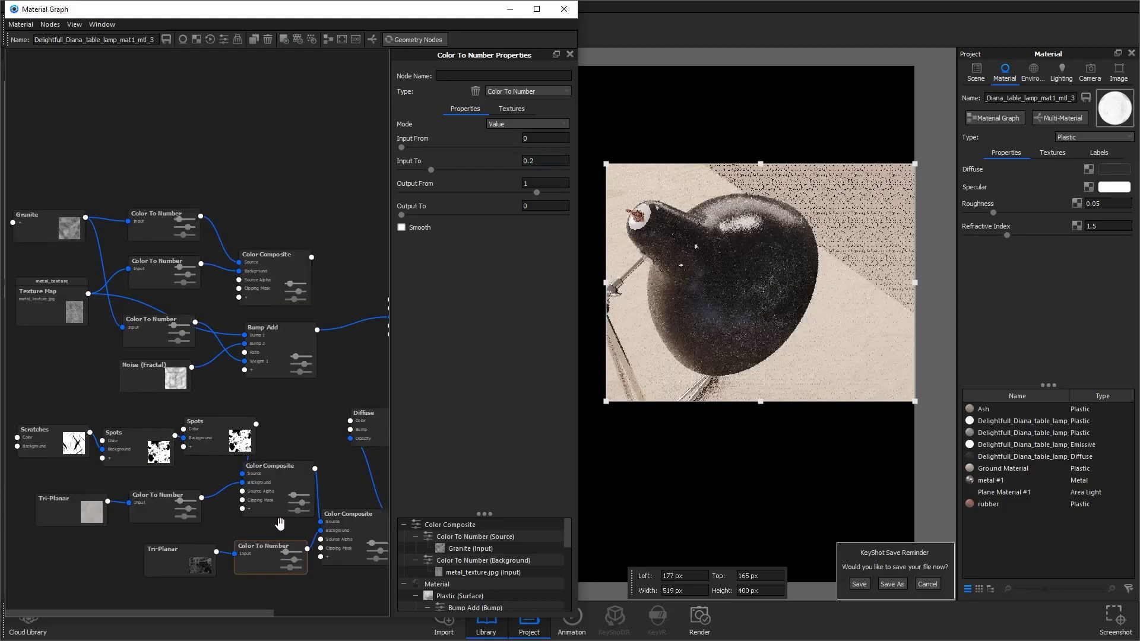
Preview the Color Composite feeding the Diffuse label's opacity and set its Background Alpha to 0.7.
drag(279, 509, 225, 508)
drag(326, 487, 251, 462)
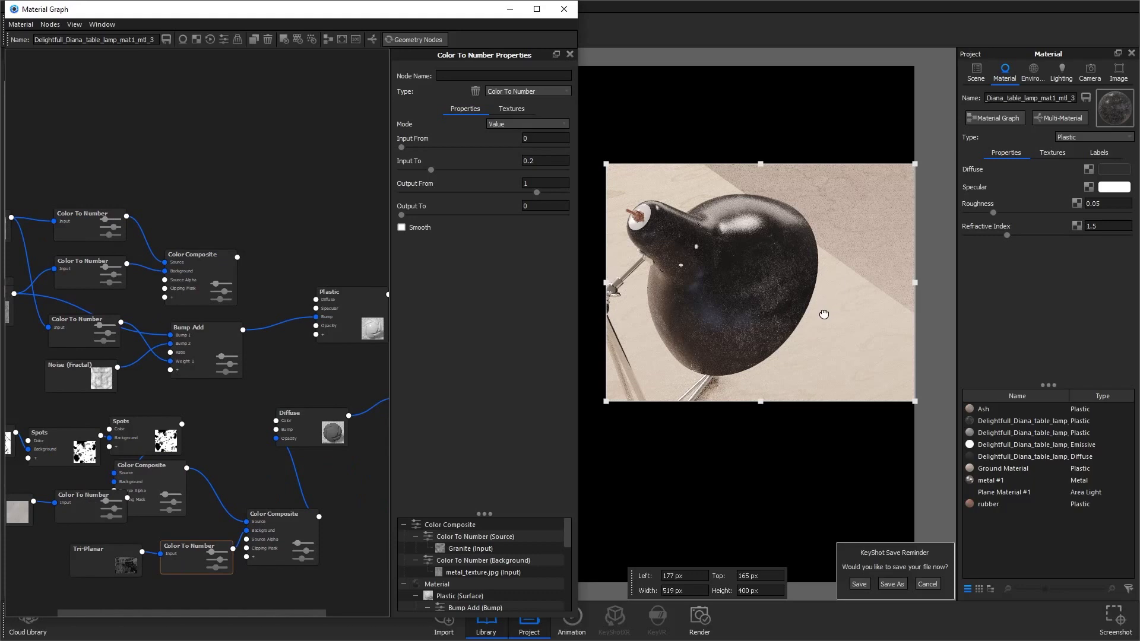
scroll(823, 314, up, 3)
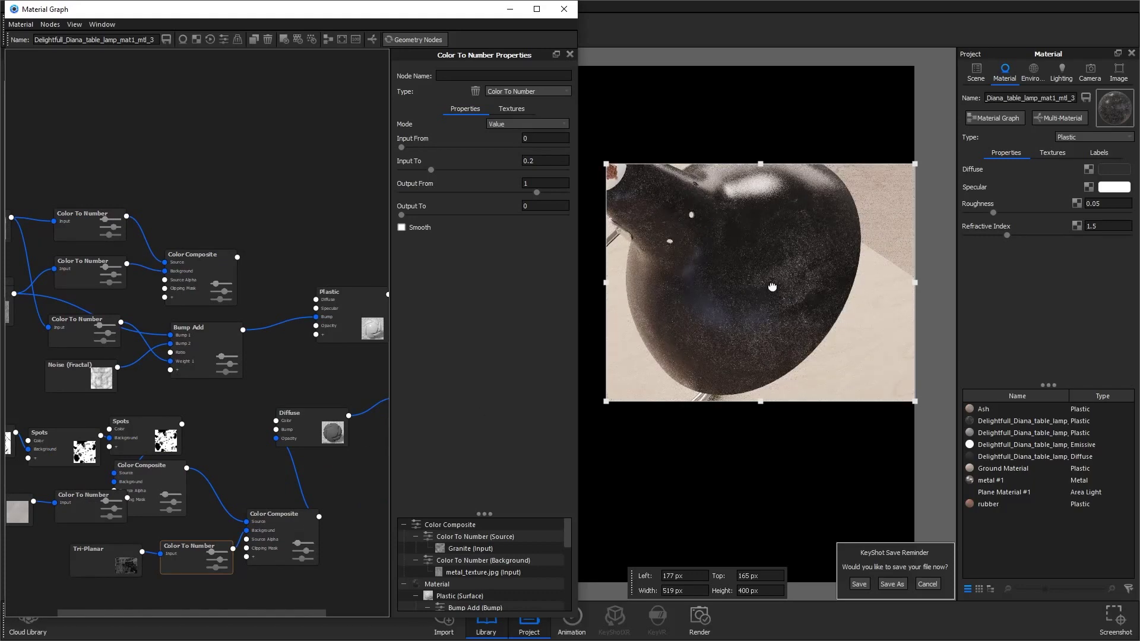
click(304, 549)
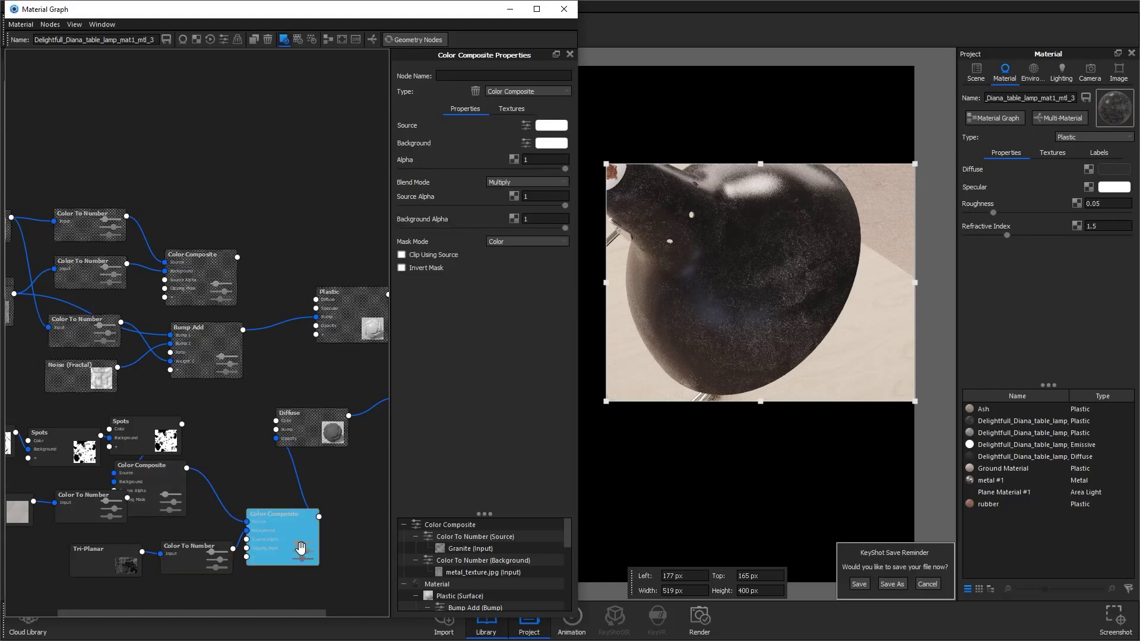
mouse_move(267, 533)
mouse_down()
mouse_move(285, 527)
mouse_move(265, 524)
mouse_up()
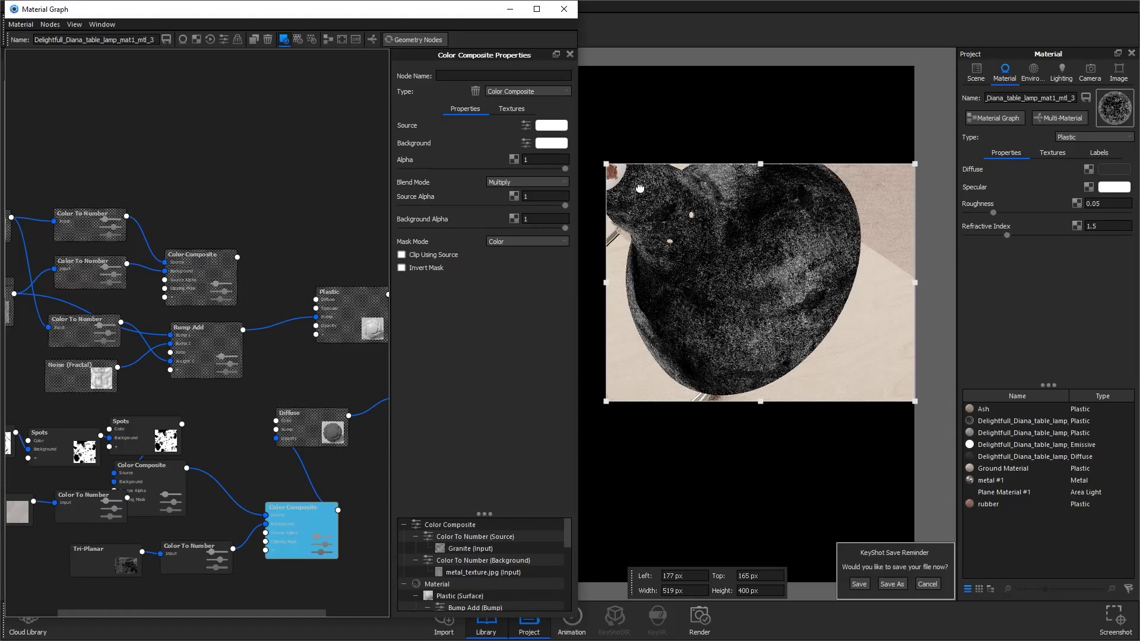
click(552, 217)
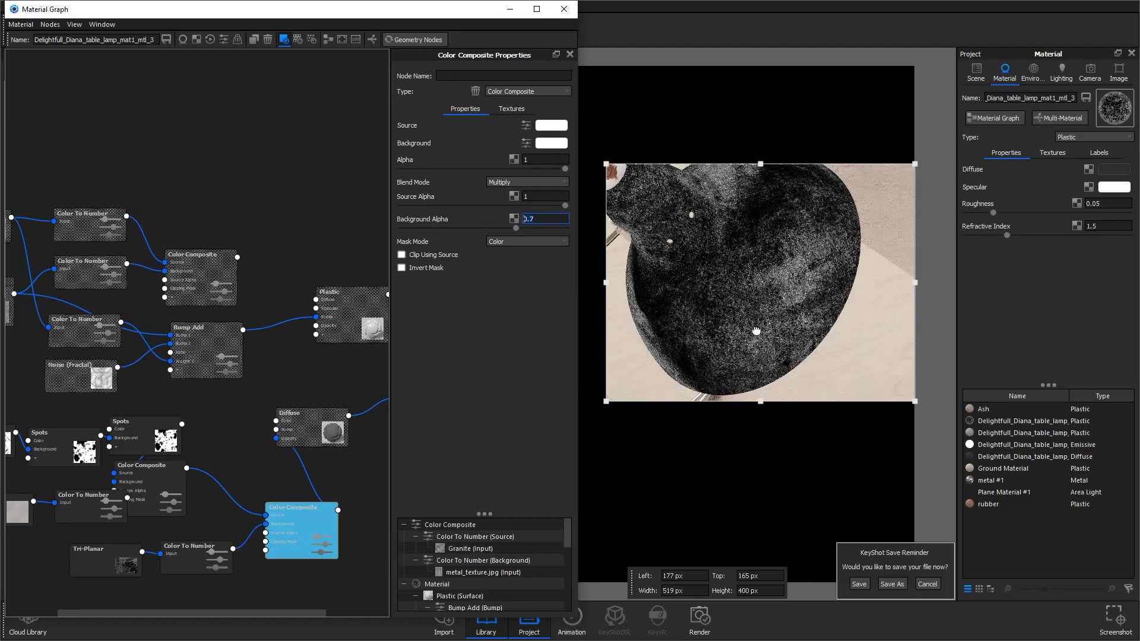
click(313, 530)
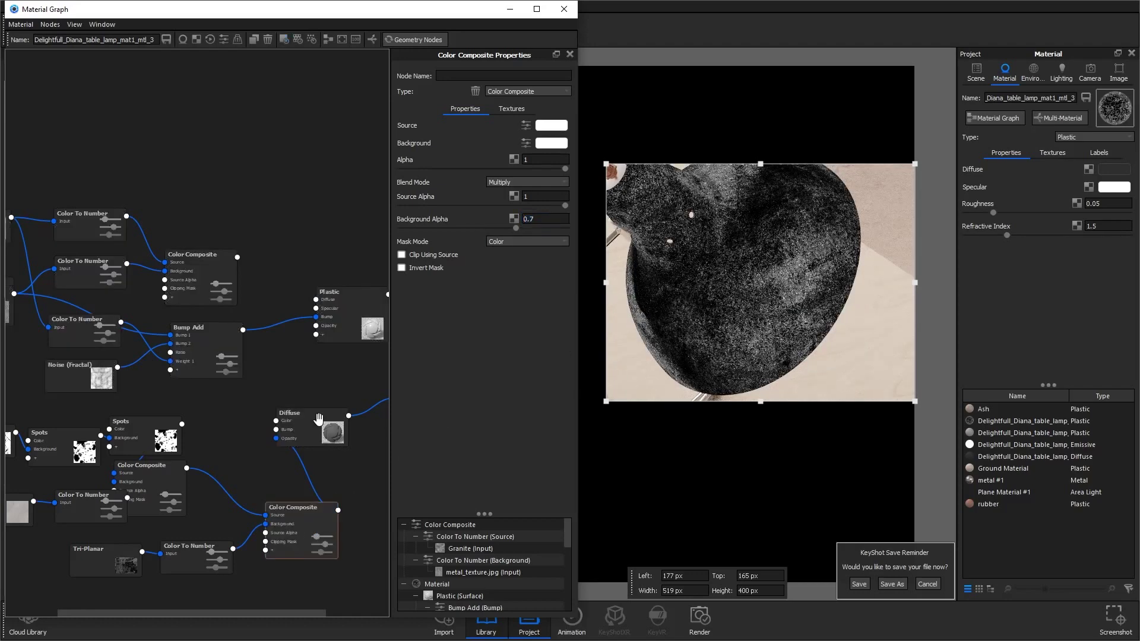
Make room between the second Color Composite and the Diffuse label, insert a Color To Number node on their opacity connection and preview it.
middle_drag(746, 282, 745, 311)
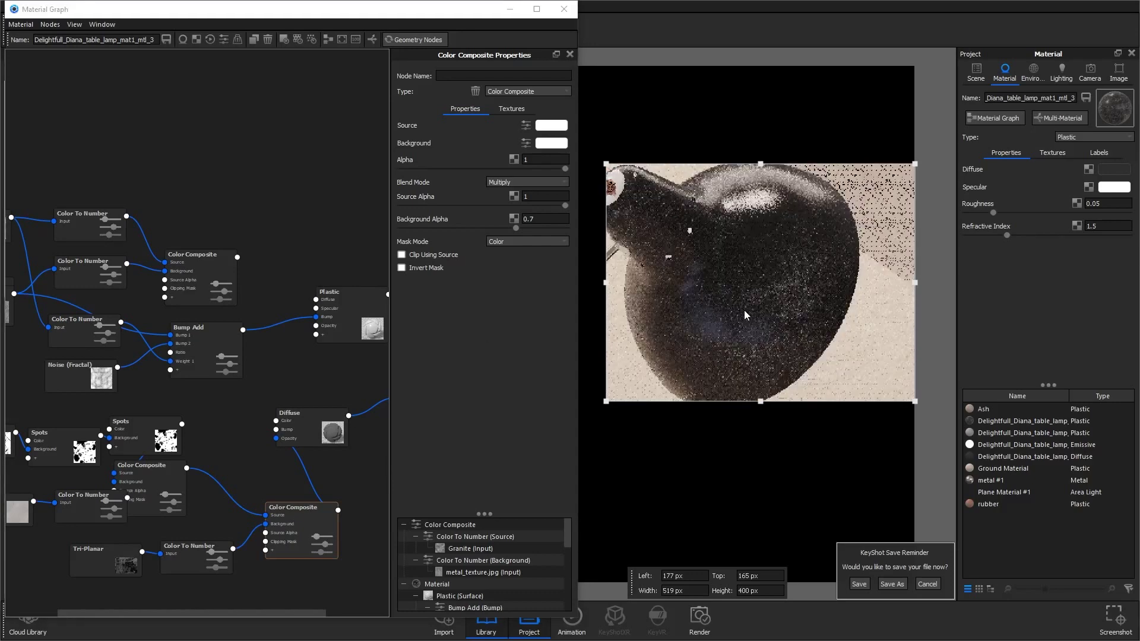
drag(289, 413, 349, 407)
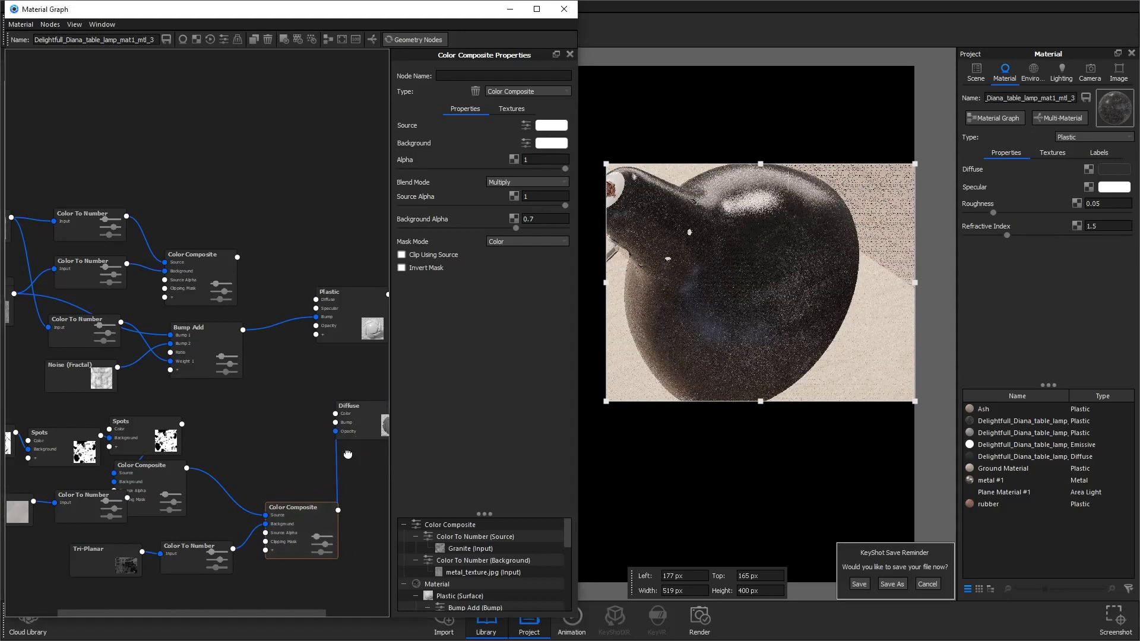
drag(316, 518, 282, 511)
right_click(326, 458)
mouse_move(356, 494)
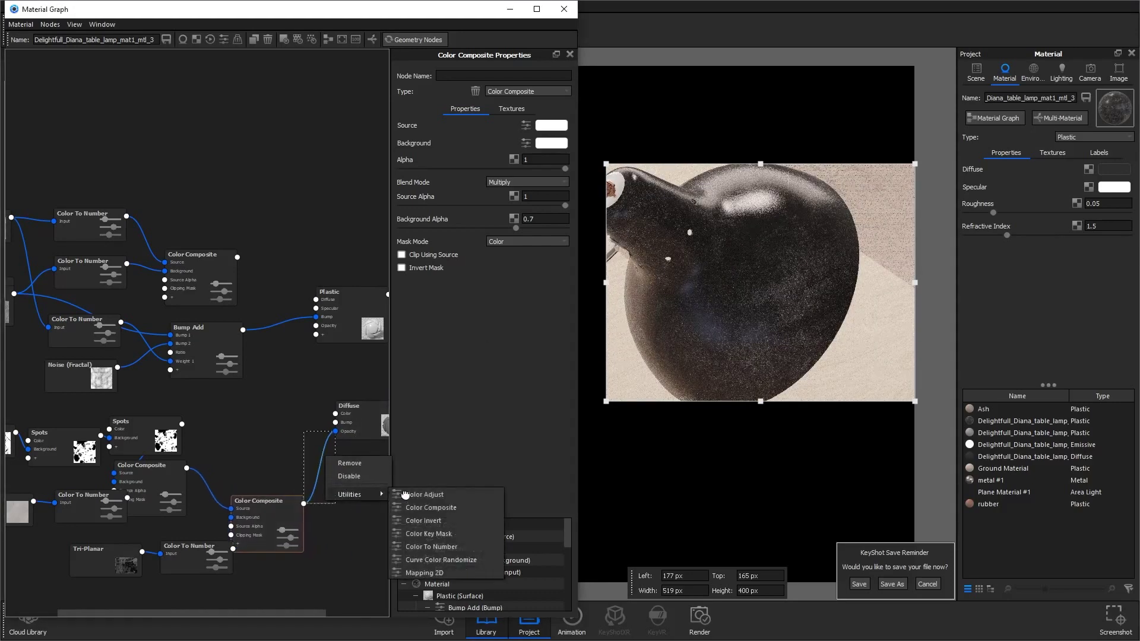
click(432, 547)
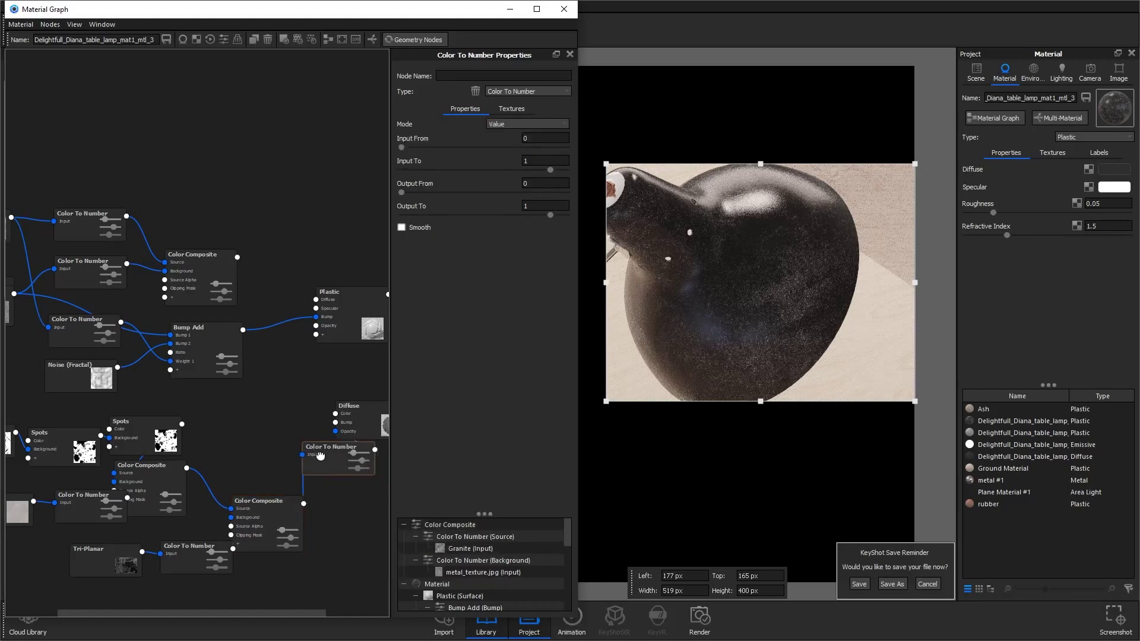
click(326, 465)
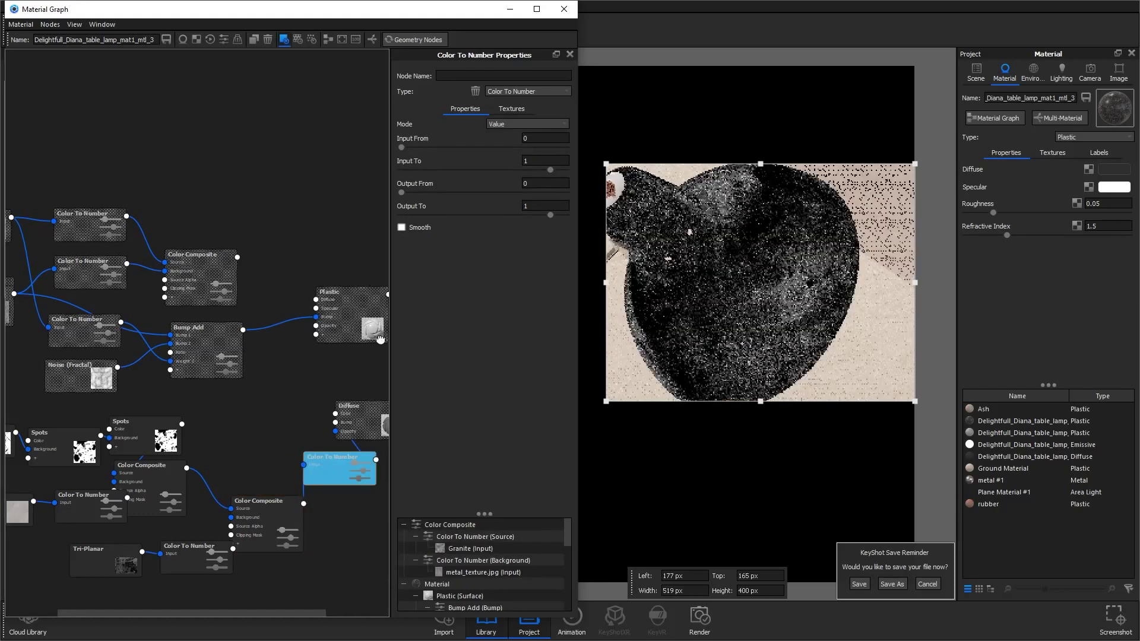
Test the new Color To Number's Input To range and Output To values of 0.6 and 2, returning both settings to 1.
mouse_move(426, 148)
mouse_down()
mouse_move(479, 148)
mouse_move(398, 149)
mouse_up()
drag(551, 171, 496, 170)
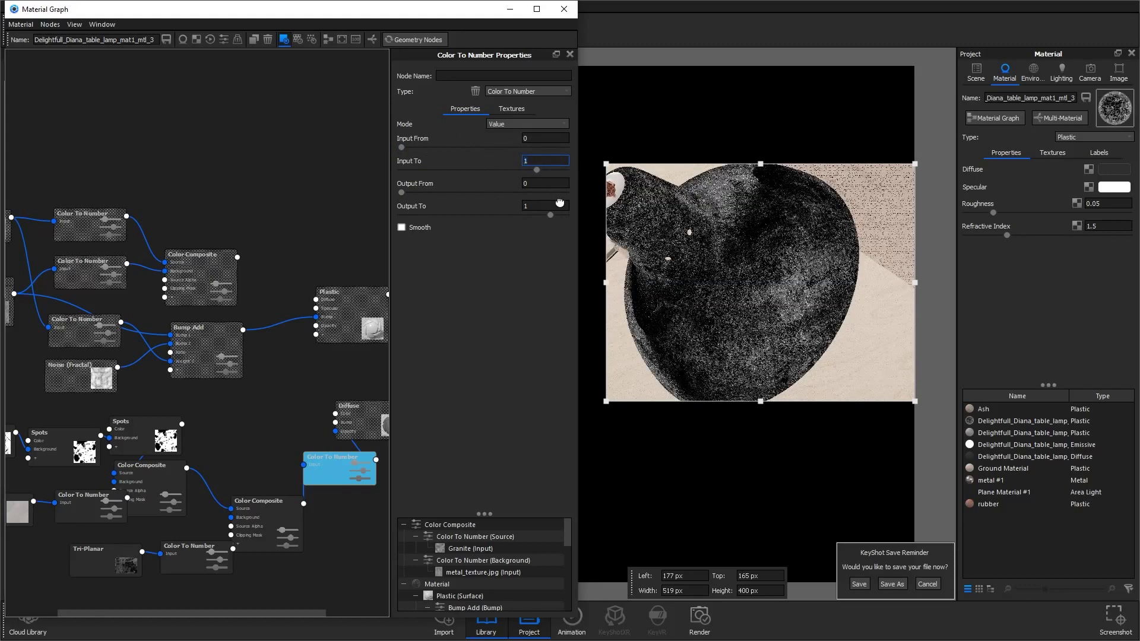
click(546, 213)
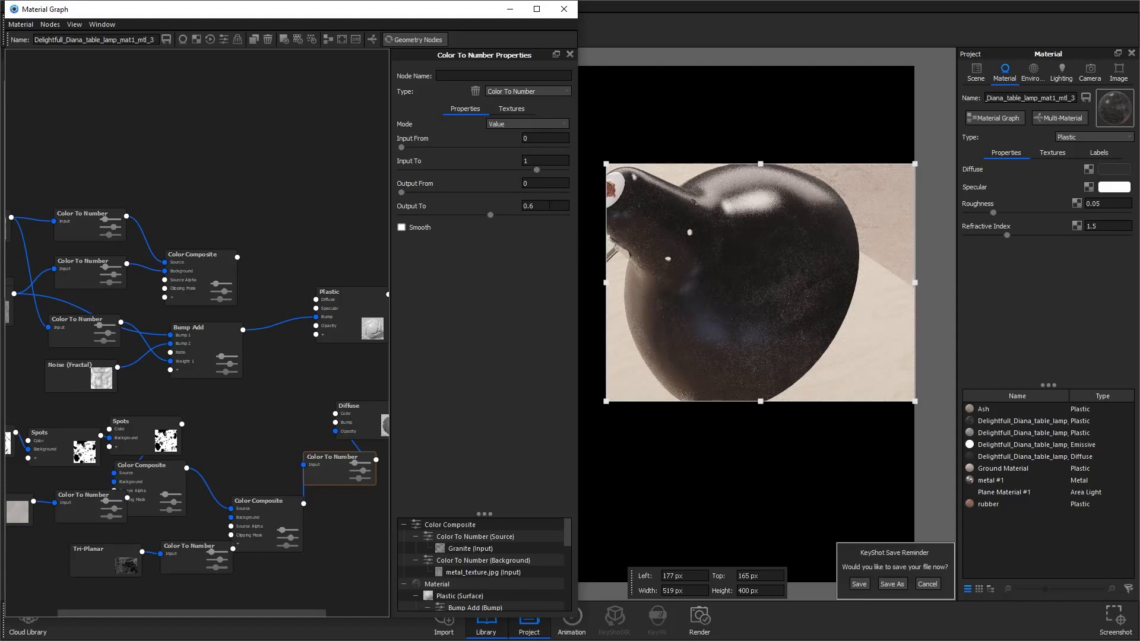
drag(549, 205, 489, 198)
text(2)
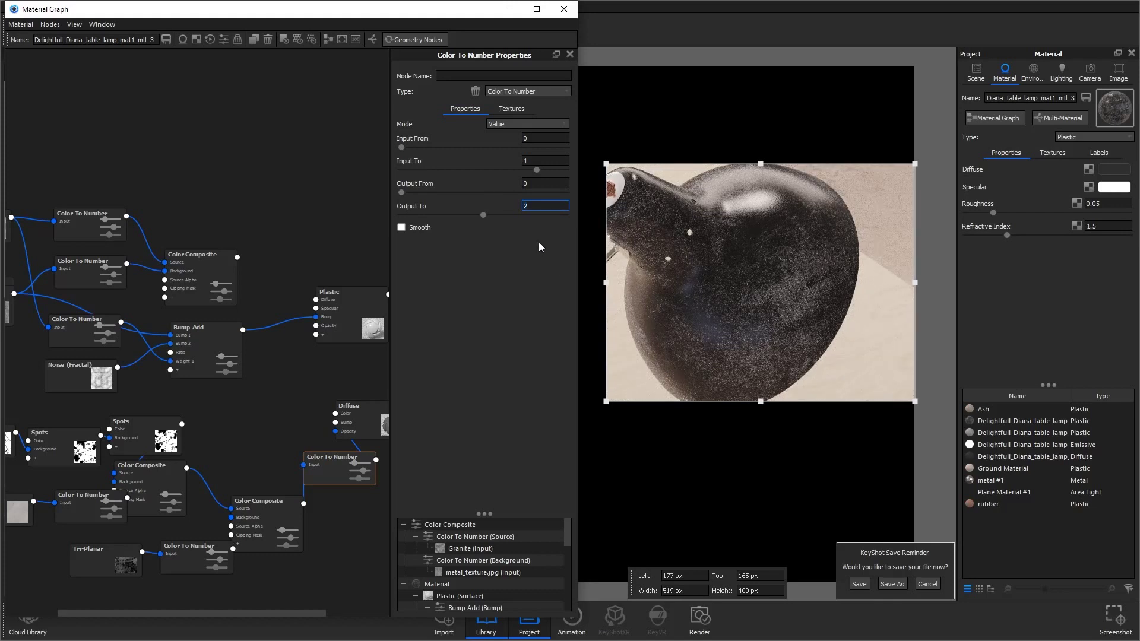
key(Return)
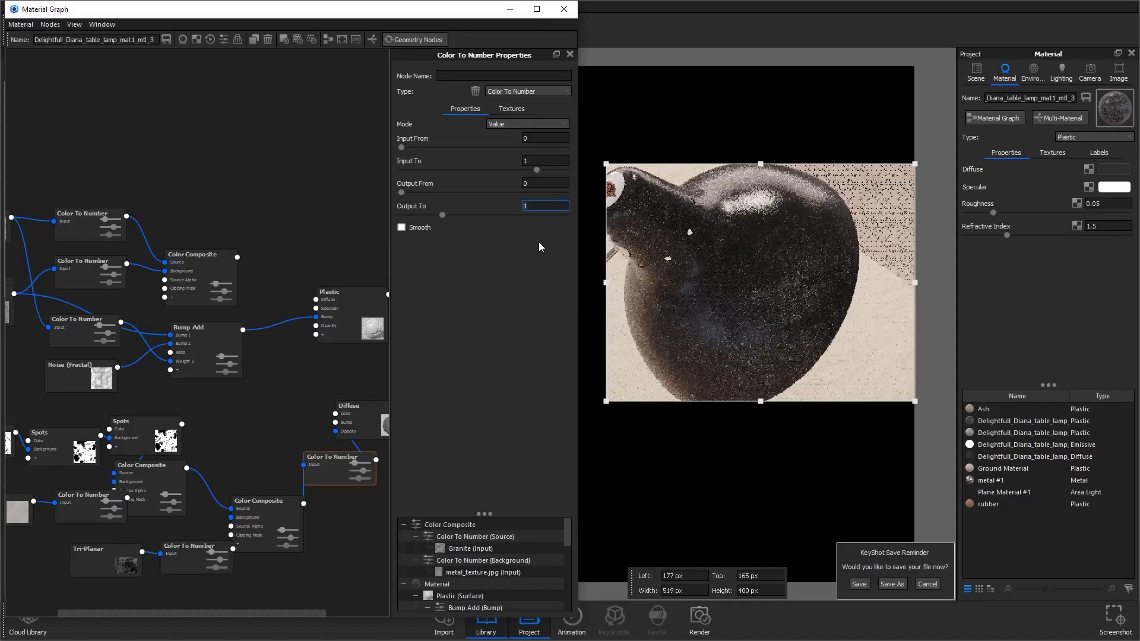